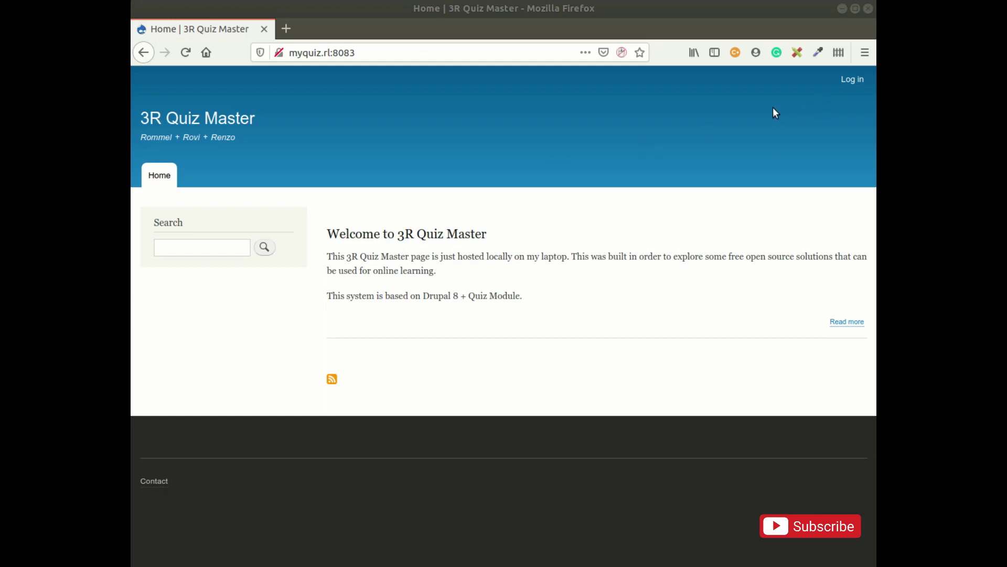
- Log in to the 3R Quiz Master site with the fourth saved login offered for the username
click(852, 79)
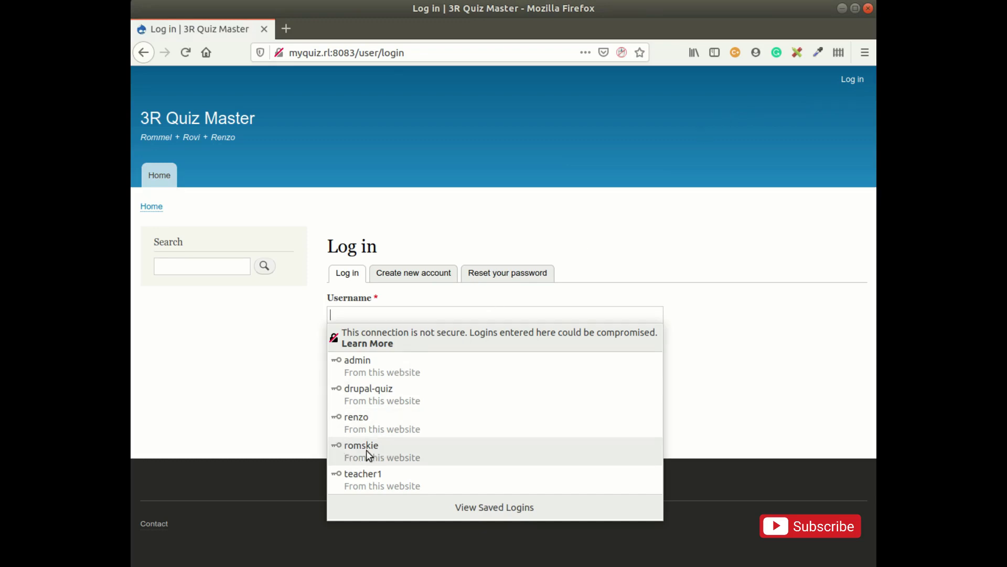
click(366, 449)
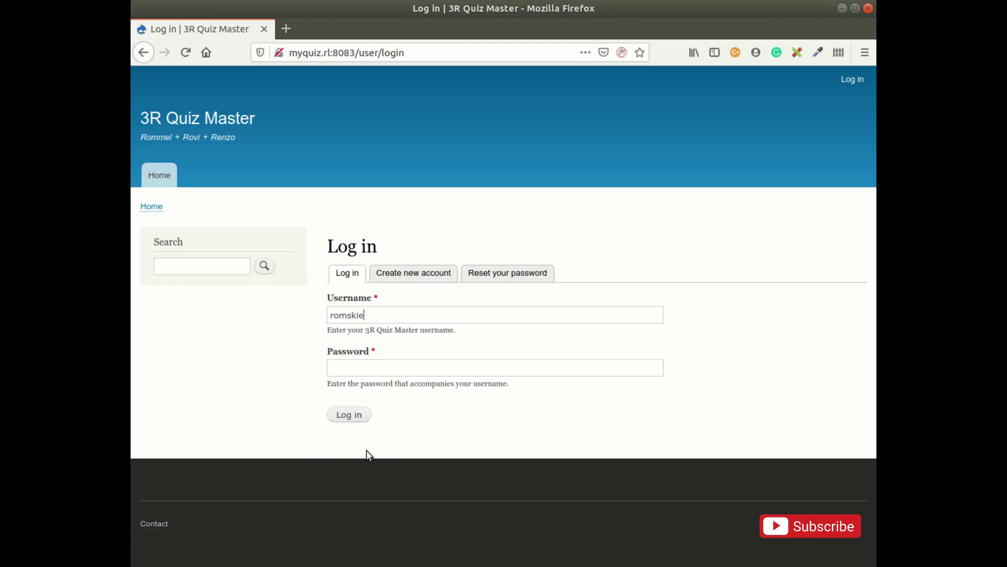
click(359, 416)
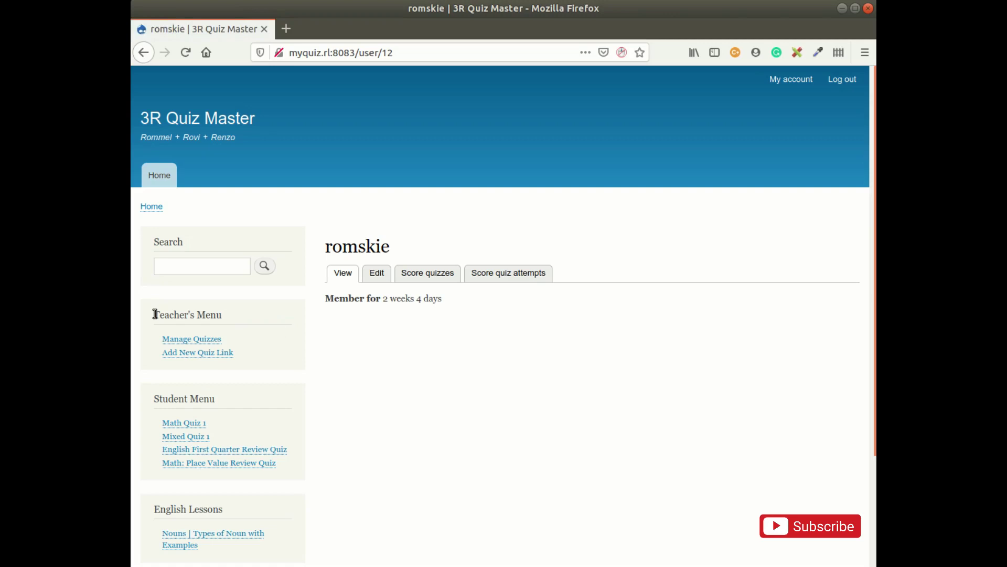
- Review the Teacher's Menu, Student Menu and English Lessons sections on the account page
drag(153, 314, 242, 318)
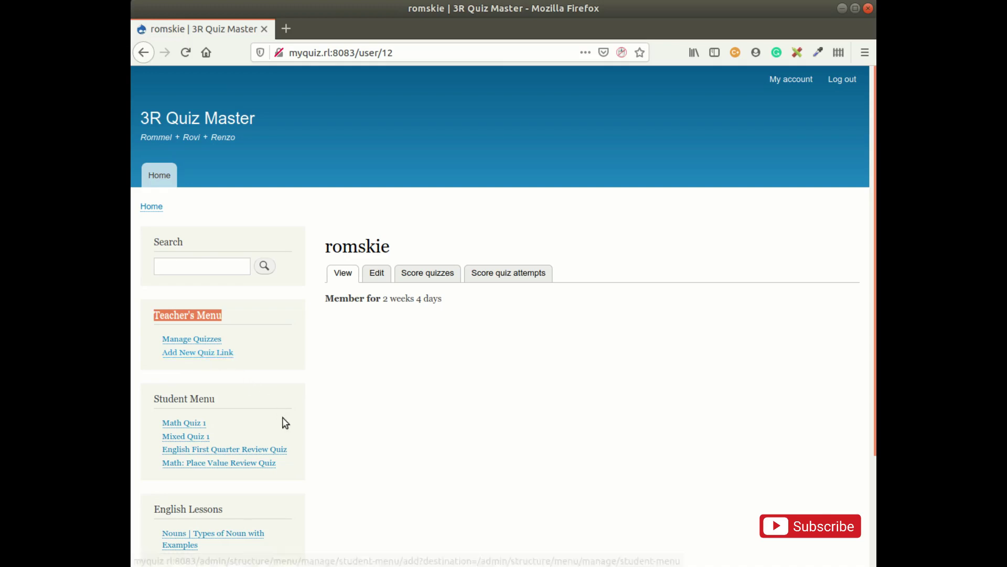
drag(153, 396, 243, 409)
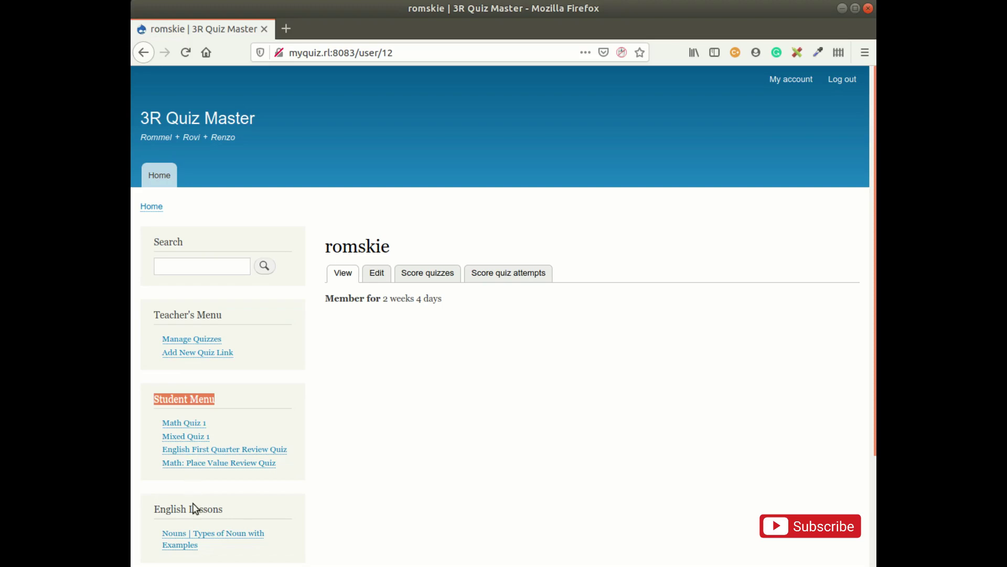
drag(153, 509, 240, 509)
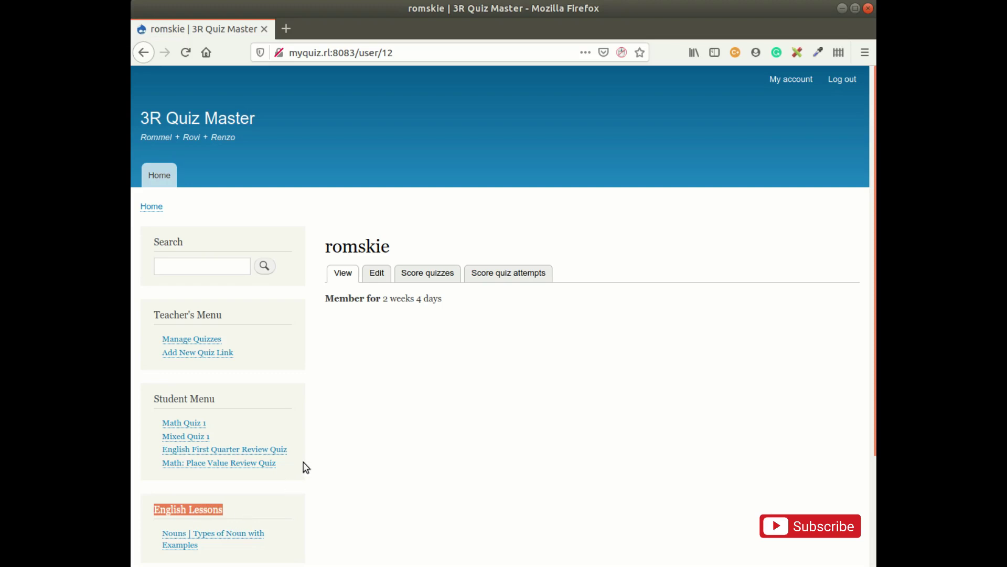
- Open the lesson on nouns and types of noun, and play its embedded video briefly before pausing it
click(171, 543)
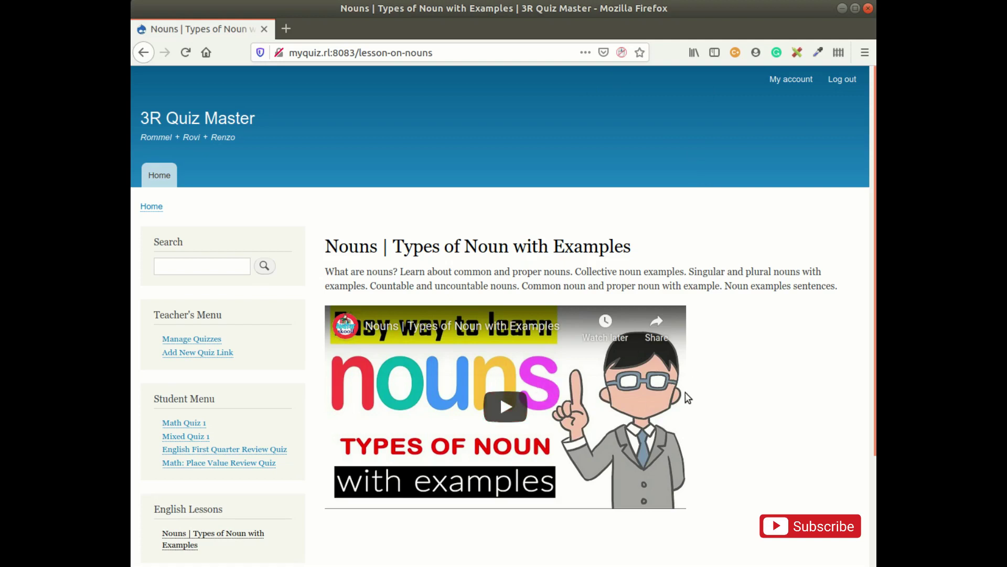
click(524, 409)
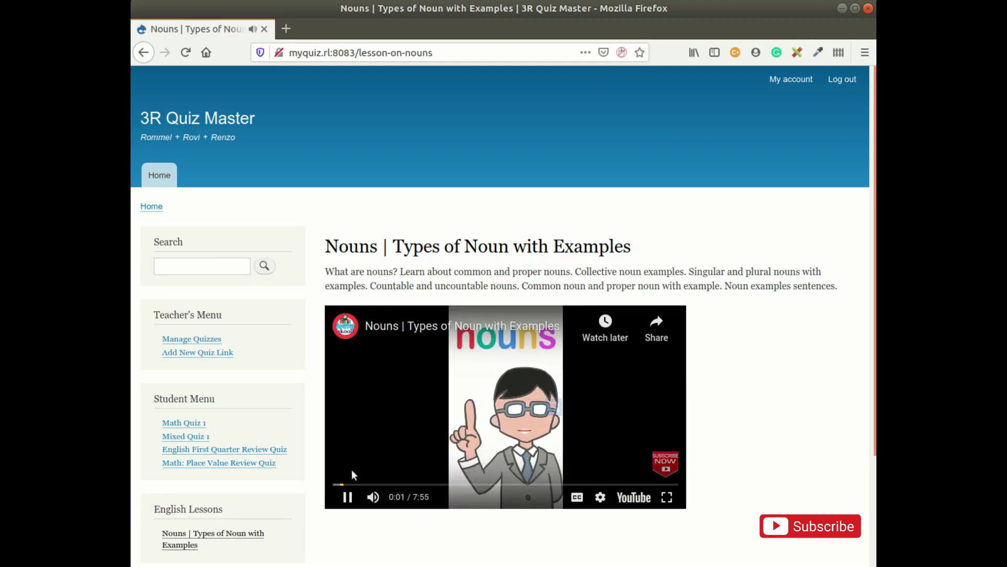
click(348, 498)
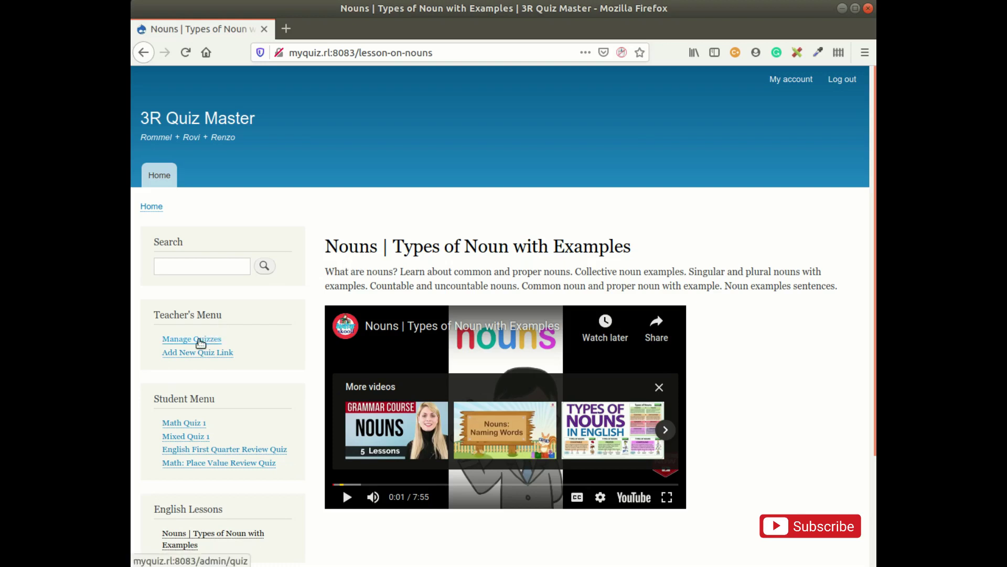
- Go to the teacher's quiz management area, open the list of quizzes and start adding a new quiz
click(200, 343)
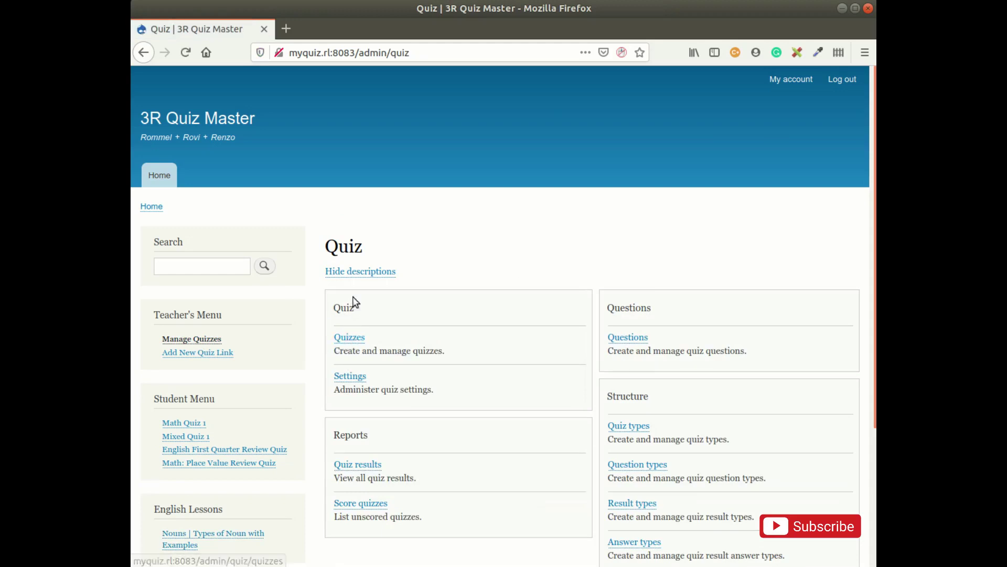
drag(871, 179, 572, 244)
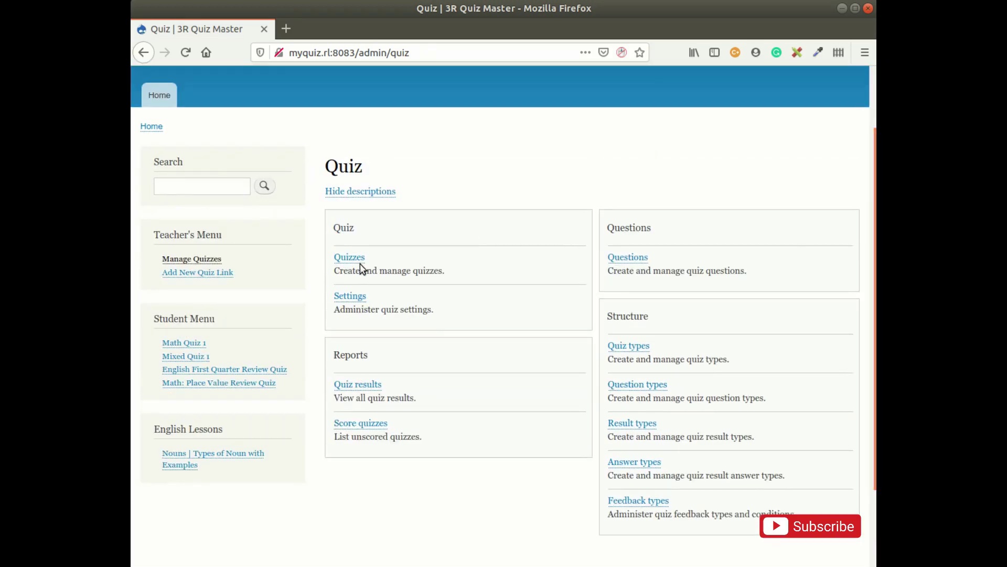
drag(344, 272, 458, 276)
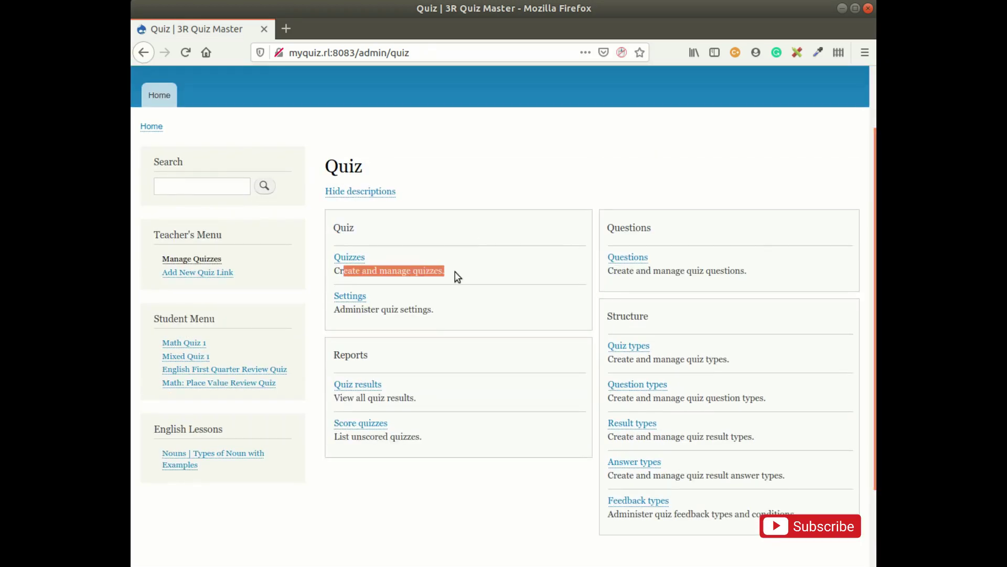
click(456, 276)
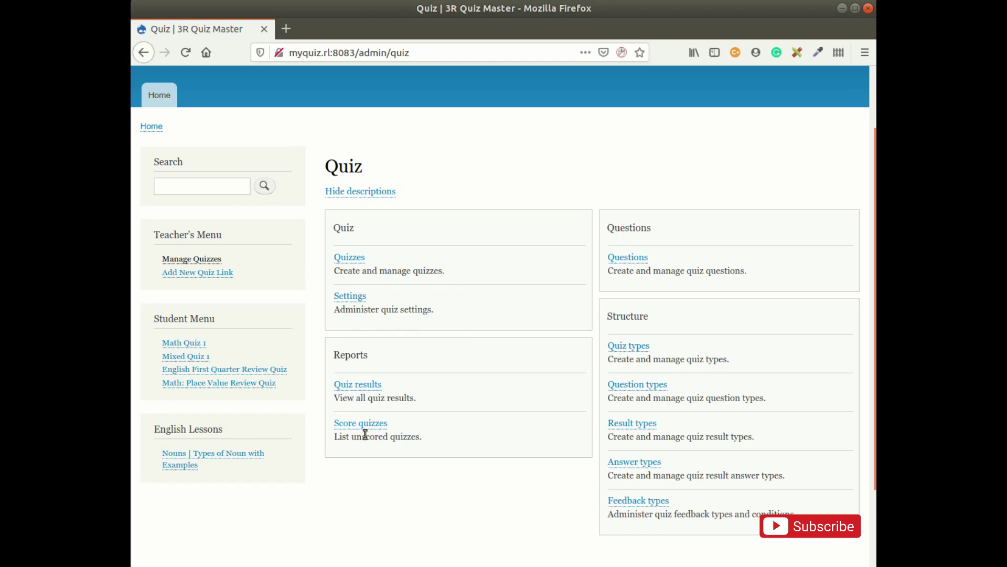
click(359, 260)
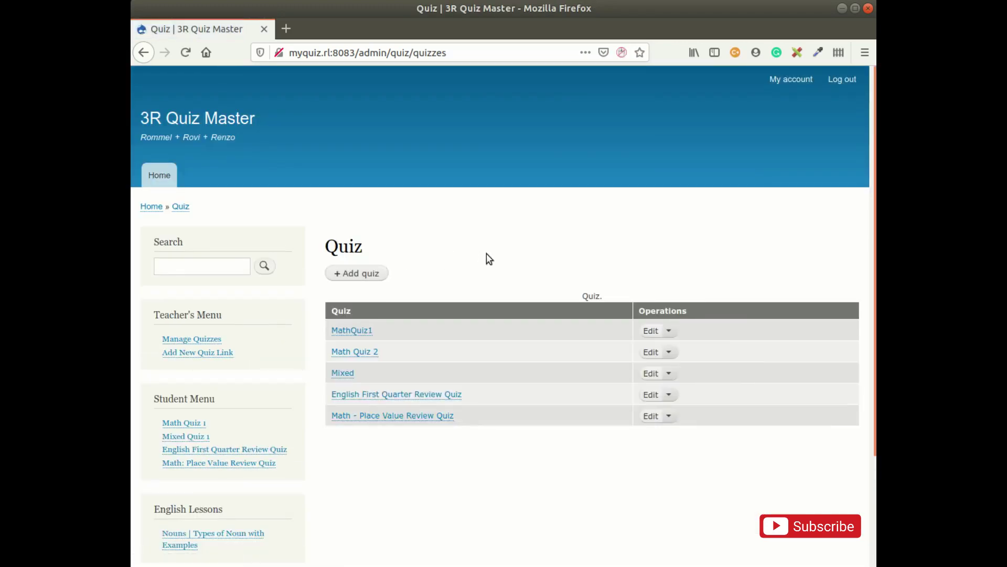
click(363, 273)
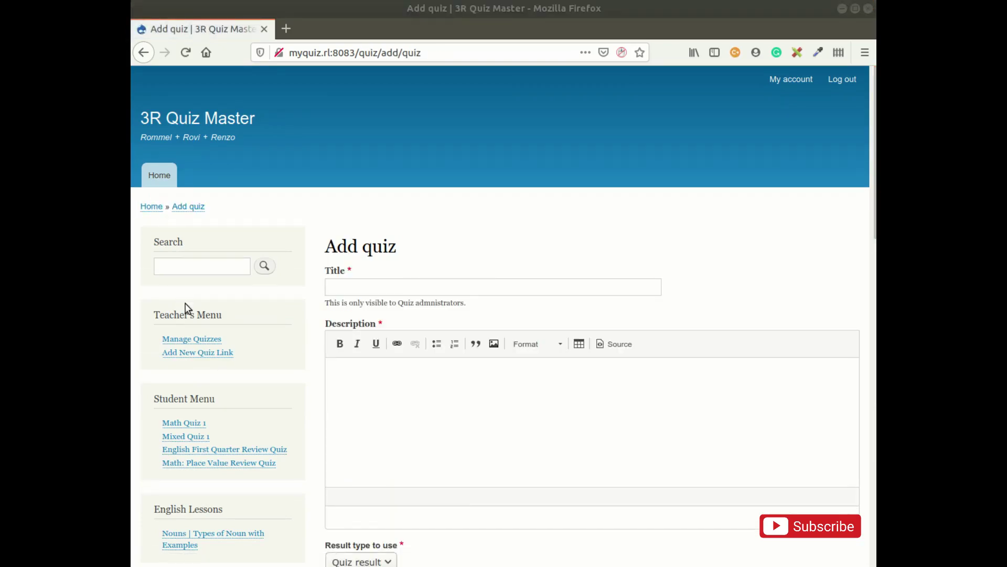
- Title the quiz "Math: Comparing and Ordering Numbers Quiz" and copy the same text into its description
click(370, 290)
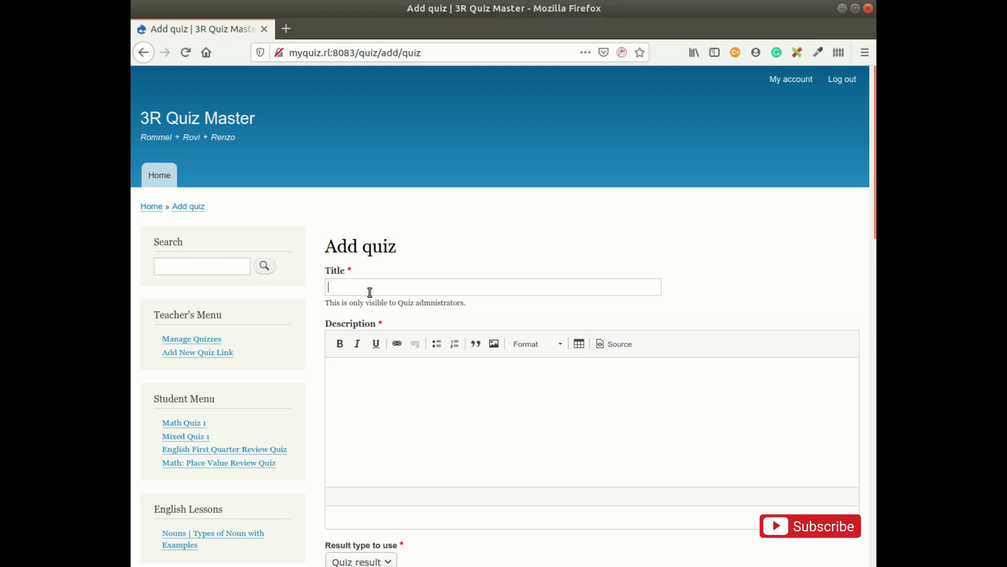
text(M)
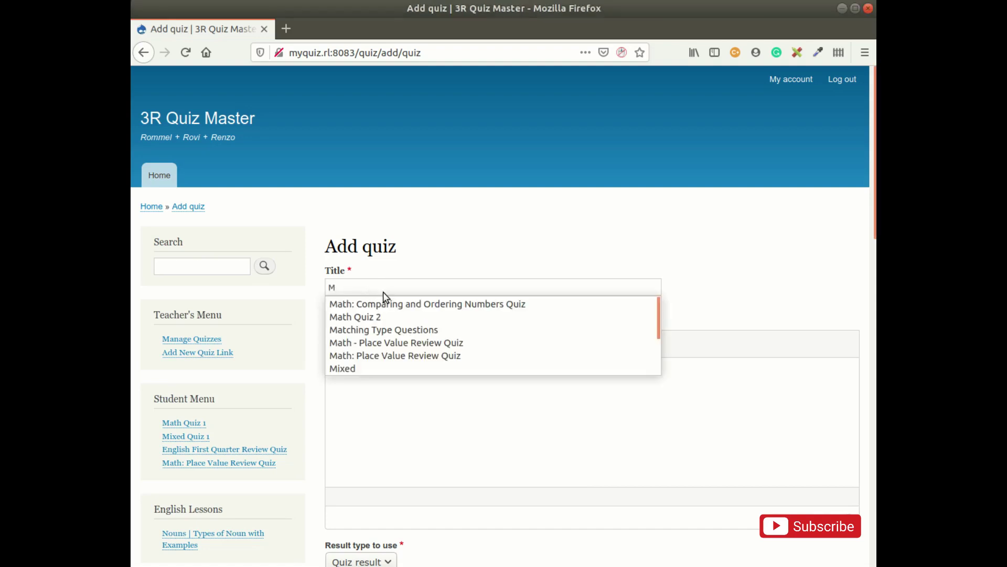
click(405, 306)
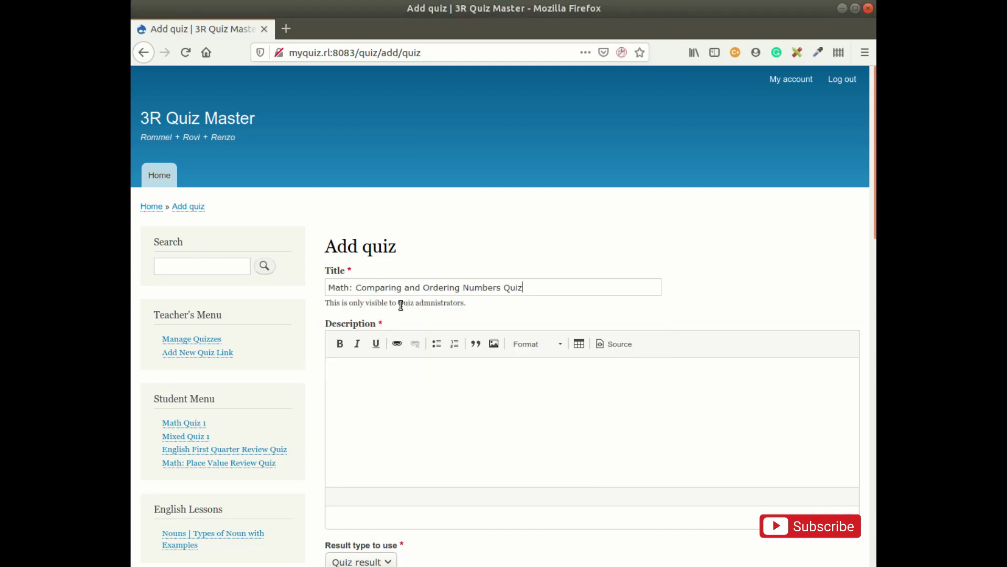
triple_click(542, 290)
key(ctrl+c)
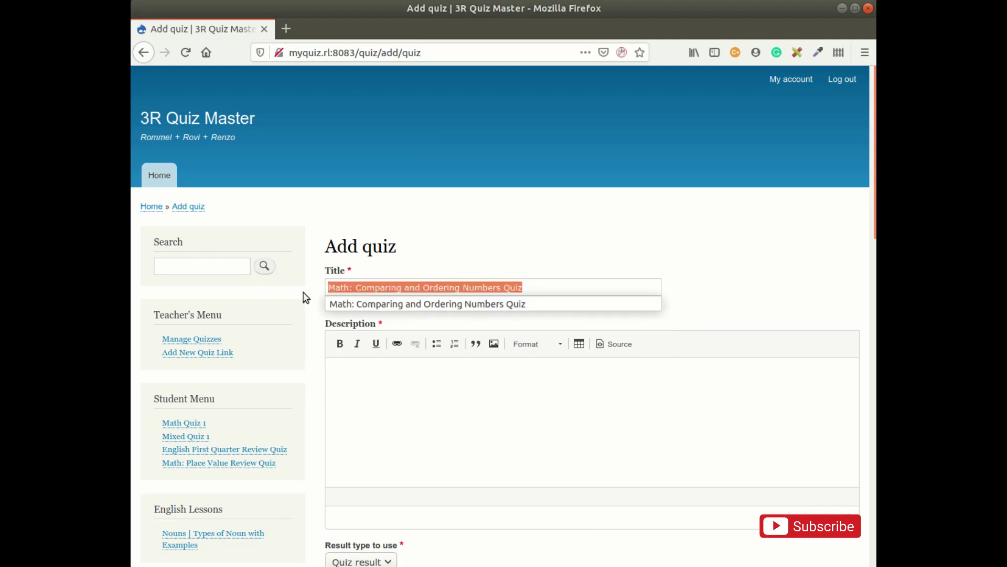
click(422, 396)
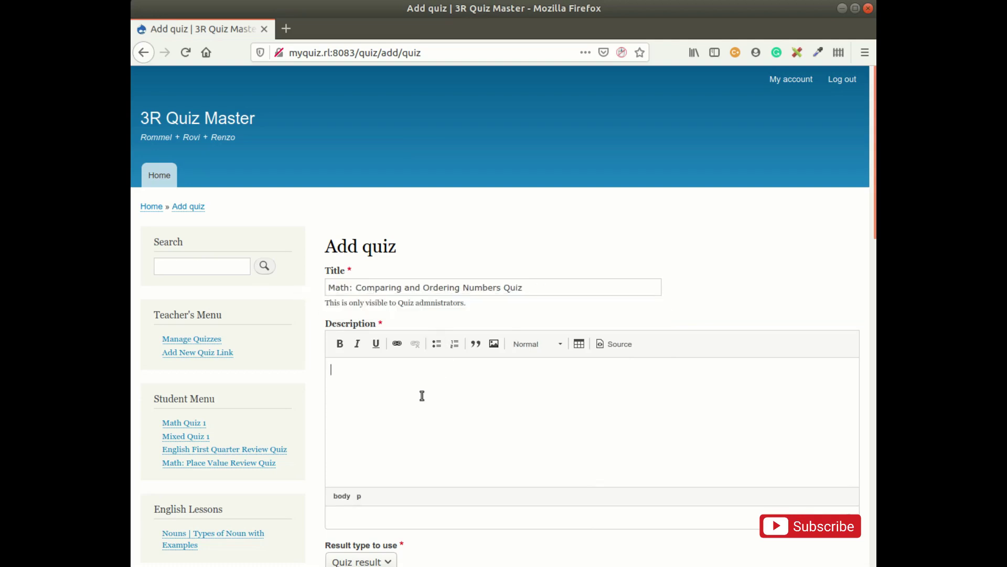
key(ctrl+v)
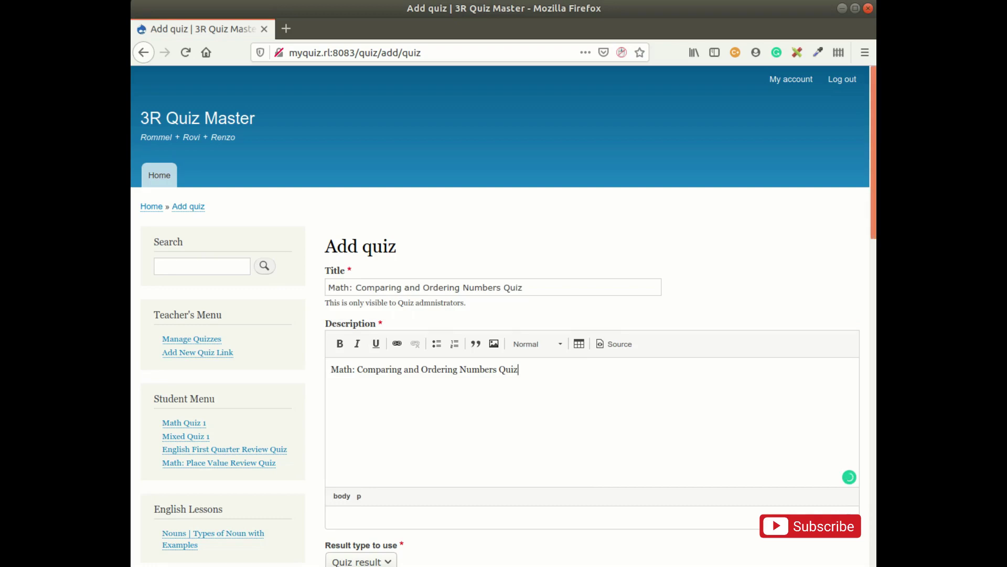
- In the quiz's taking options, disable Backwards navigation, Allow skipping and Allow changing answers
scroll(602, 341, down, 6)
scroll(464, 279, down, 3)
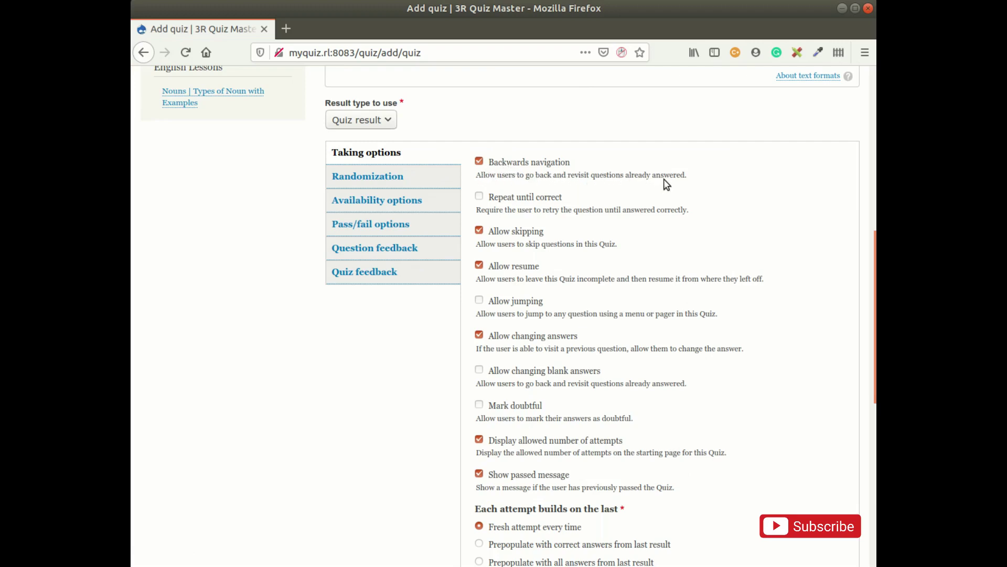
click(479, 161)
click(478, 230)
scroll(866, 231, down, 3)
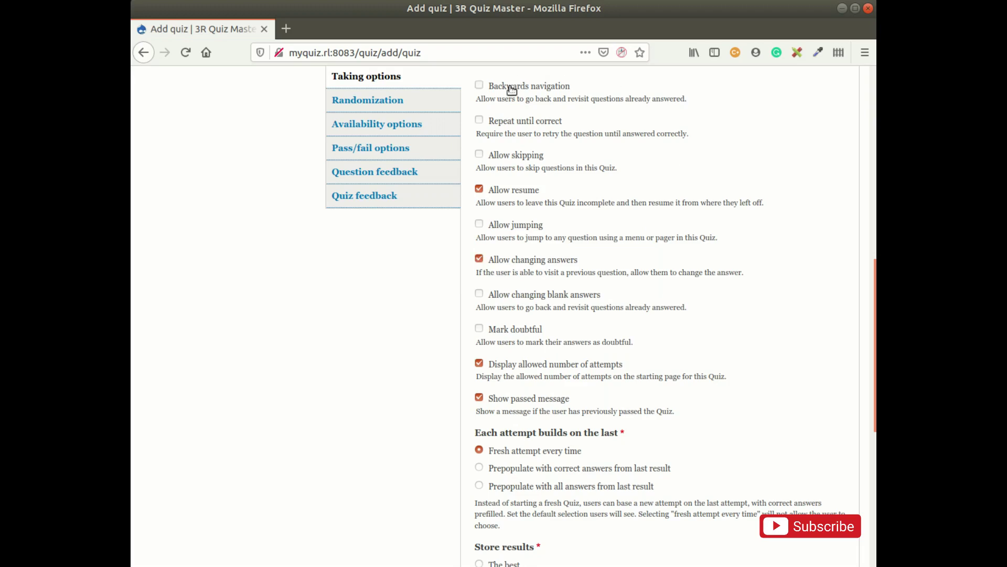
click(479, 258)
drag(874, 302, 873, 417)
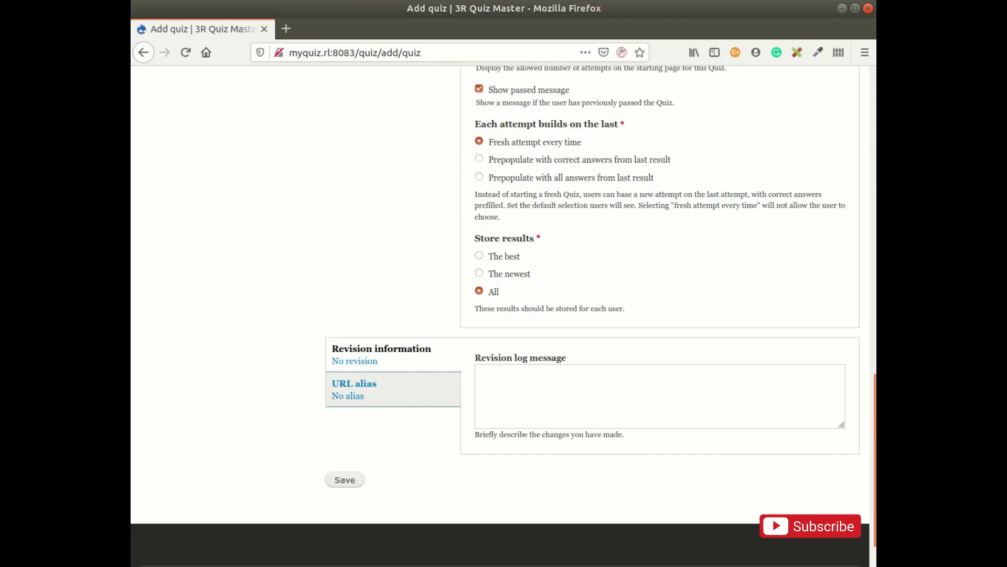
scroll(874, 395, down, 1)
- Set the quiz's question randomization to Random order and review the availability and pass/fail options
drag(874, 395, 875, 193)
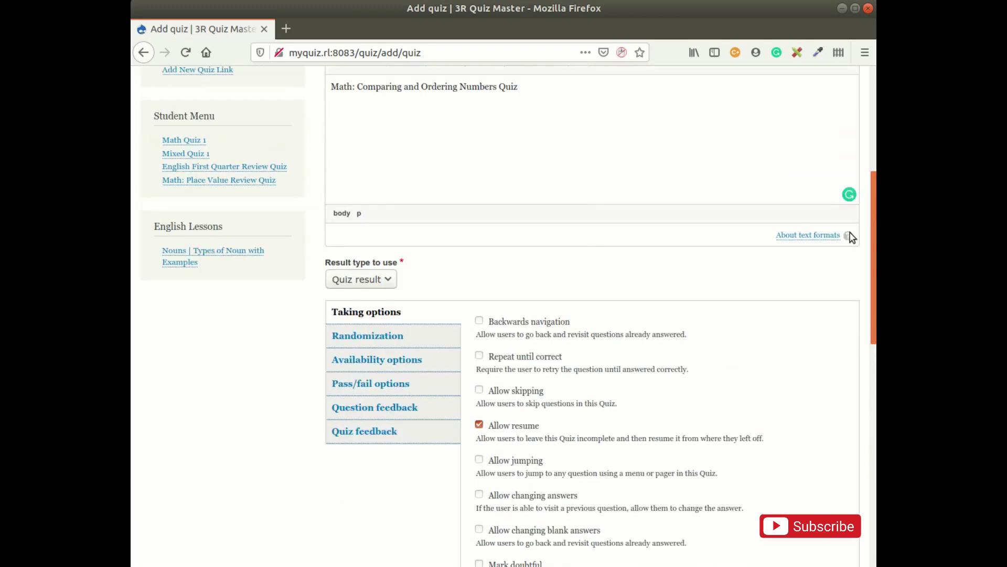
click(387, 342)
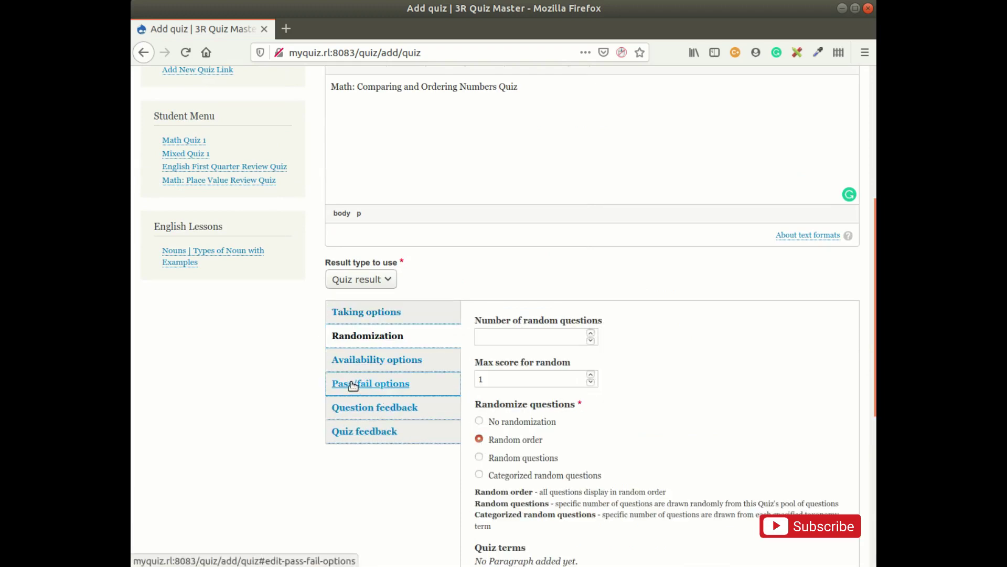
click(391, 362)
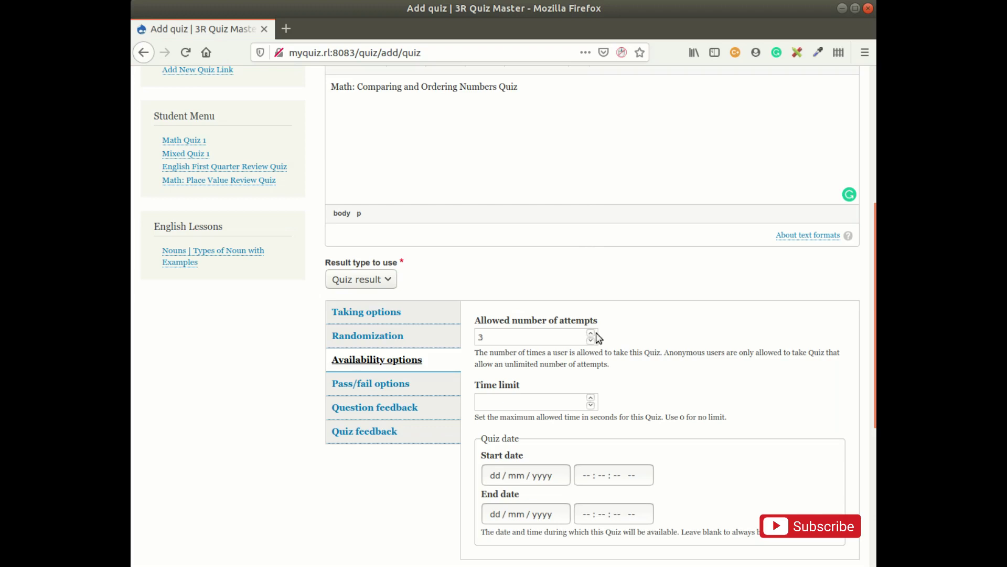
click(397, 386)
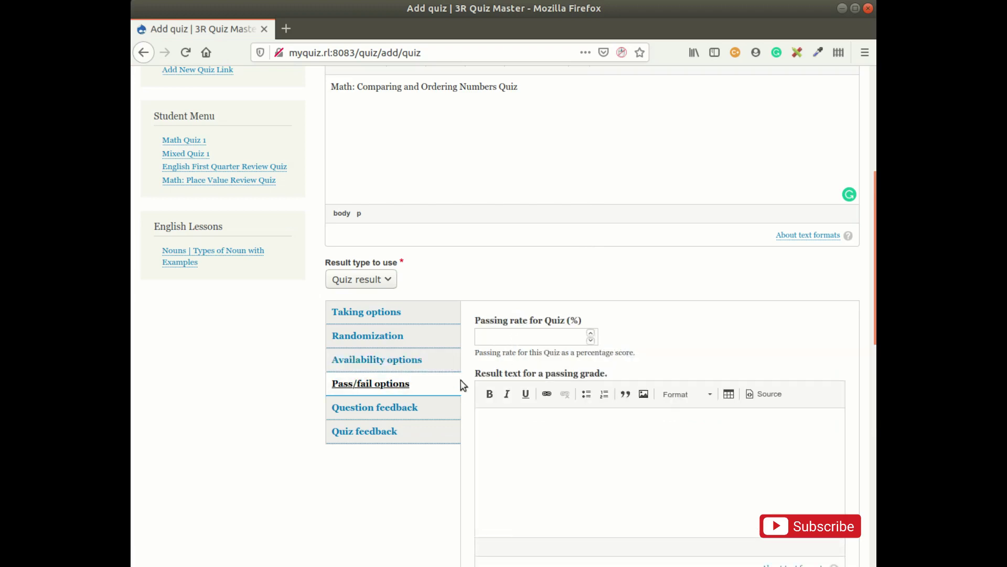
- Enable question feedback after the quiz for Question: Full, Attempt, Whether correct and Score, and after each question for Question: Full and Whether correct
click(389, 413)
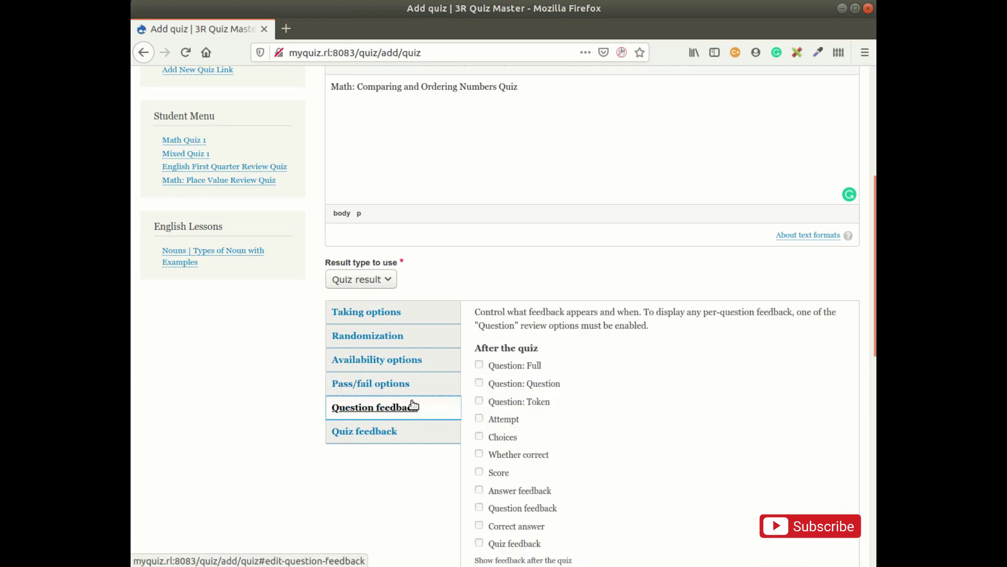
click(479, 364)
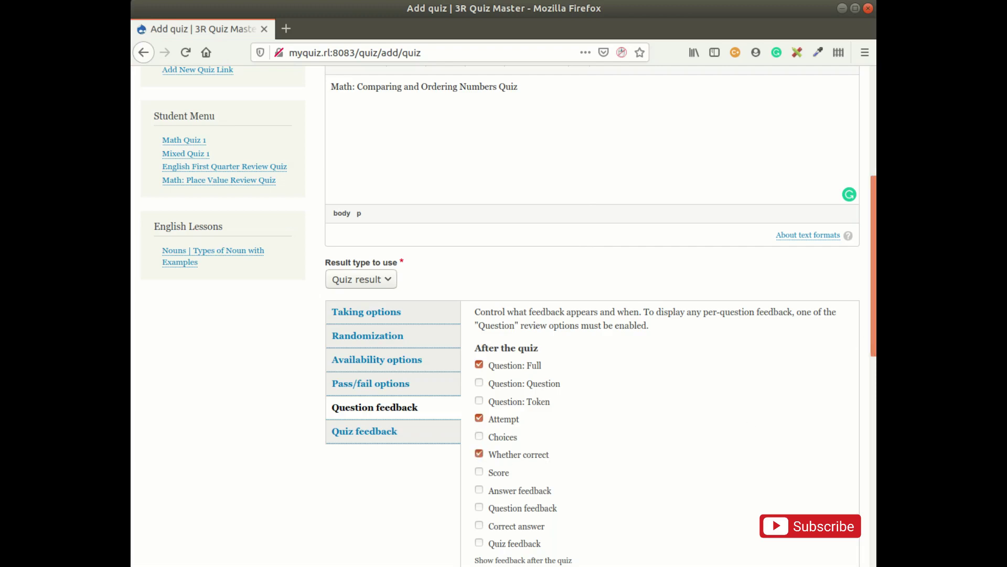
scroll(860, 322, down, 7)
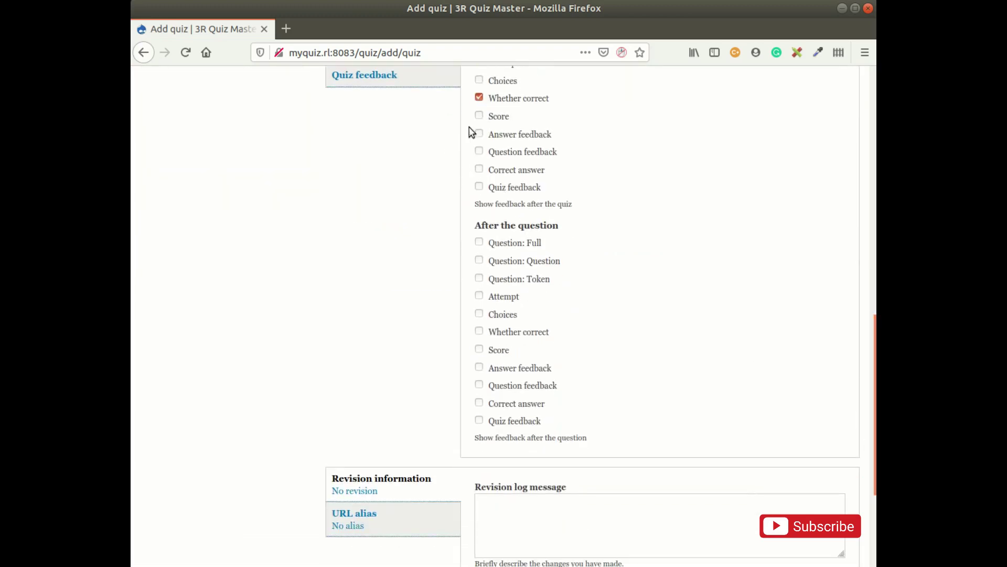
click(479, 115)
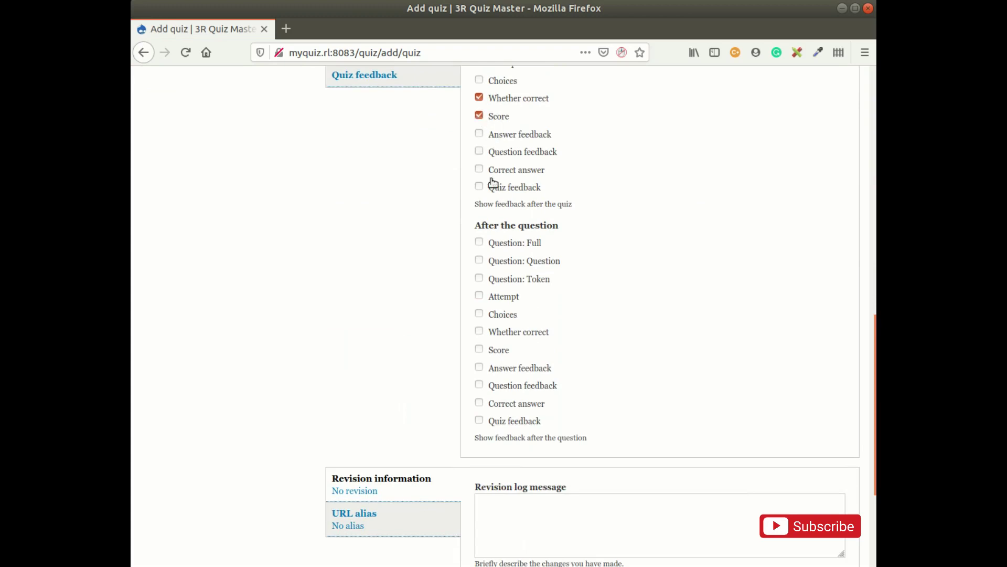
click(479, 242)
click(479, 331)
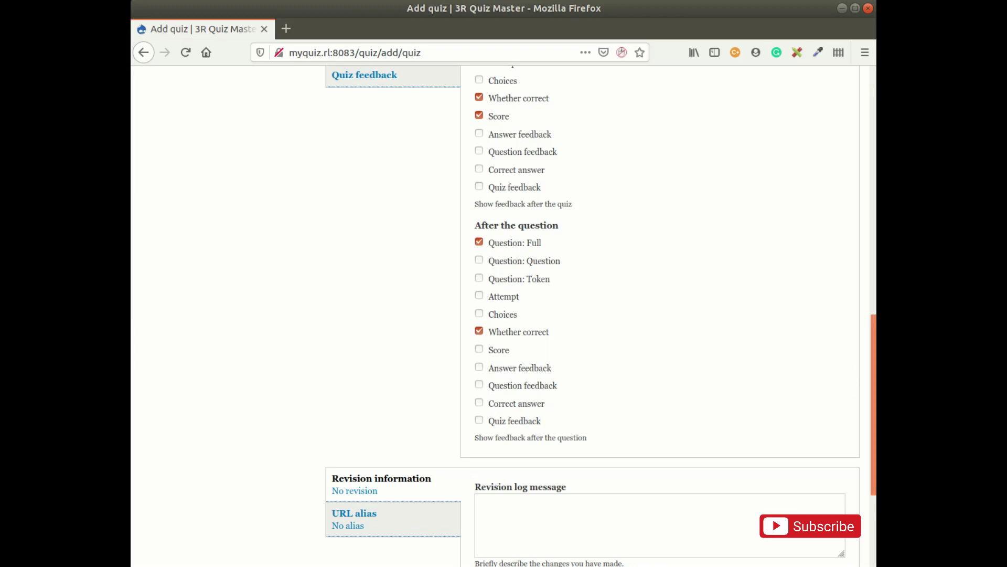
- Set the quiz's URL alias to /math-comparing-ordering-numbers-quiz and save the quiz
scroll(857, 370, down, 3)
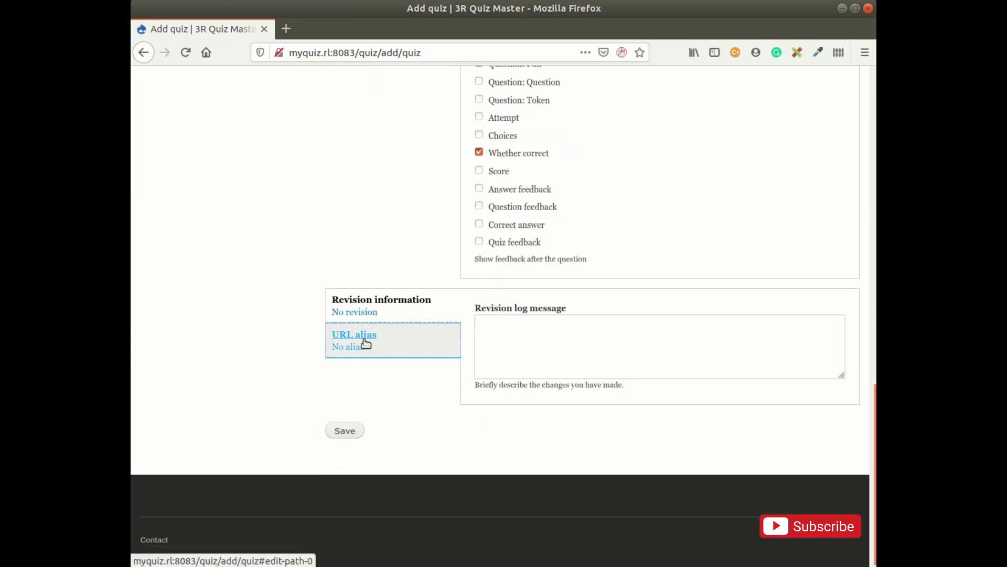
click(362, 341)
click(525, 352)
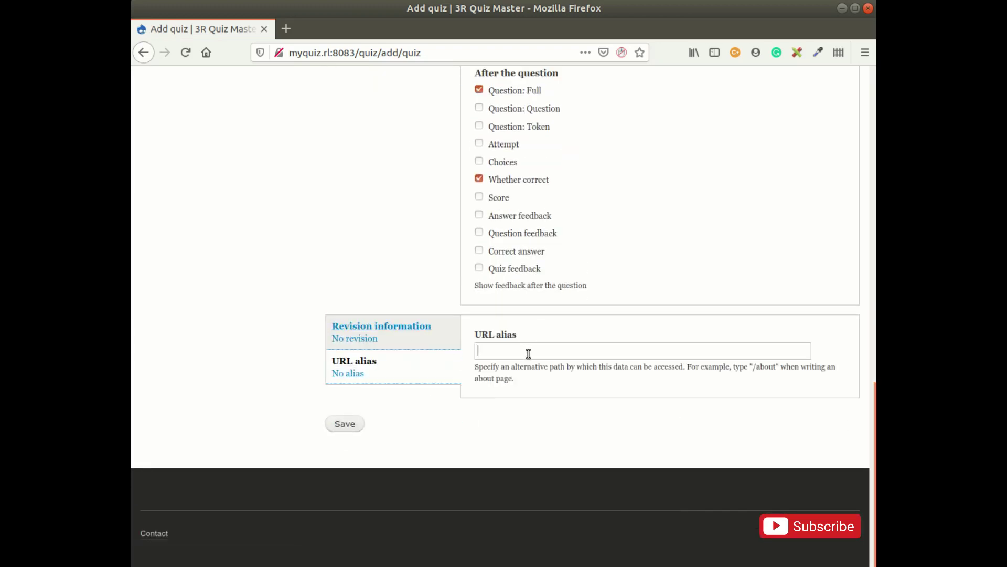
text(/ma)
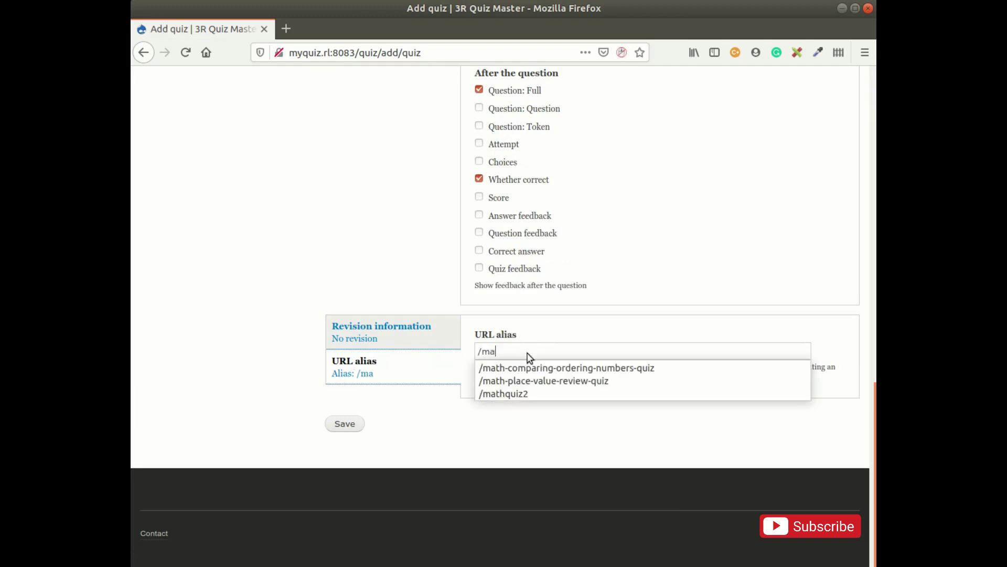
key(Down)
key(Return)
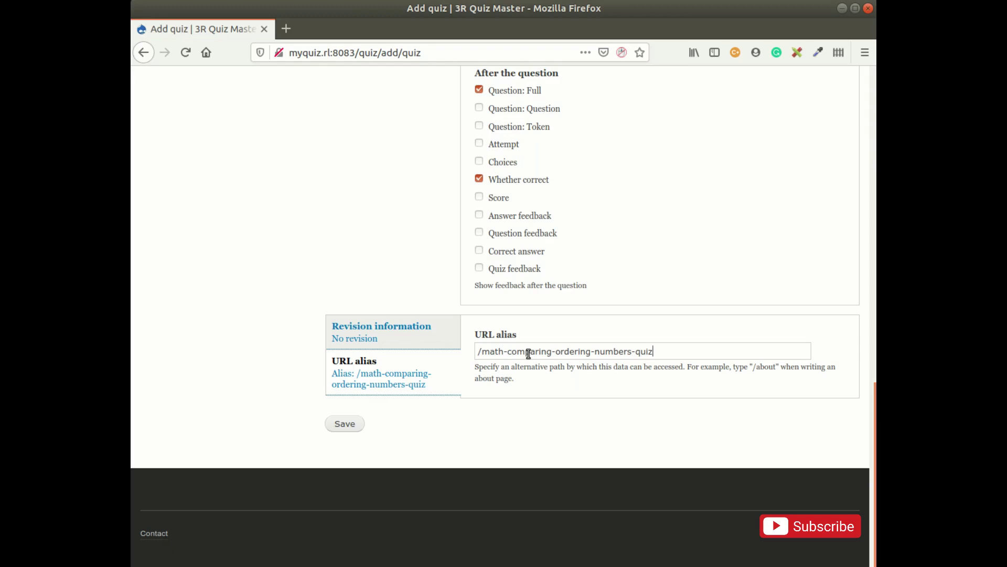
click(342, 430)
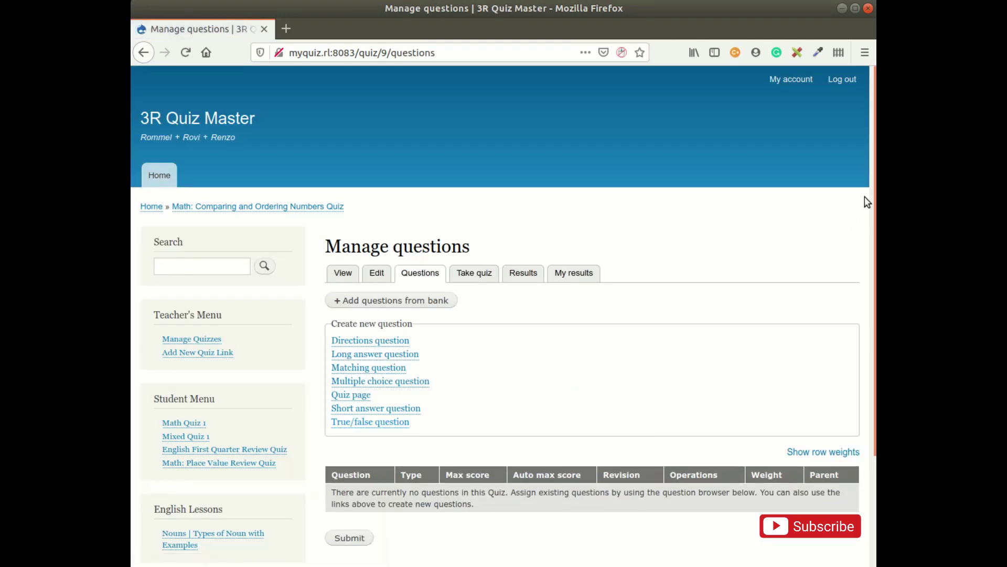
- Create a new True/false question titled "1" with the question text "Evaluate: 678 > 687"
scroll(858, 208, down, 4)
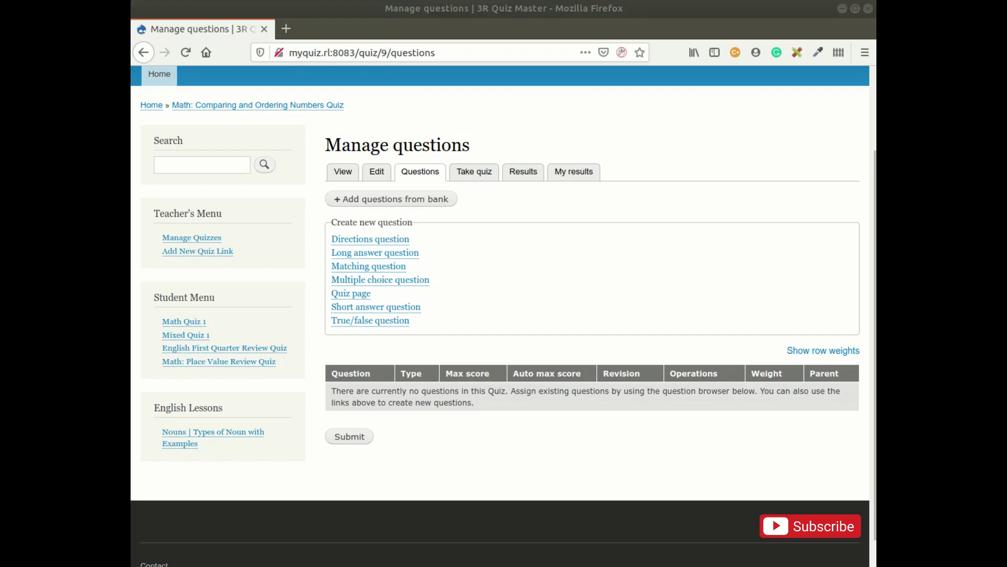
click(374, 321)
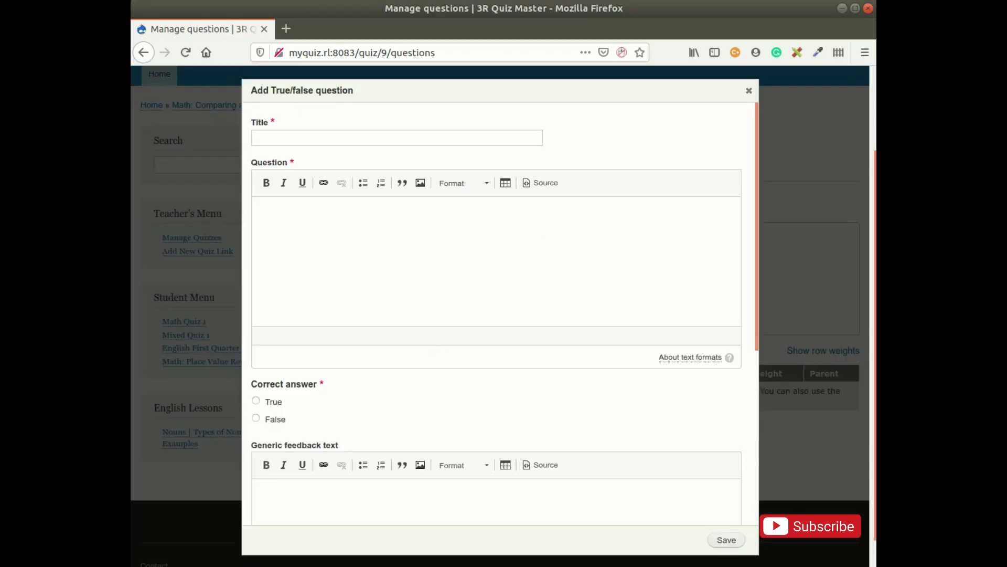
key(alt+Tab)
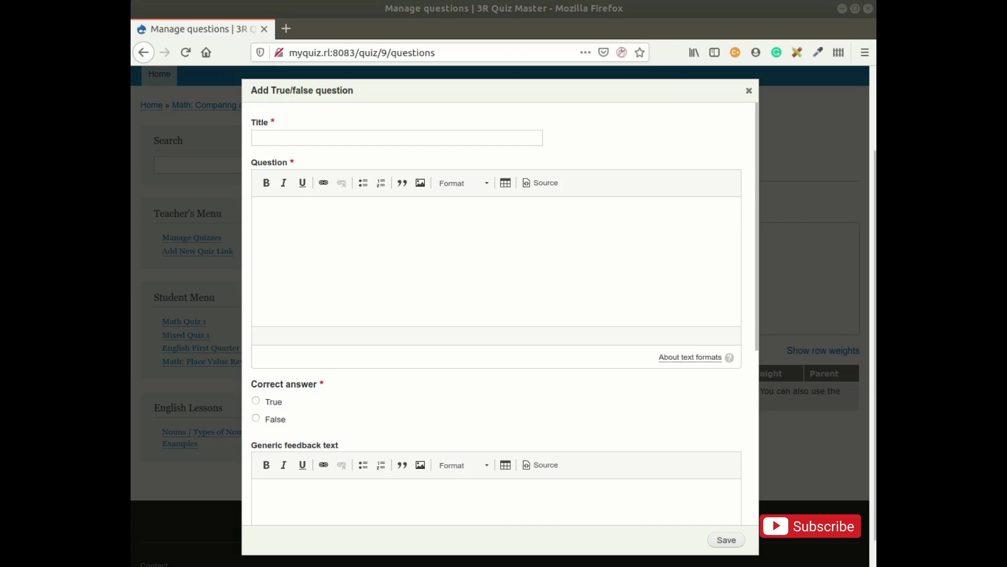
click(263, 137)
text(1)
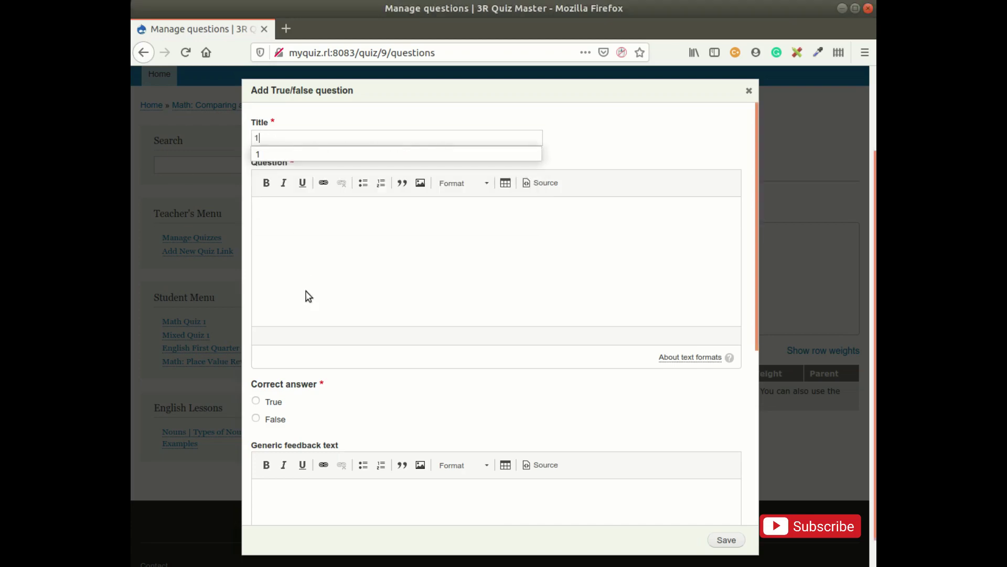
click(315, 241)
text(Evalu)
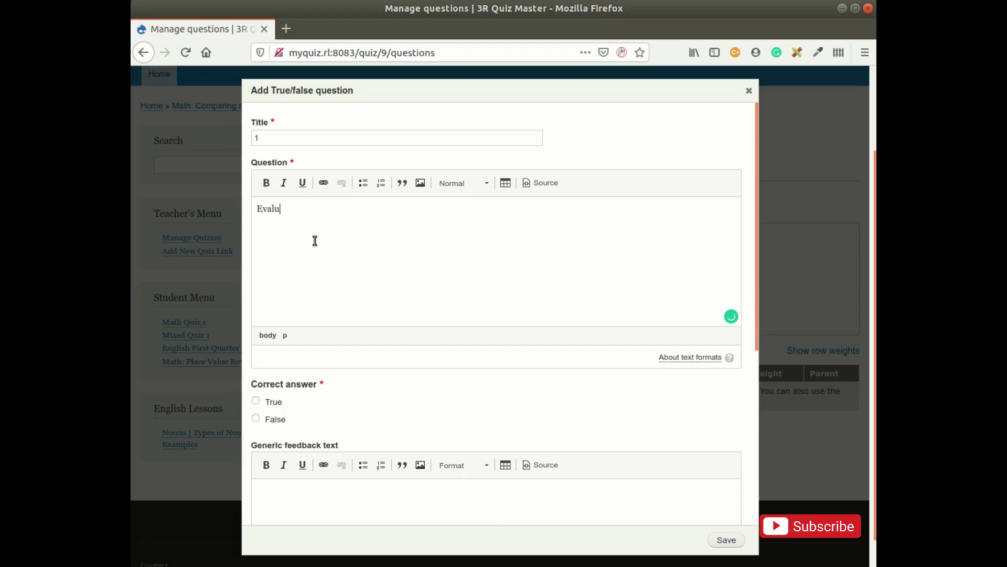
text(ate)
text(: 678 > 687)
- Set the True/false question's correct answer to False and save the question
click(257, 420)
drag(754, 325, 770, 354)
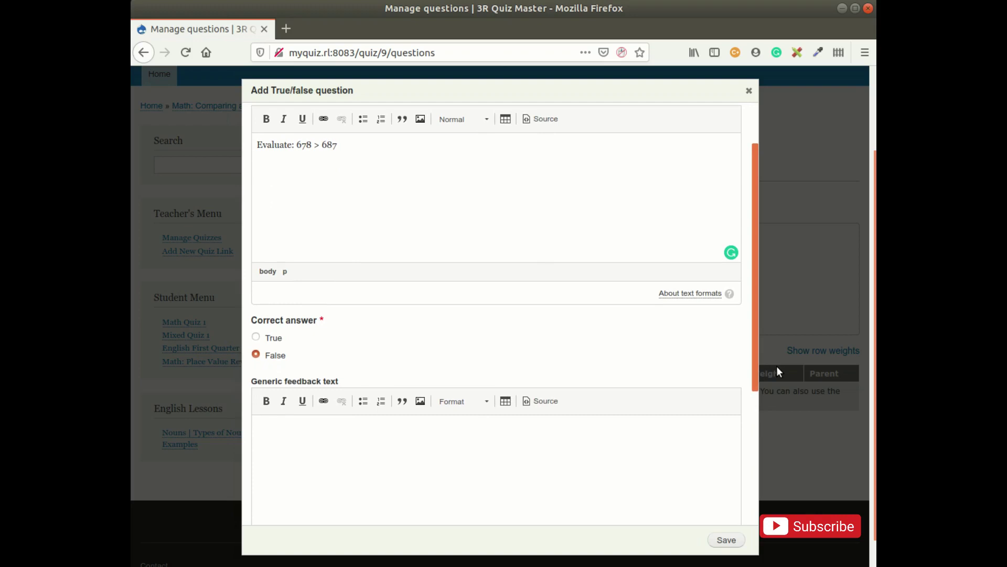
scroll(776, 367, down, 1)
scroll(785, 414, down, 5)
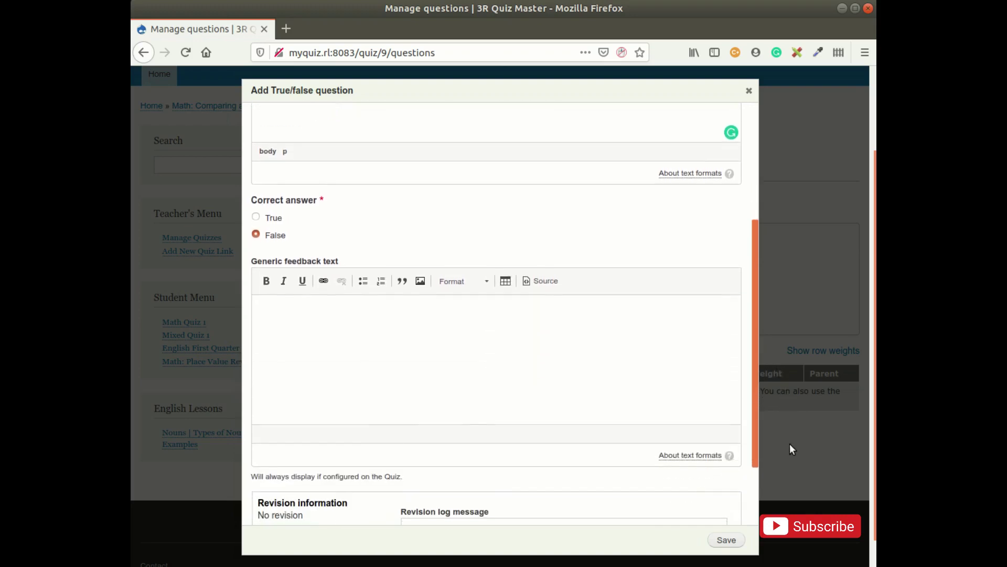
click(731, 541)
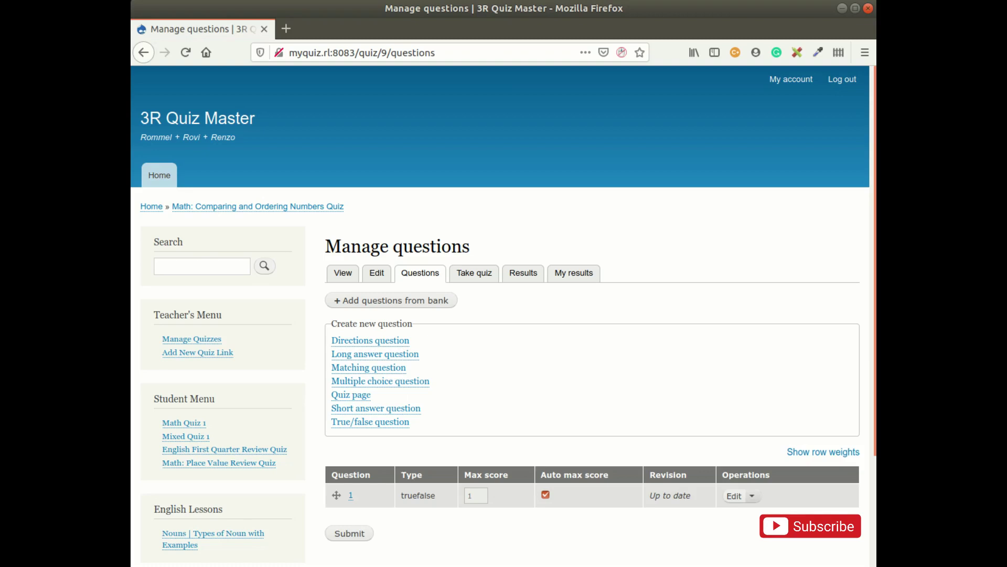
- Create a Multiple choice question titled "2" reading "Choose the number that will make the statement true: ___ < 346", with Simple scoring enabled
click(376, 382)
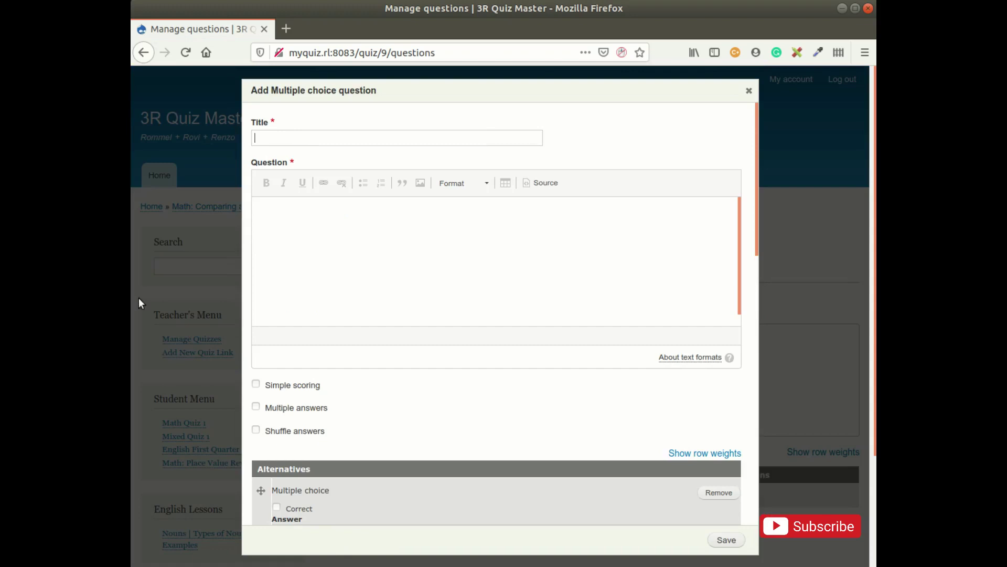
text(2)
click(261, 225)
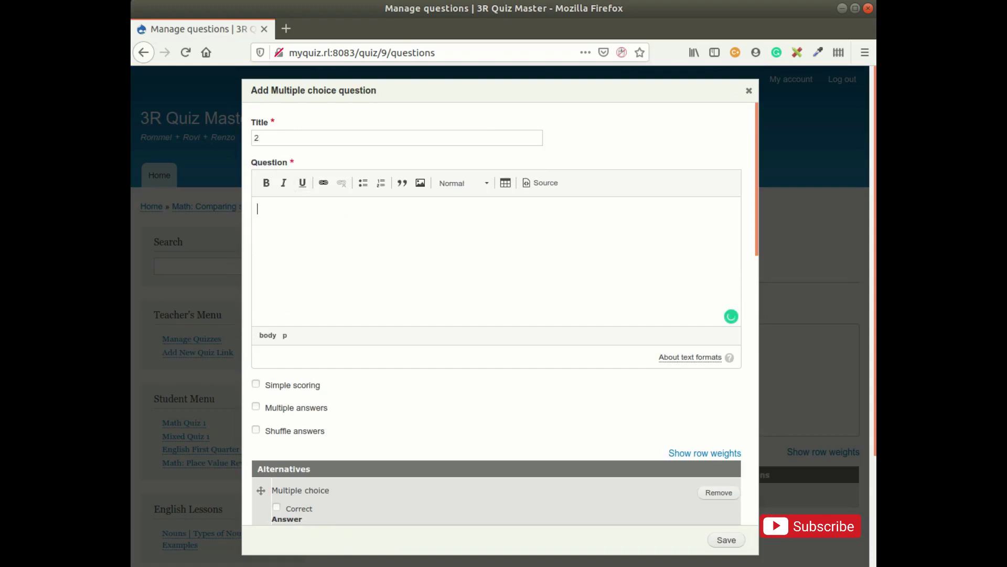
key(alt+Tab)
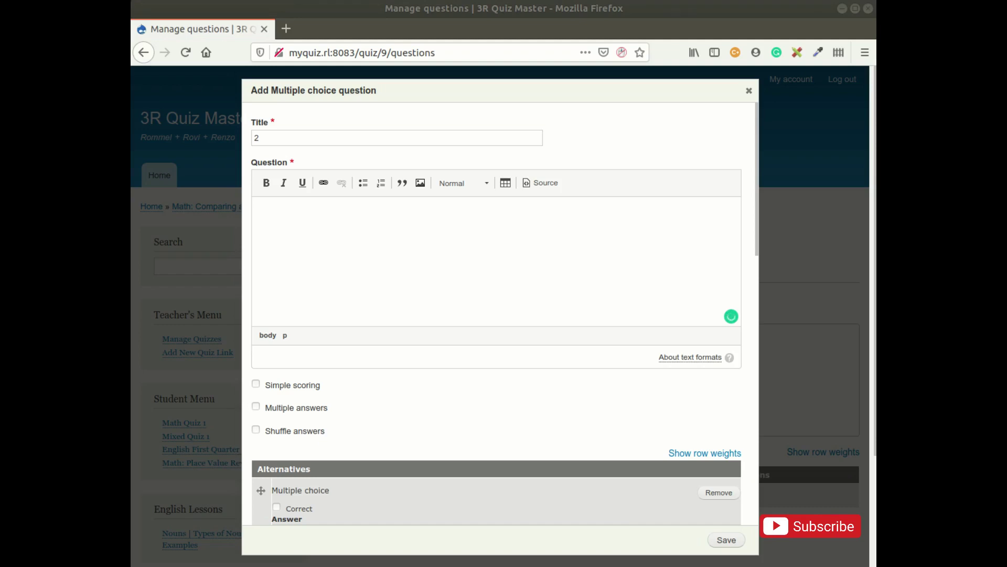
click(279, 214)
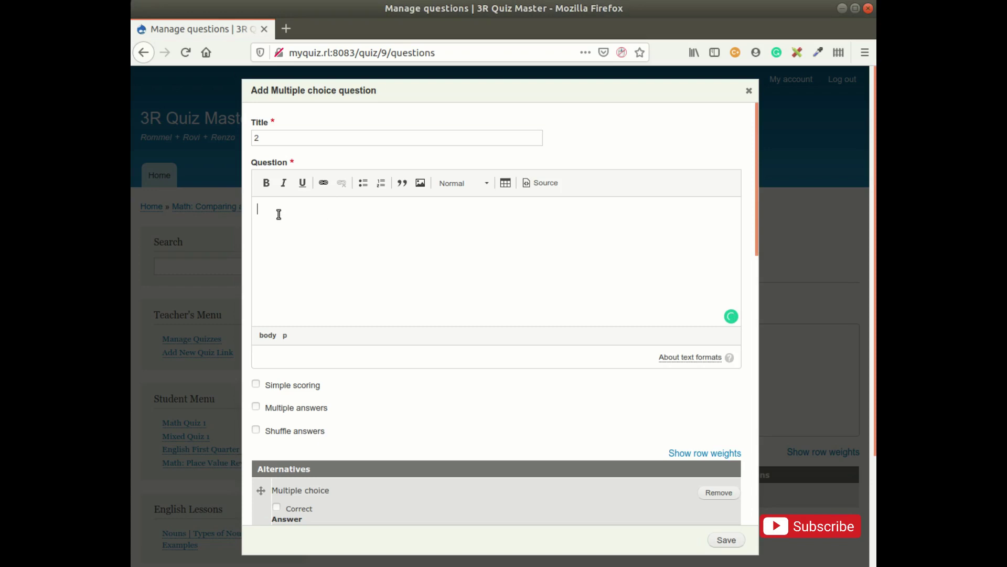
text(Choose the number that will make the statement true: ____ < 346)
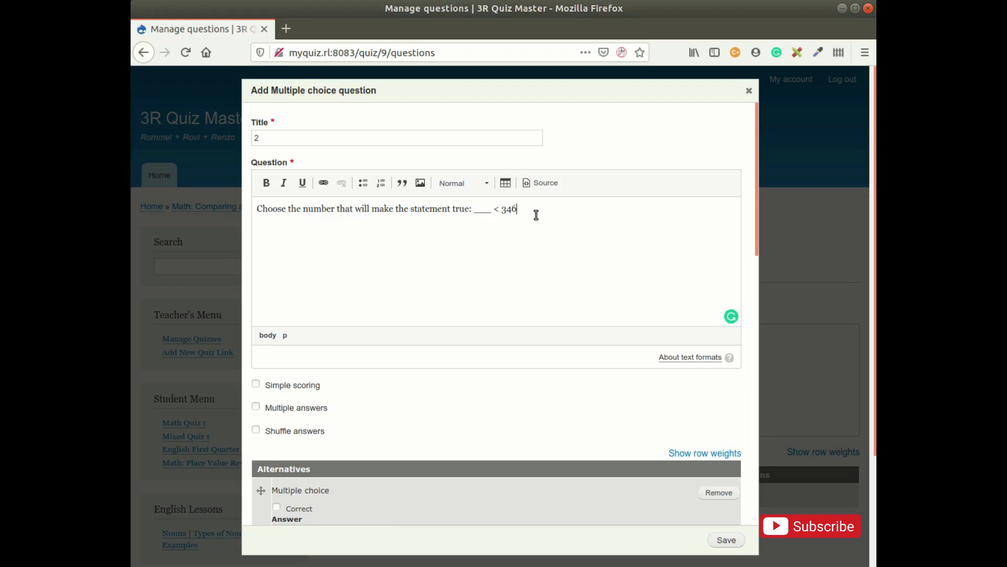
click(256, 384)
- Enter 348 as the first answer alternative and add a second alternative with the answer 347
drag(755, 222, 761, 319)
click(291, 353)
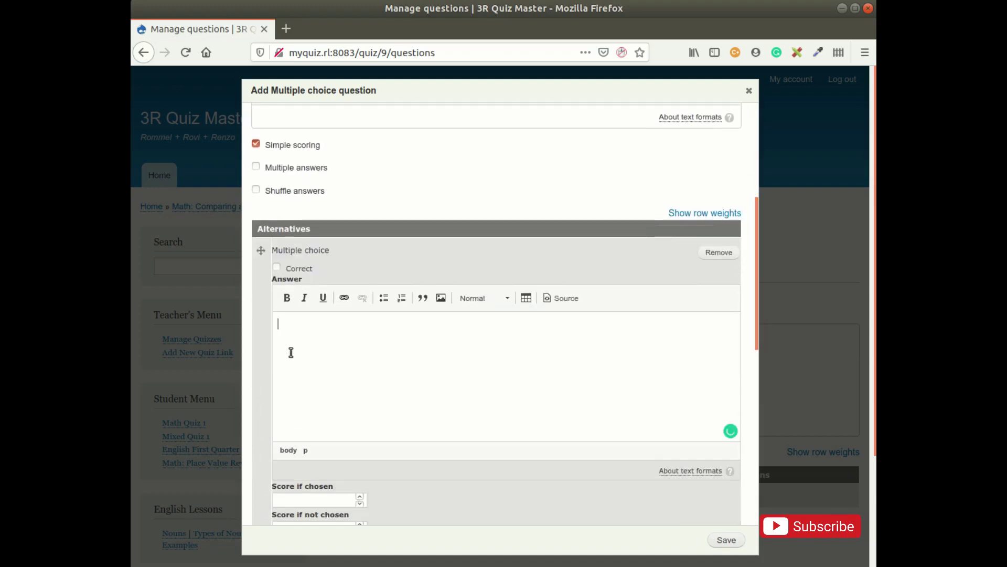
text(348)
drag(753, 270, 754, 380)
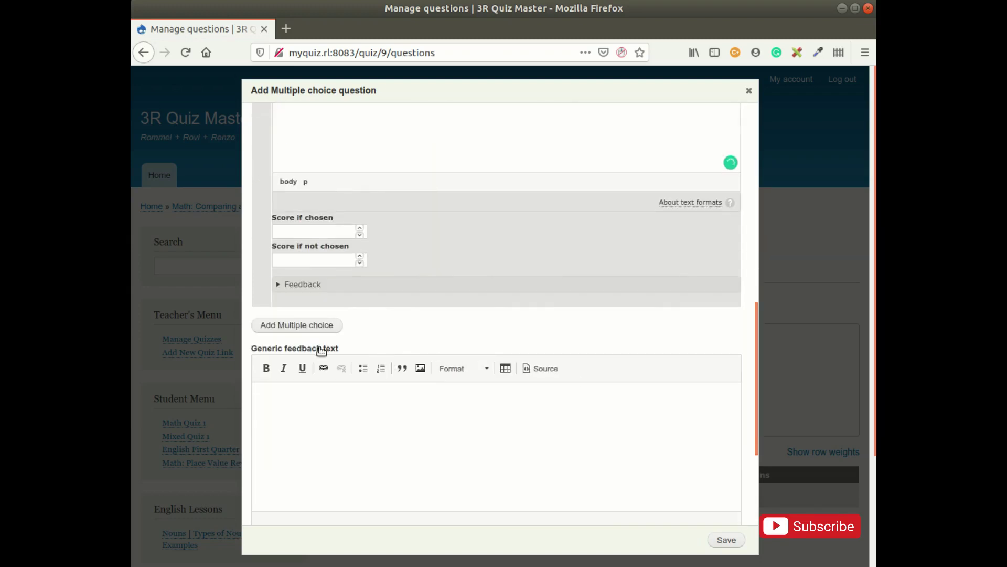
click(297, 325)
click(306, 407)
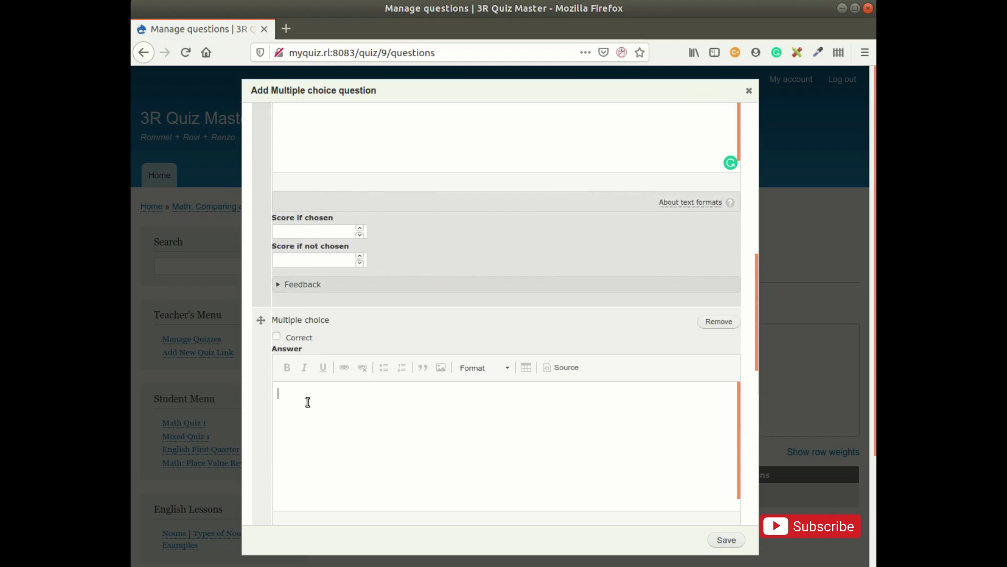
text(347)
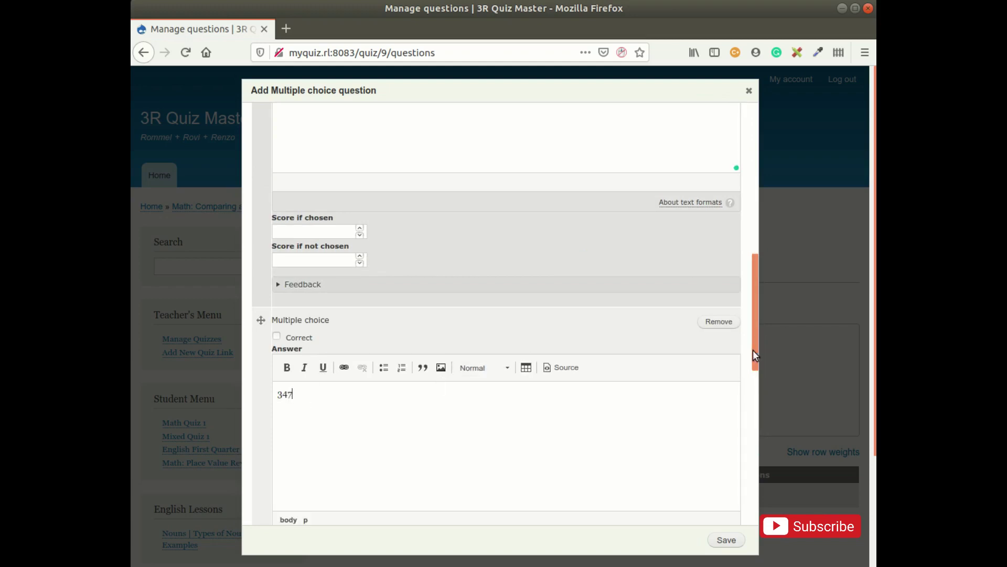
- Add two more answer alternatives to the multiple choice question, 346 and 345
drag(755, 338, 758, 430)
click(297, 356)
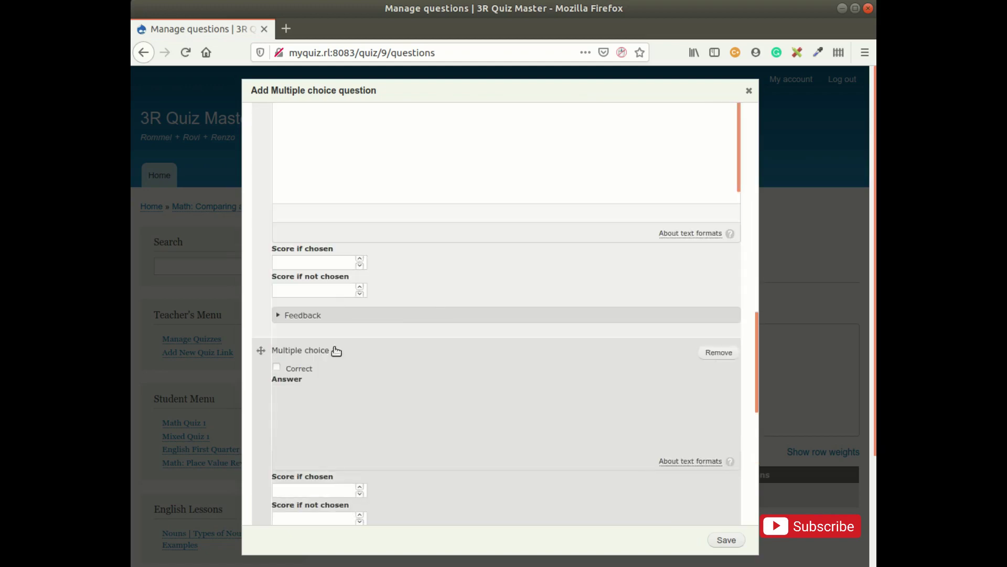
click(313, 443)
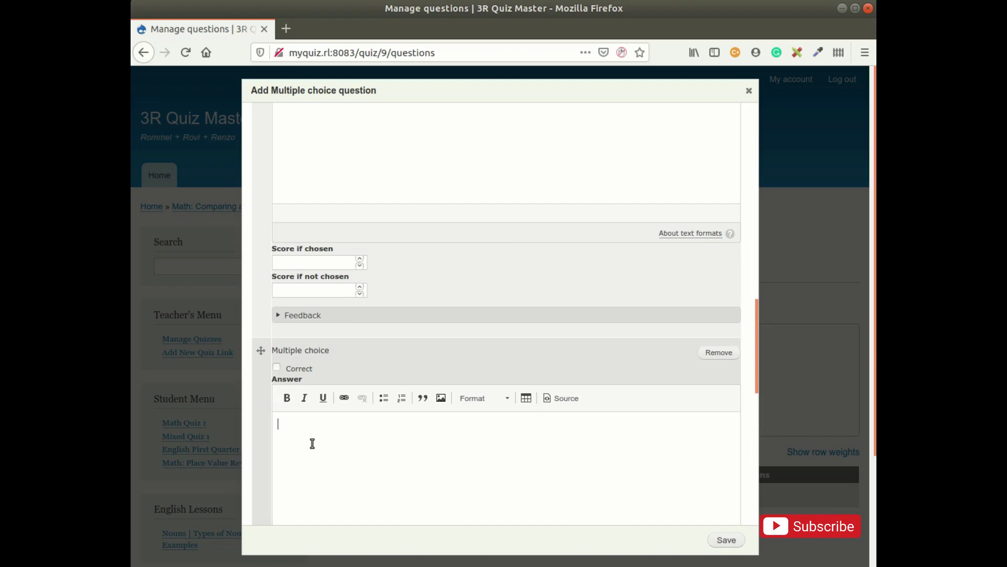
text(346)
drag(757, 379, 759, 452)
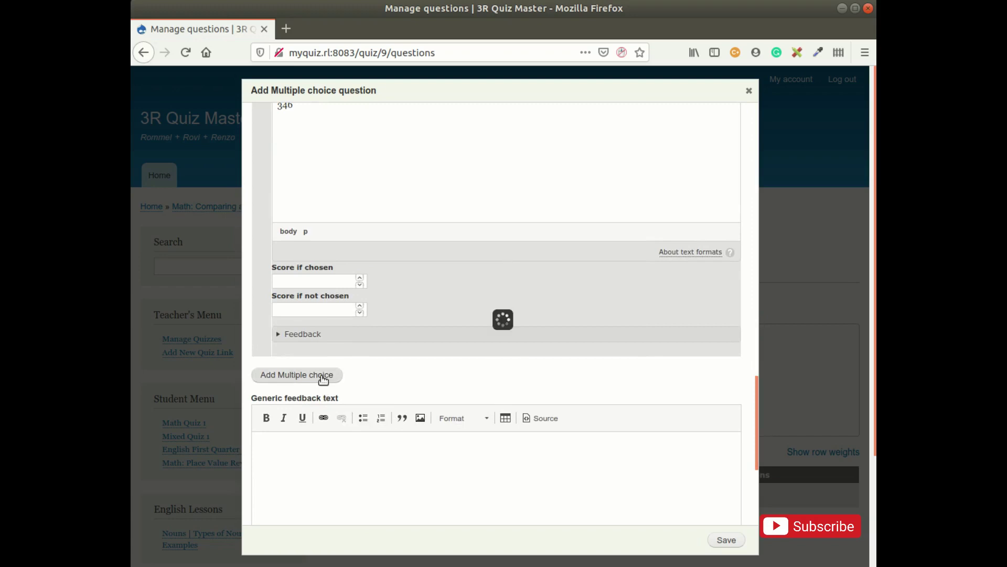
click(321, 376)
scroll(395, 391, up, 3)
scroll(380, 375, up, 3)
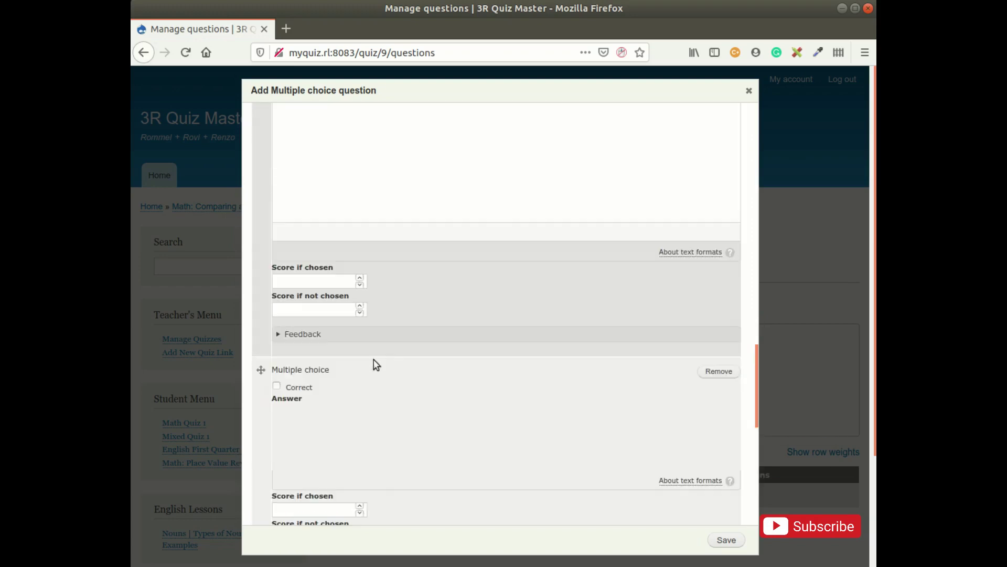
click(318, 458)
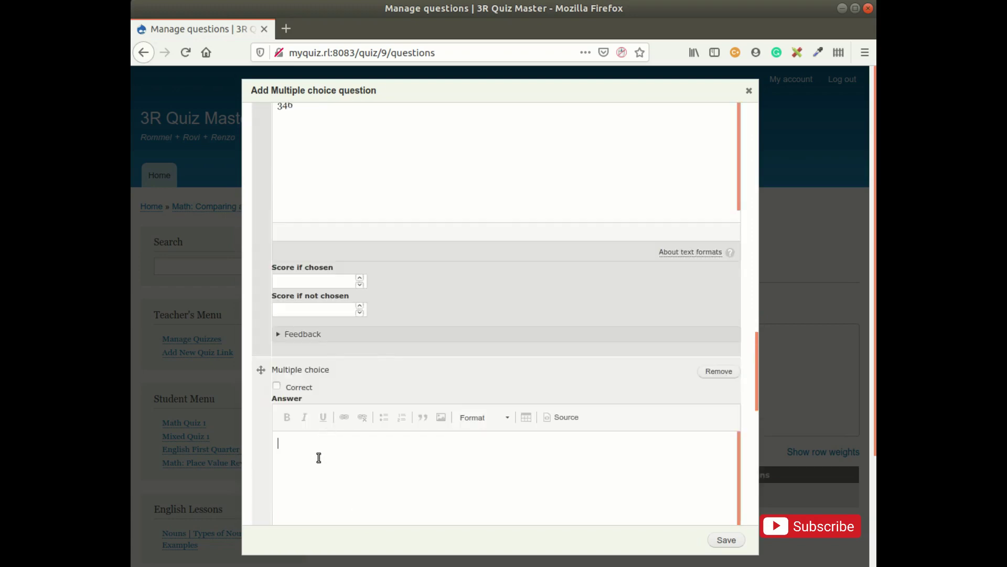
text(345)
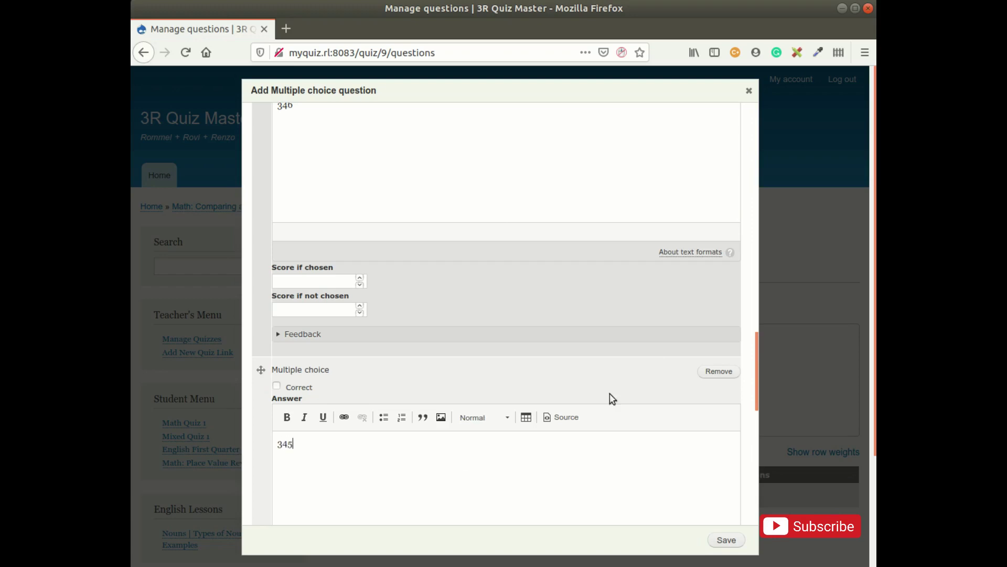
- Mark the alternative 345 as correct with a score of 1 if chosen, and save the multiple choice question
drag(754, 373, 792, 137)
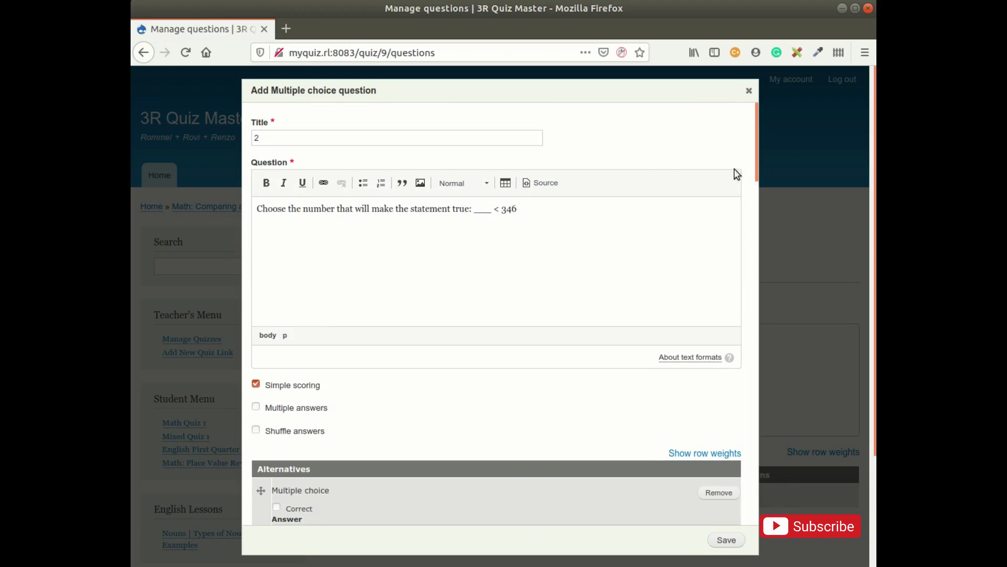
drag(753, 144, 782, 395)
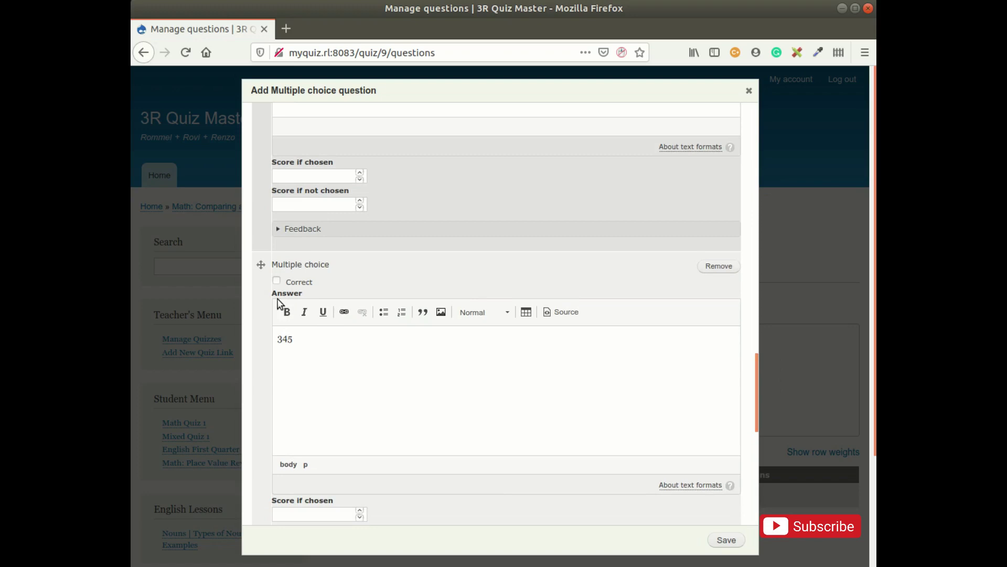
click(277, 282)
click(360, 510)
drag(754, 386, 754, 447)
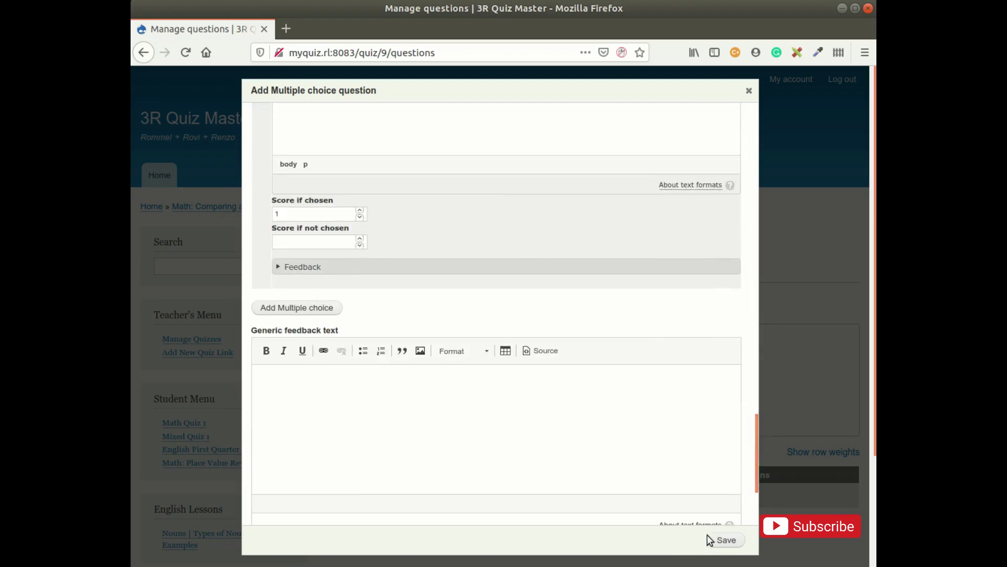
click(735, 543)
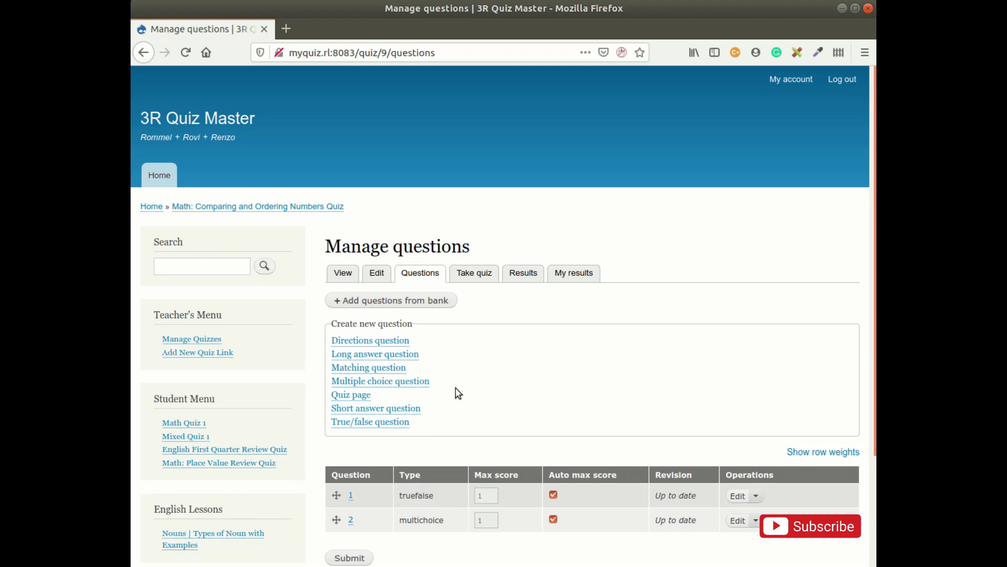
- Create a Matching question titled "3" with the question text "Choose the correct answer"
click(444, 370)
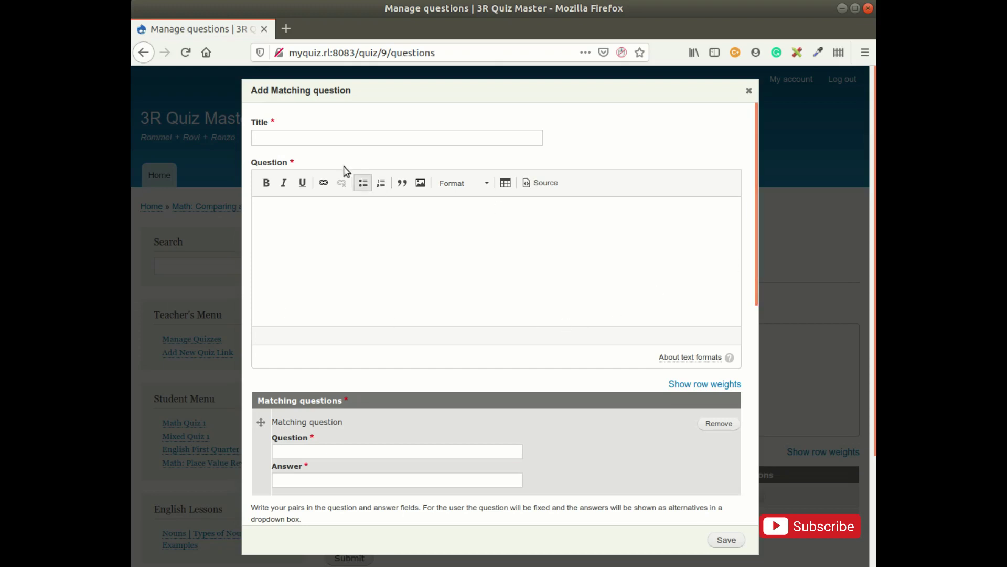
text(3)
click(349, 250)
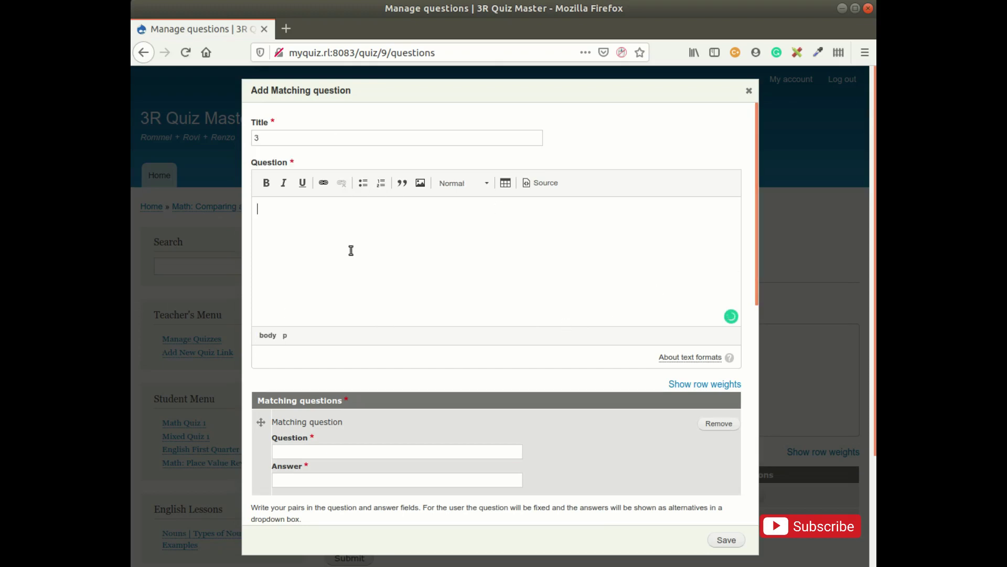
text(Ma)
text(t)
key(BackSpace)
key(BackSpace)
key(BackSpace)
text(Choose the correct answer)
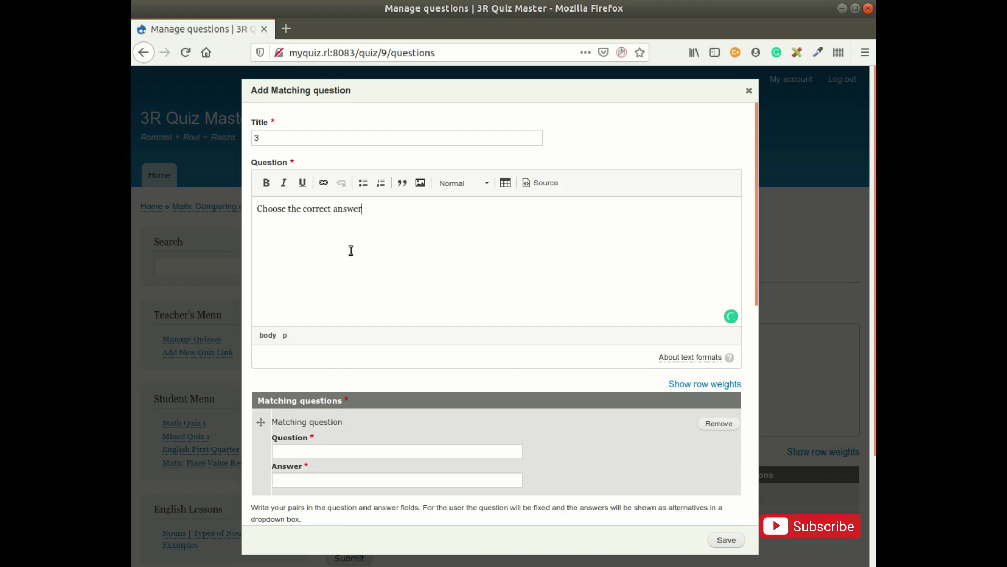
- Complete the matching question's text so it reads "Choose the correct answer from the given choices."
text( from the ch)
key(BackSpace)
text(iven choices.)
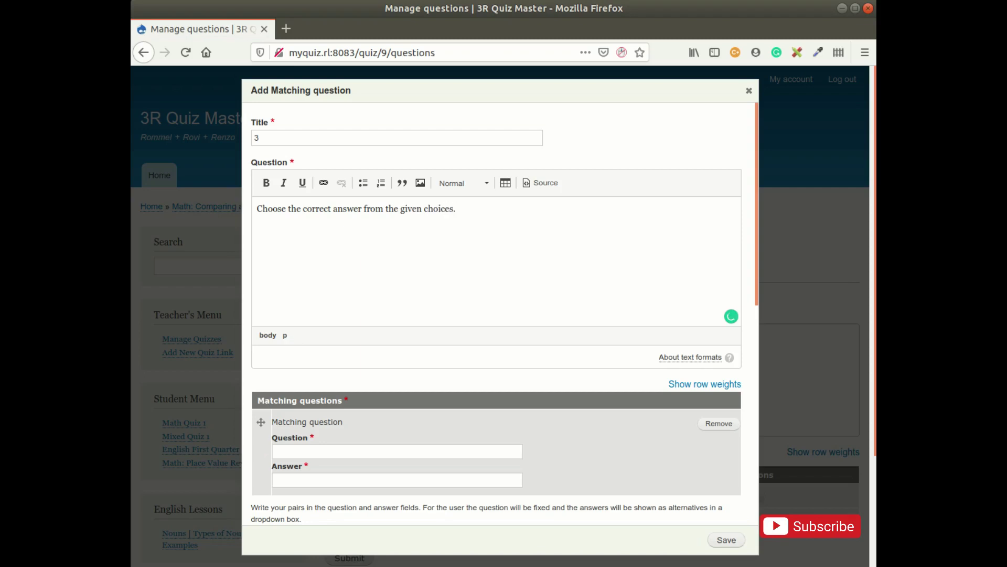
- Fill the first matching pair with "Which place value is used to compare 482 > 472?" and the answer Tens, and add a second pair
key(alt+Tab)
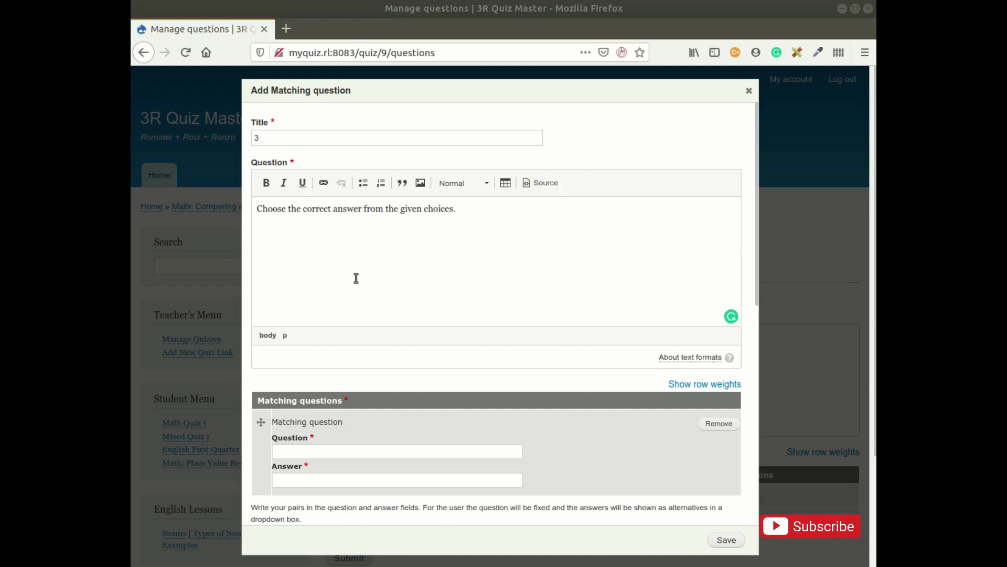
key(alt+Tab)
click(306, 454)
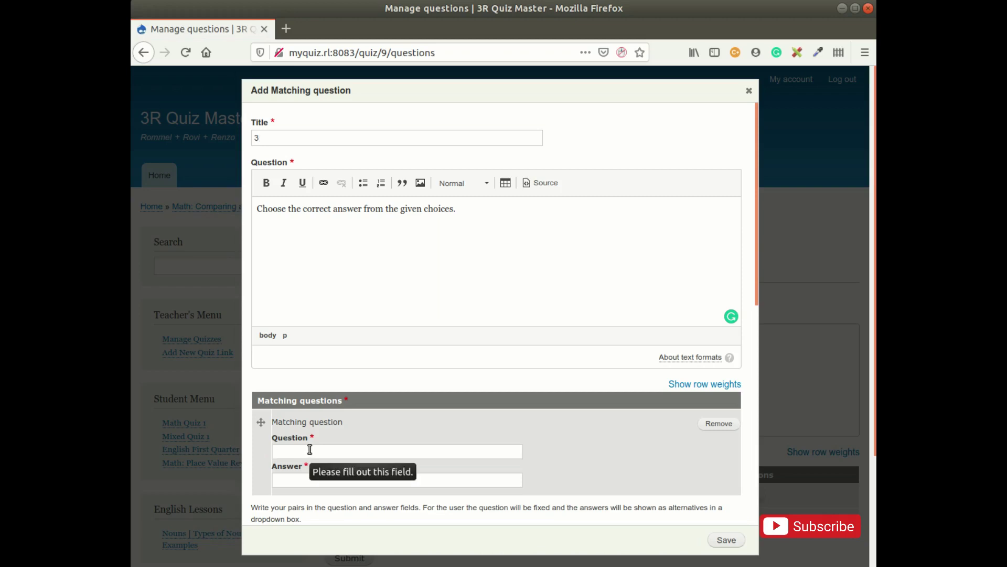
text(Which place value is used to compare 482 > 472?)
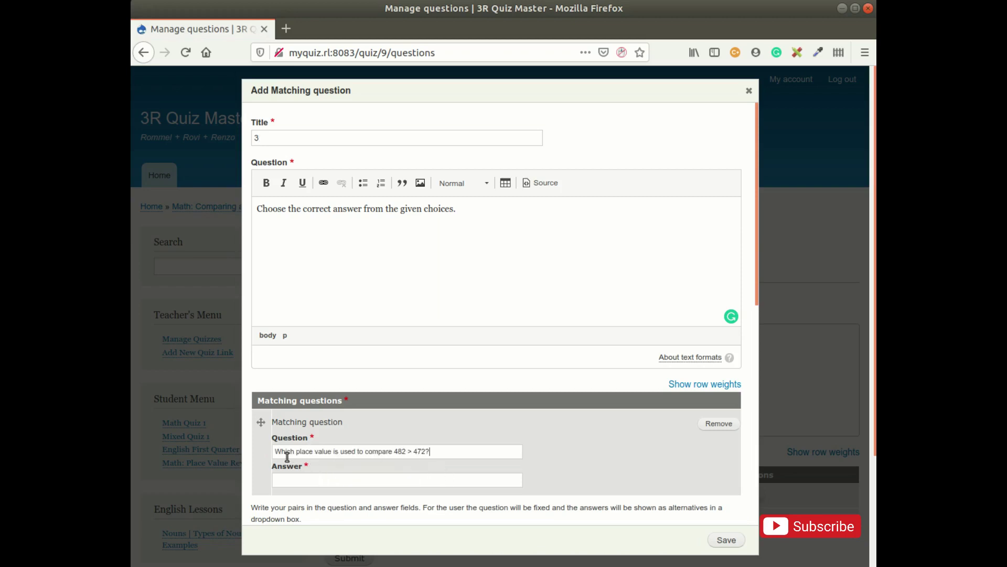
click(395, 478)
text(The)
drag(756, 233, 428, 340)
click(331, 362)
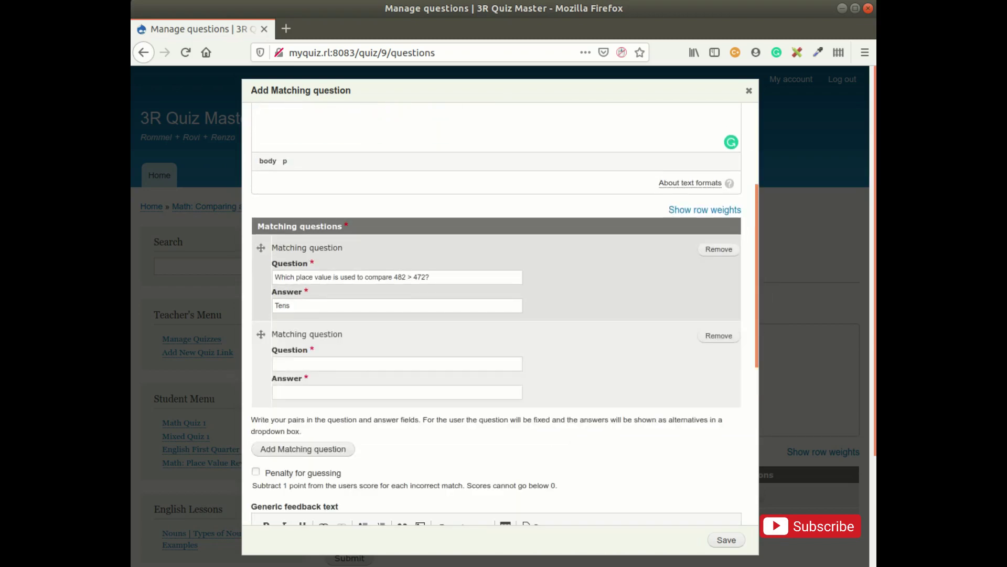
- Fill the second matching pair with "Which place value is used to compare 332 > 331?" and the answer Ones, and add a third pair
key(alt+Tab)
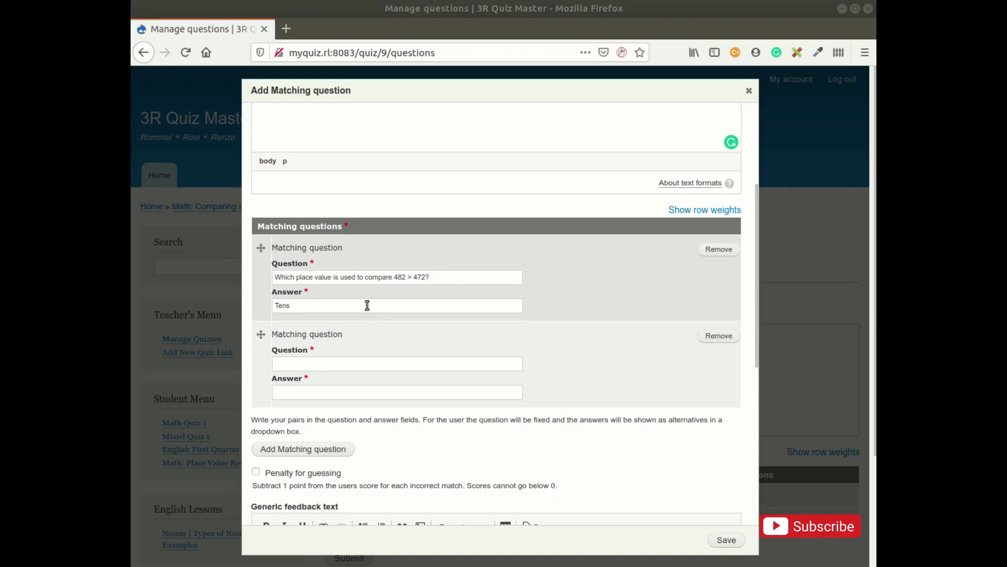
click(298, 362)
text(Which place value is used to compare 332 > 331?)
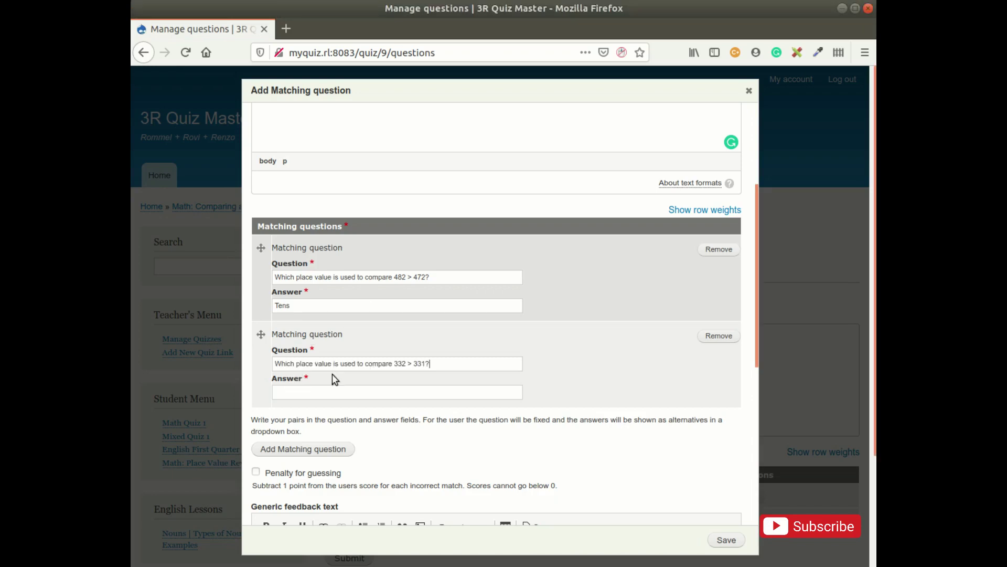
click(310, 394)
click(310, 450)
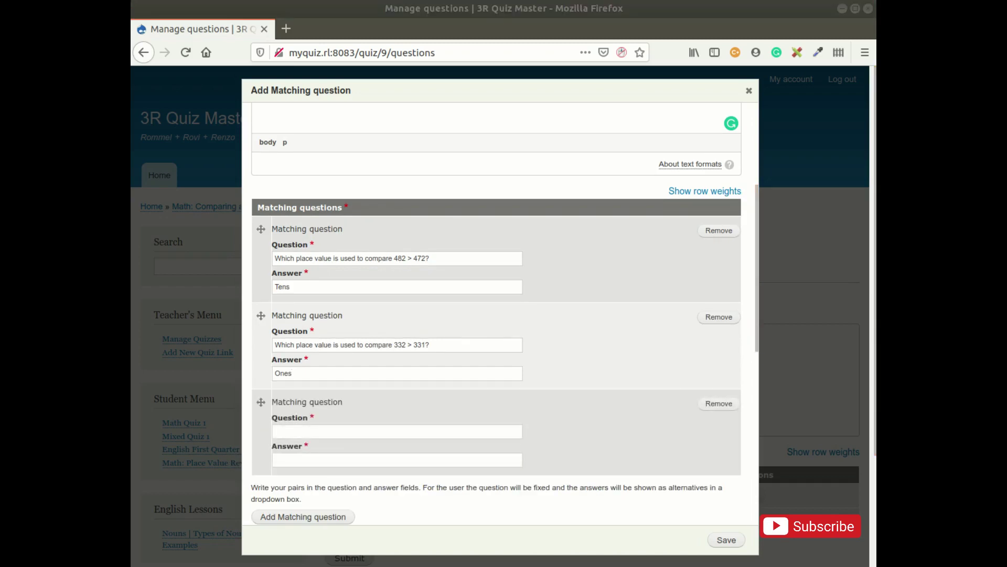
- Fill the third matching pair with "Which place value is used to compare 4291 < 5290?" and the answer Thousands, and add a fourth pair
click(315, 430)
text(Which place value is used to compare 4291 < 5290?)
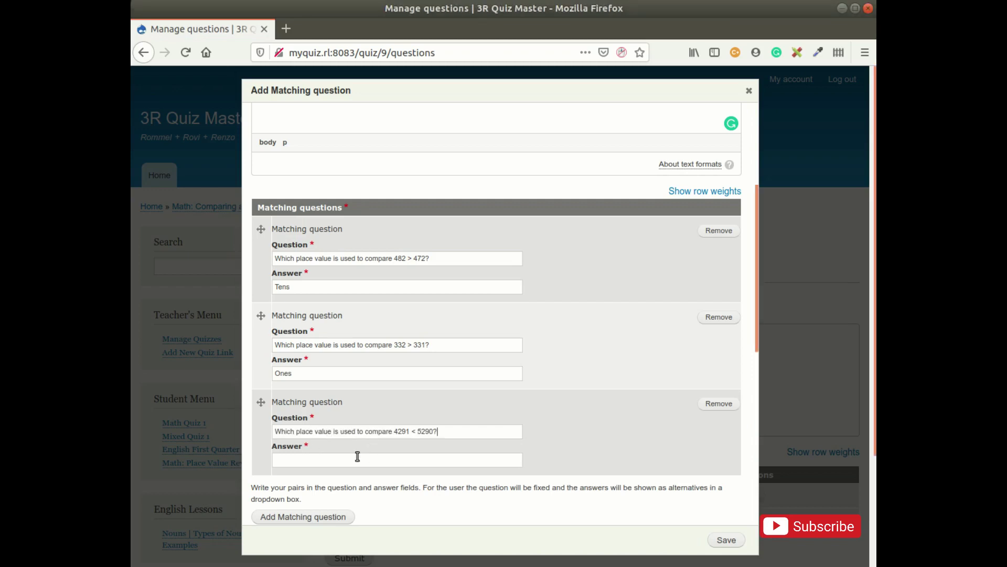
click(418, 456)
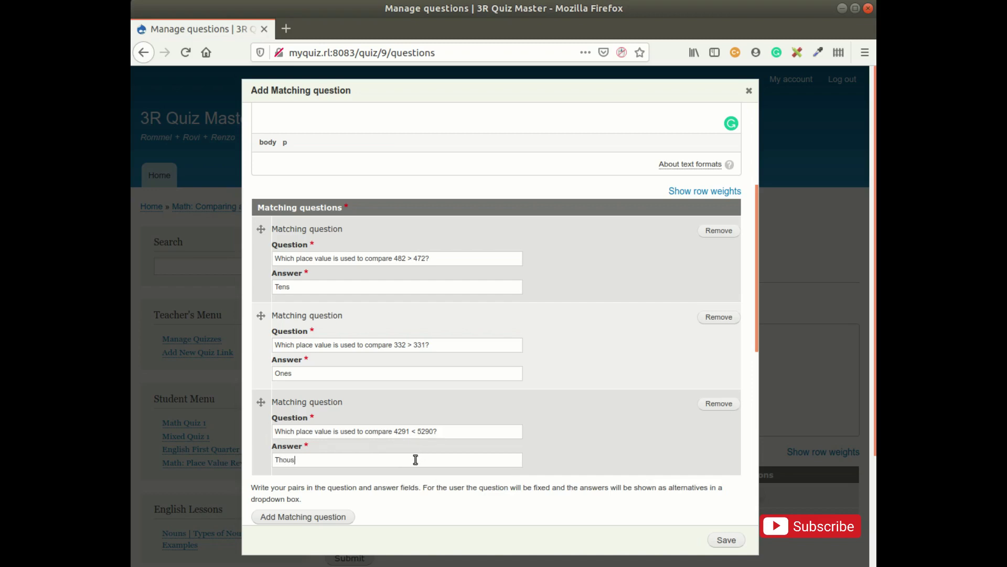
click(319, 517)
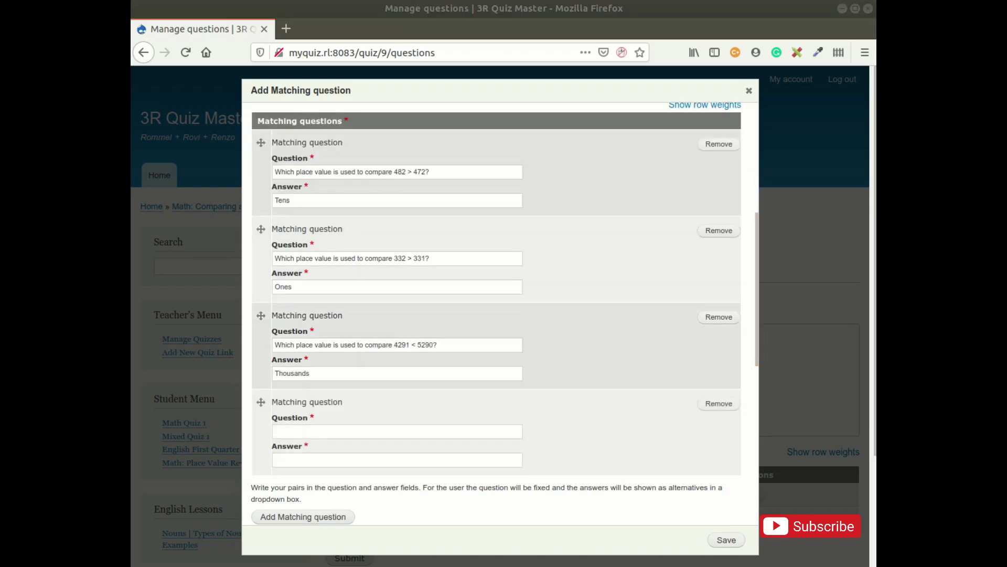
- Fill the fourth matching pair with "Which place value is used to compare 1591 < 1690?" and the answer Hundreds
click(311, 431)
text(Which place value is used to compare 591 < 690?)
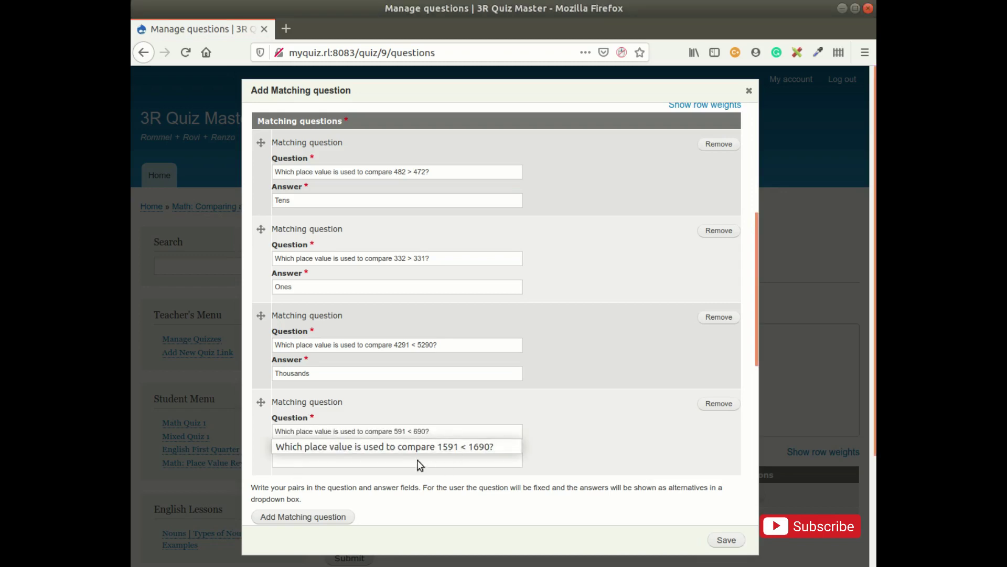
click(421, 448)
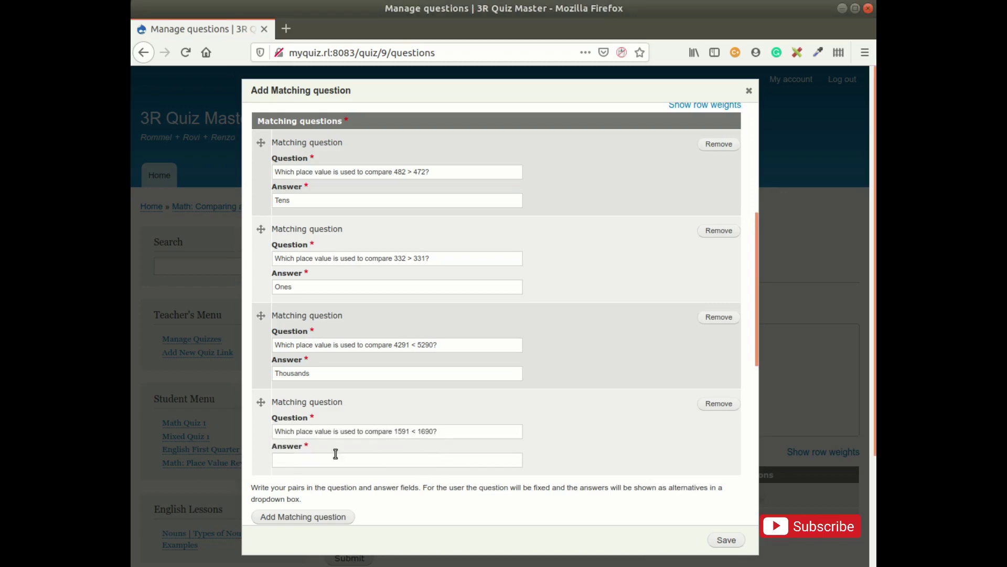
click(323, 461)
text(Hun)
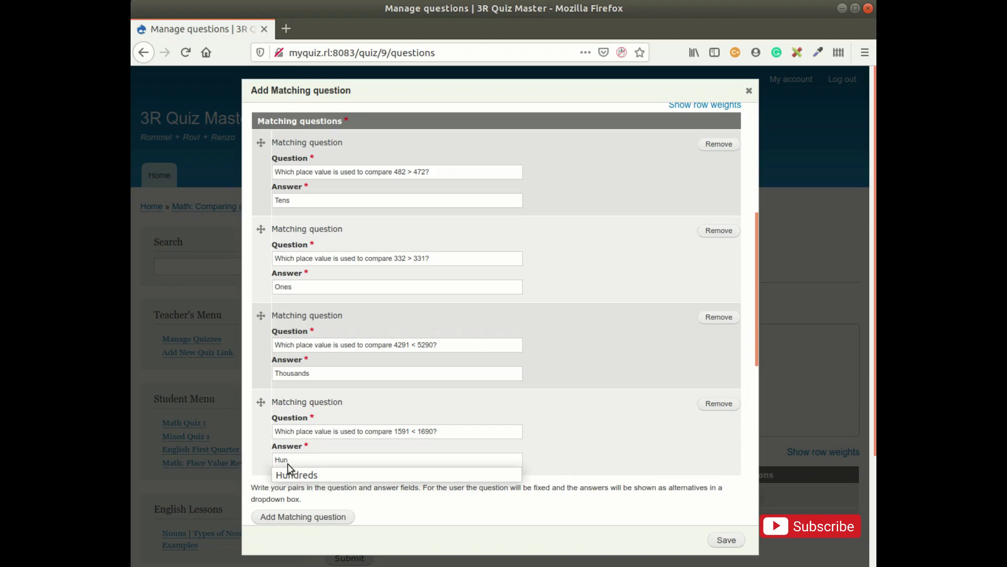
click(308, 475)
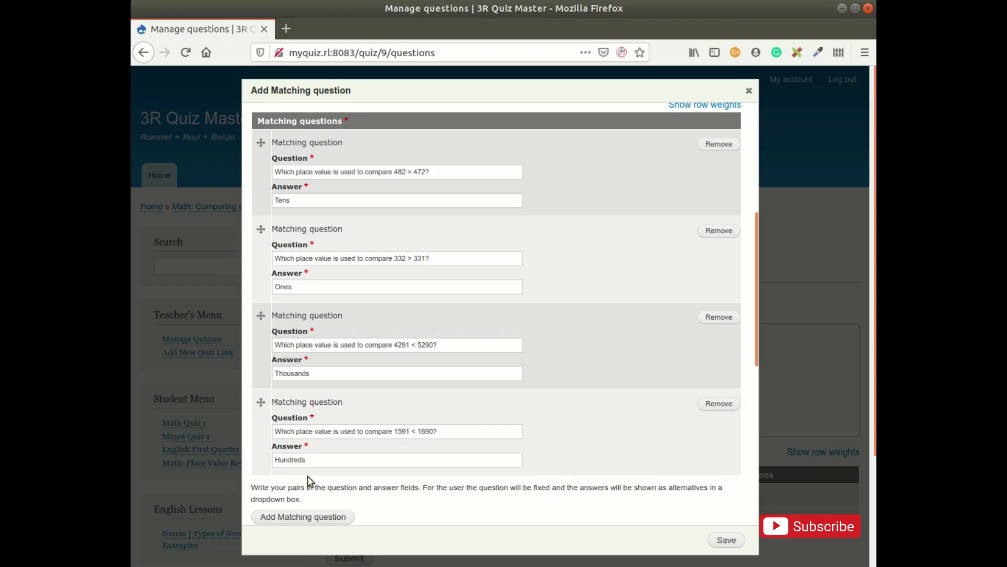
- Reorder the matching pairs by answer as Ones, Tens, Hundreds, Thousands, and save the matching question
drag(261, 229, 261, 158)
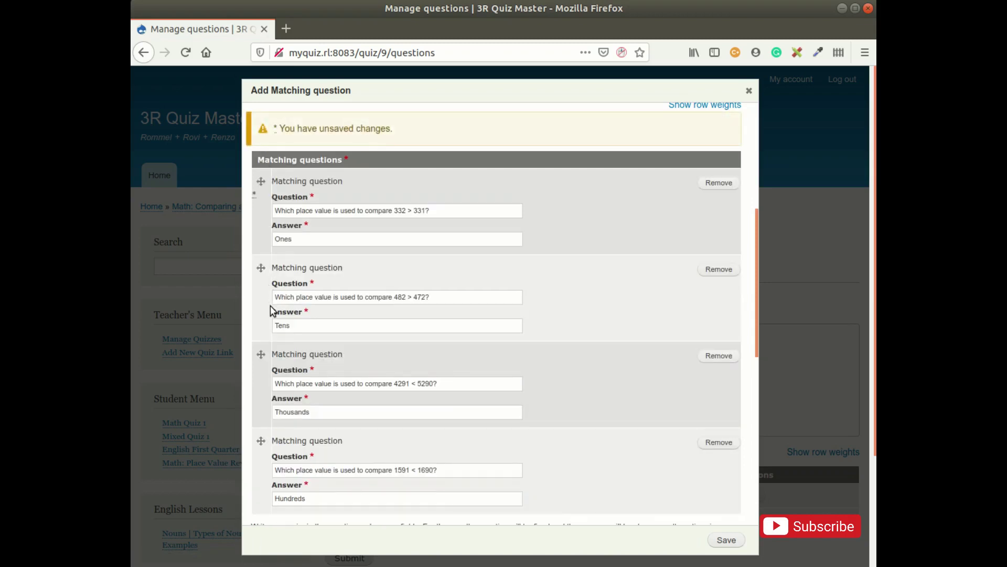
drag(260, 441, 258, 366)
drag(758, 288, 776, 475)
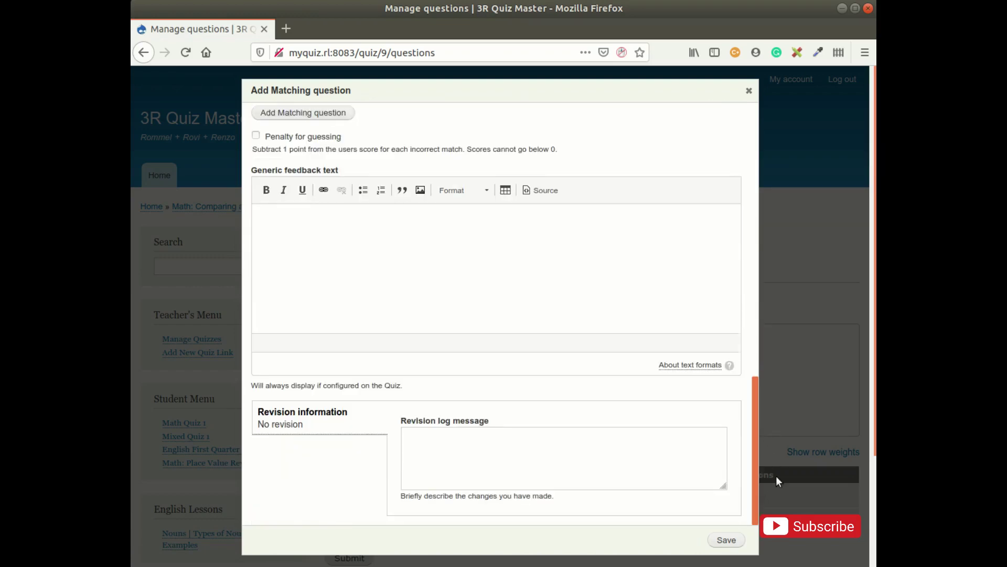
click(727, 540)
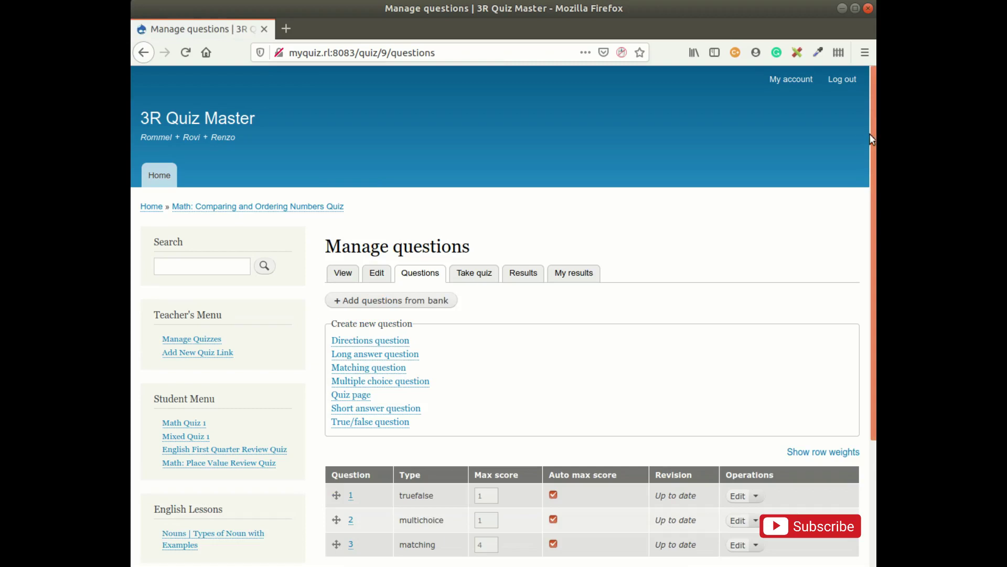
- Submit the quiz's question list with its three questions and start taking the quiz
scroll(871, 139, down, 5)
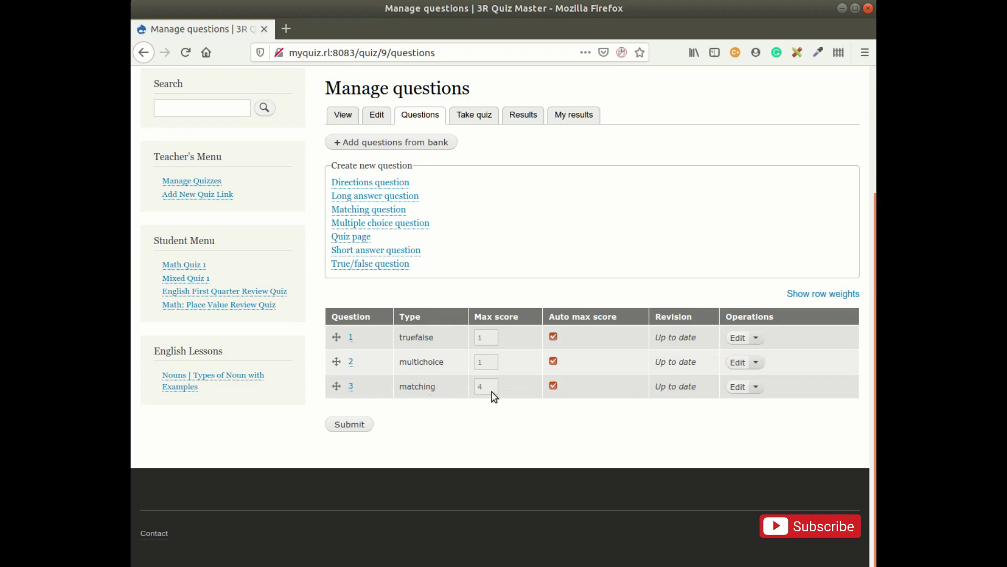
drag(397, 386, 487, 388)
click(470, 392)
click(351, 424)
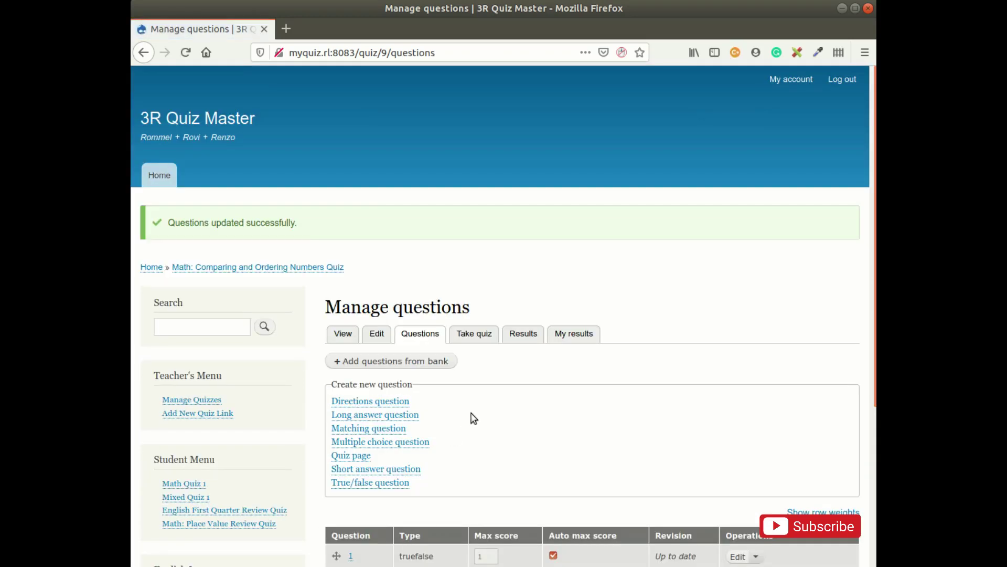
click(474, 336)
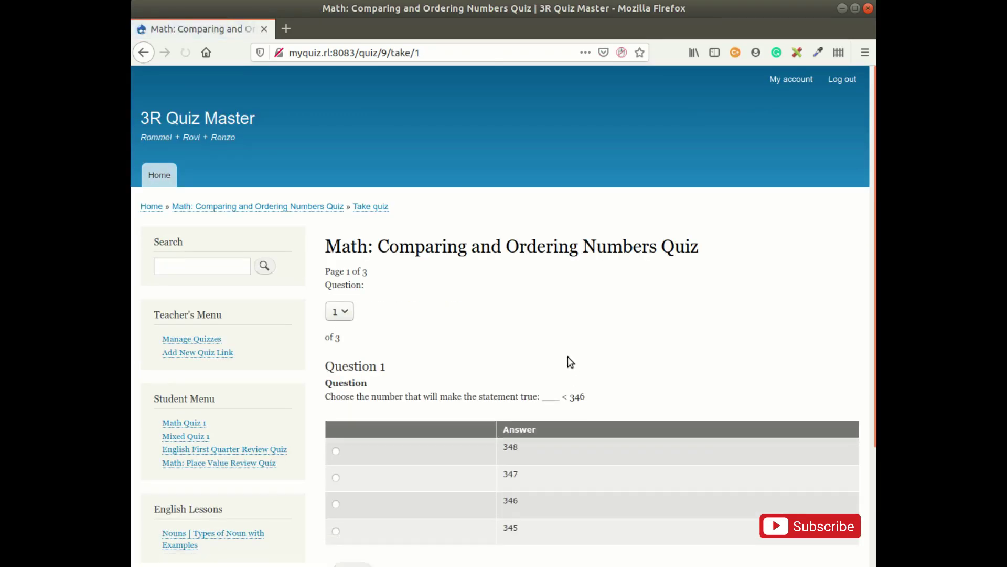
drag(874, 170, 874, 291)
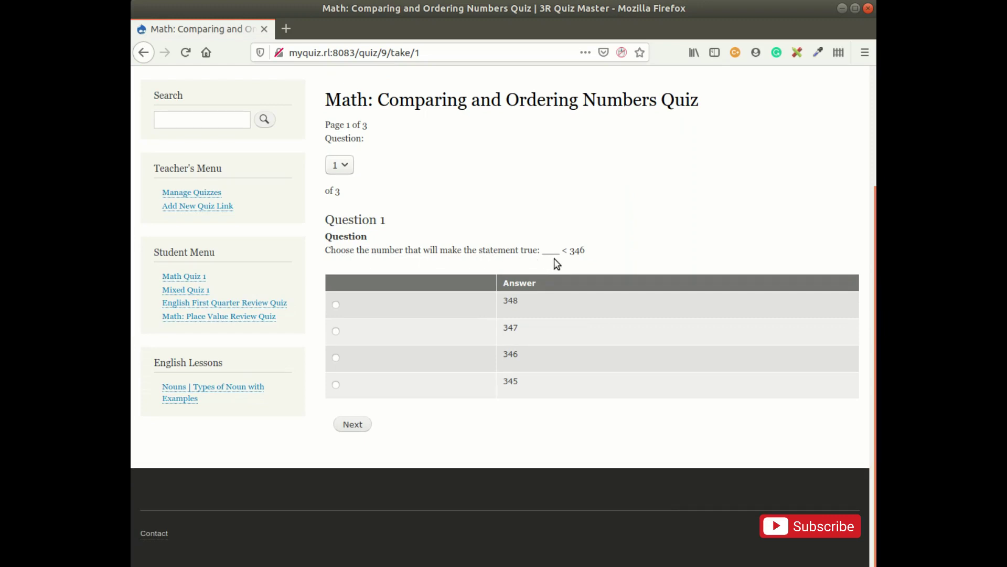
- Try to jump directly to question 2 of the quiz, and return to question 1
click(345, 167)
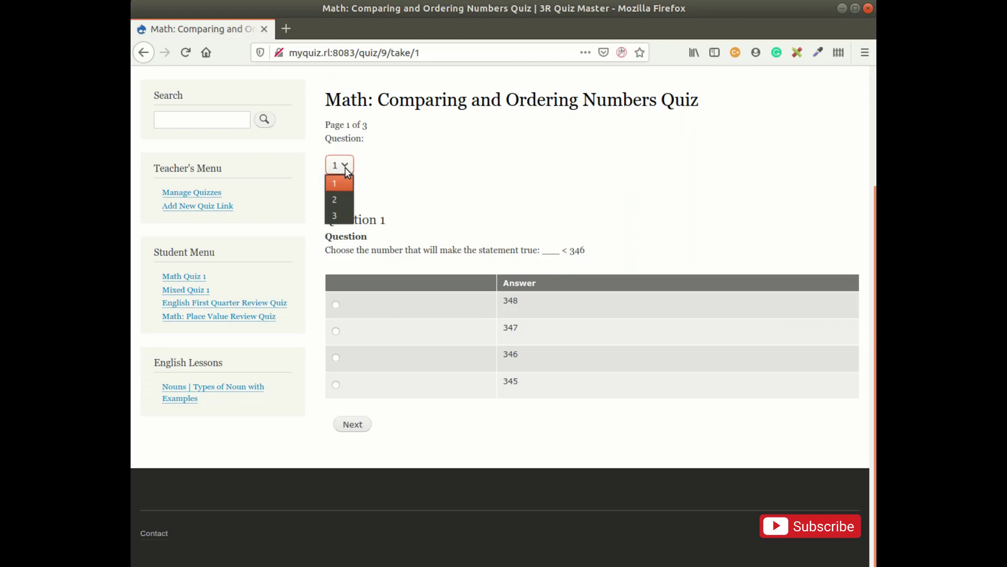
click(342, 203)
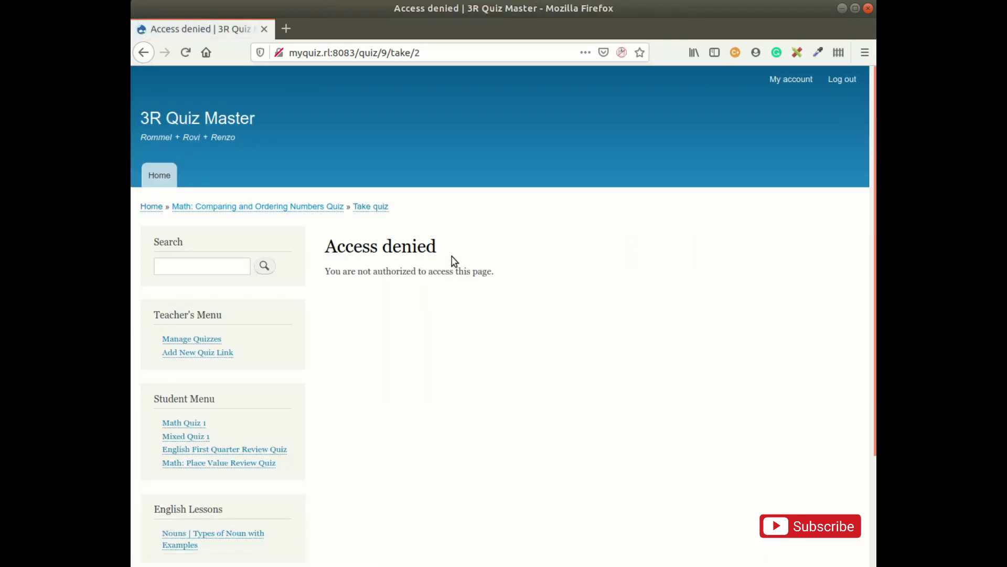
click(144, 52)
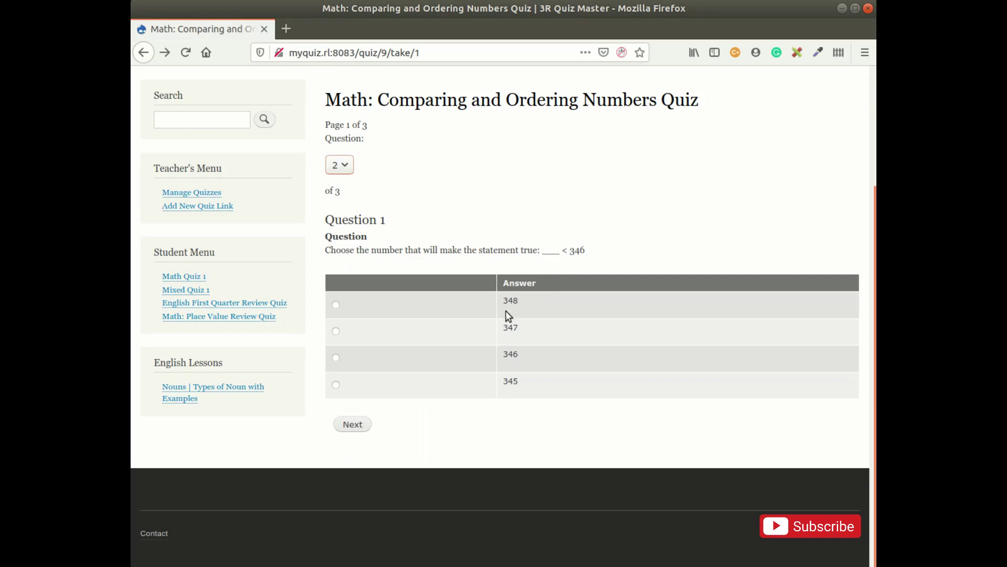
- Answer the multiple choice question "___ < 346" with 345 and continue to question 2
click(337, 385)
click(353, 423)
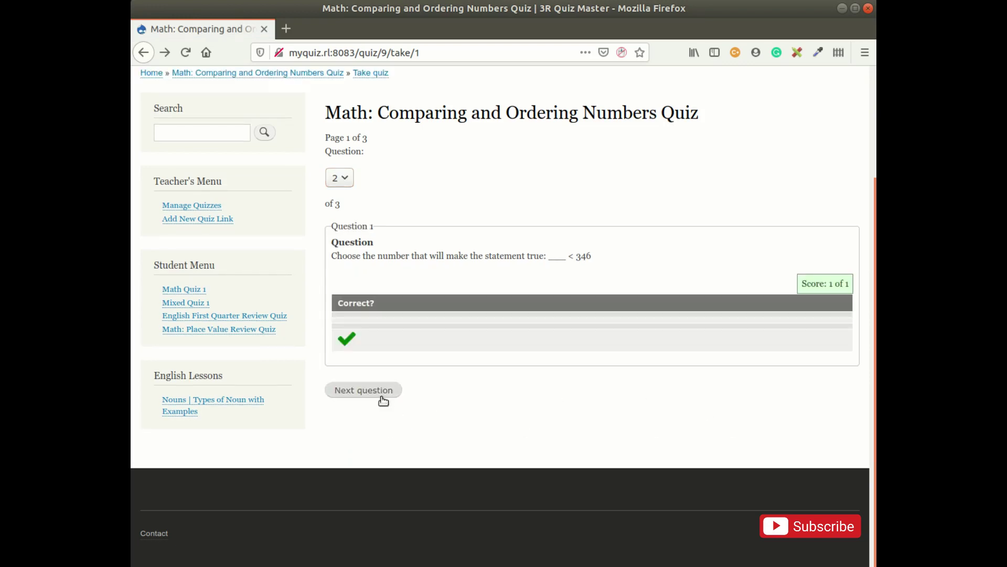
click(372, 394)
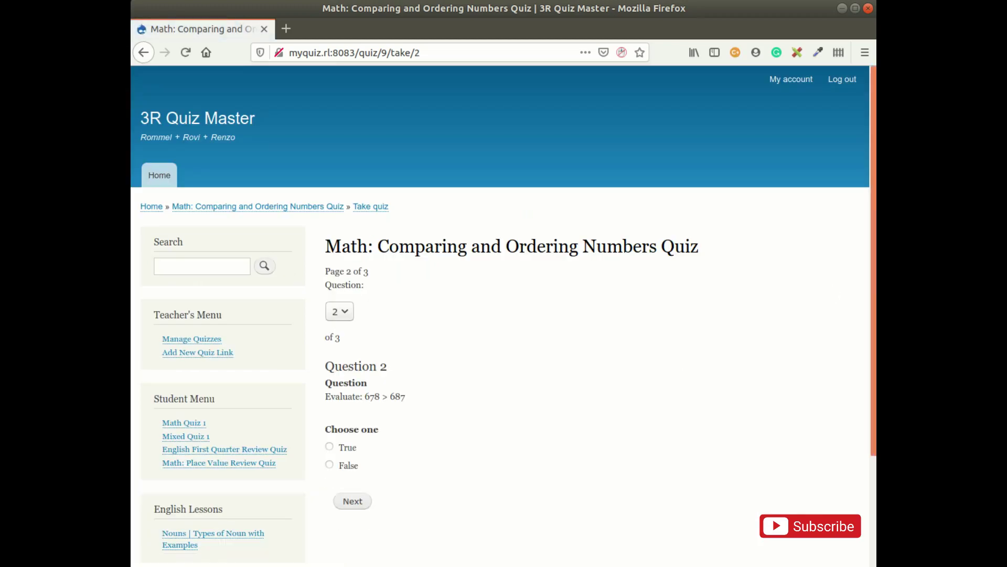
- Answer the true/false question "Evaluate: 678 > 687" with False and continue to question 3
scroll(372, 270, down, 3)
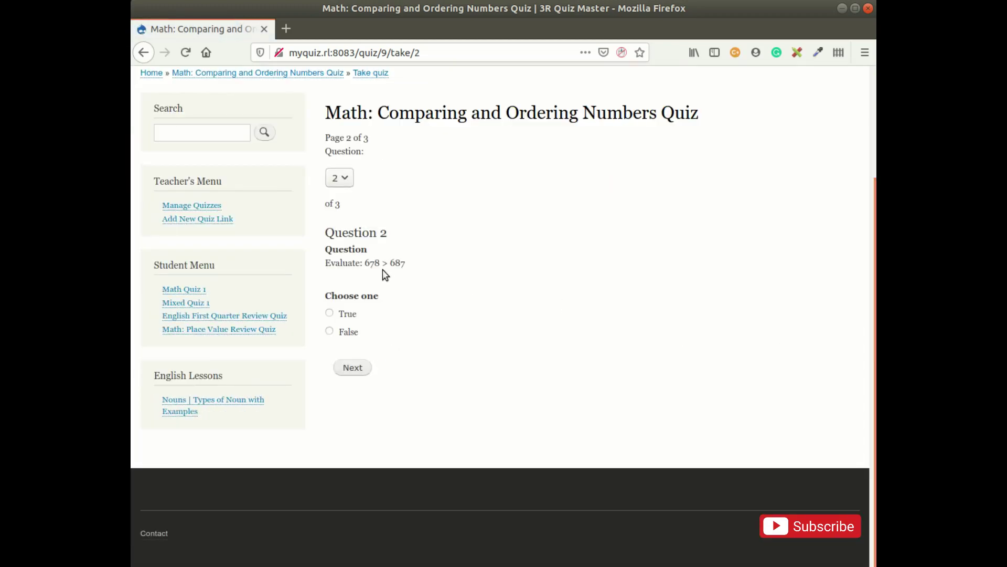
click(329, 331)
click(353, 367)
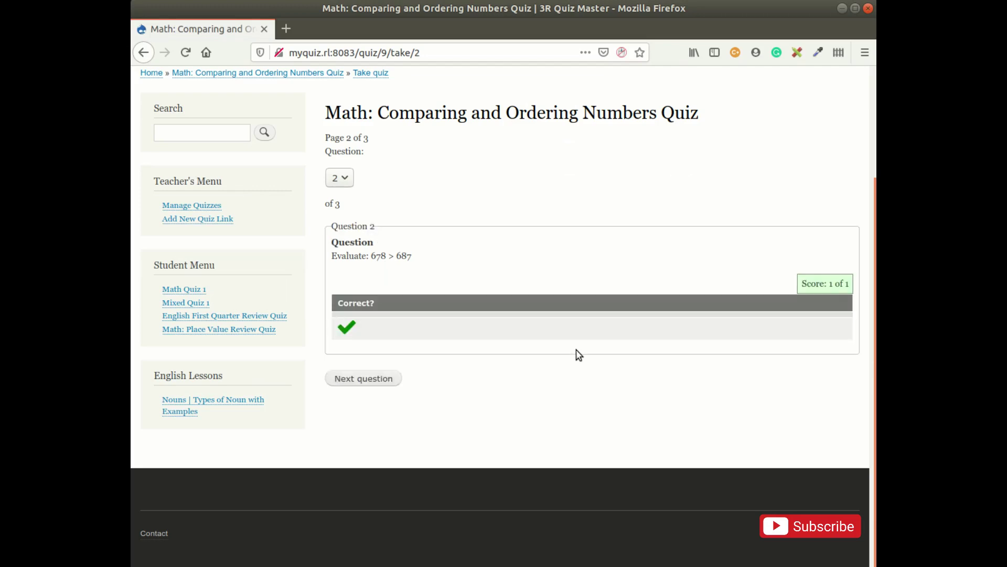
click(379, 378)
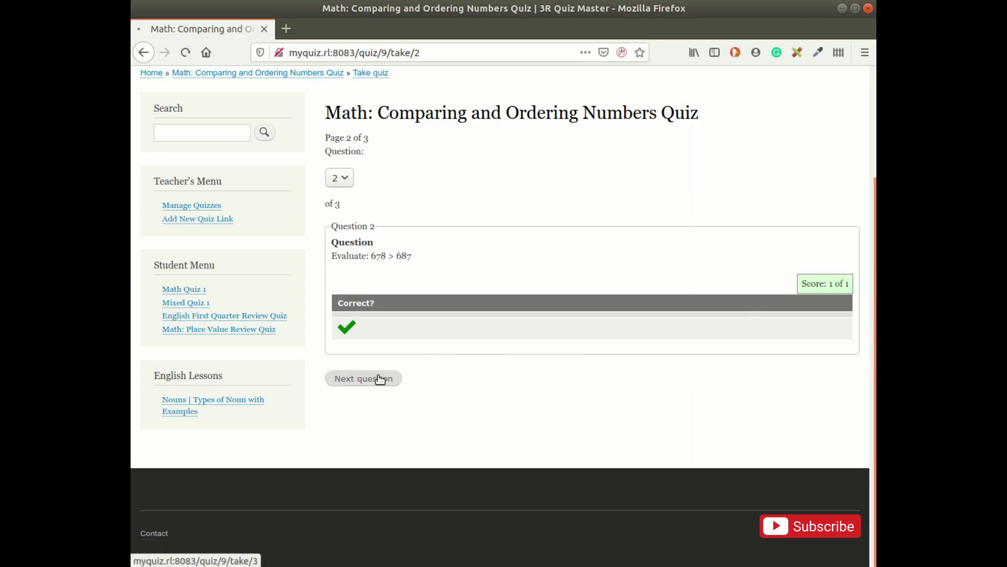
- Match 1591 < 1690 to Ones, 482 > 472 to Tens, 4291 < 5290 to Hundreds and 332 > 331 to Thousands, and finish the quiz
scroll(577, 270, down, 3)
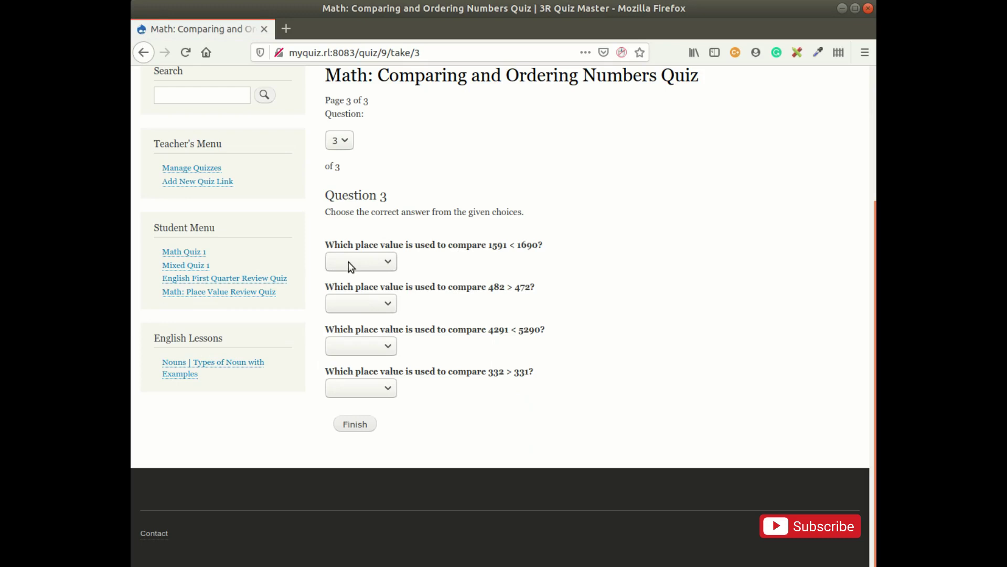
click(350, 263)
click(347, 296)
click(350, 308)
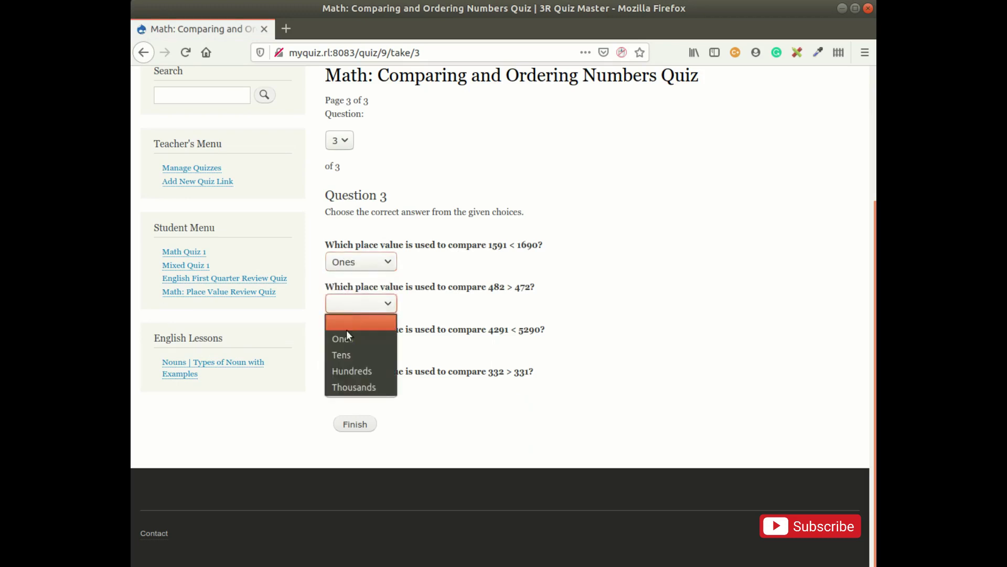
click(342, 355)
click(352, 347)
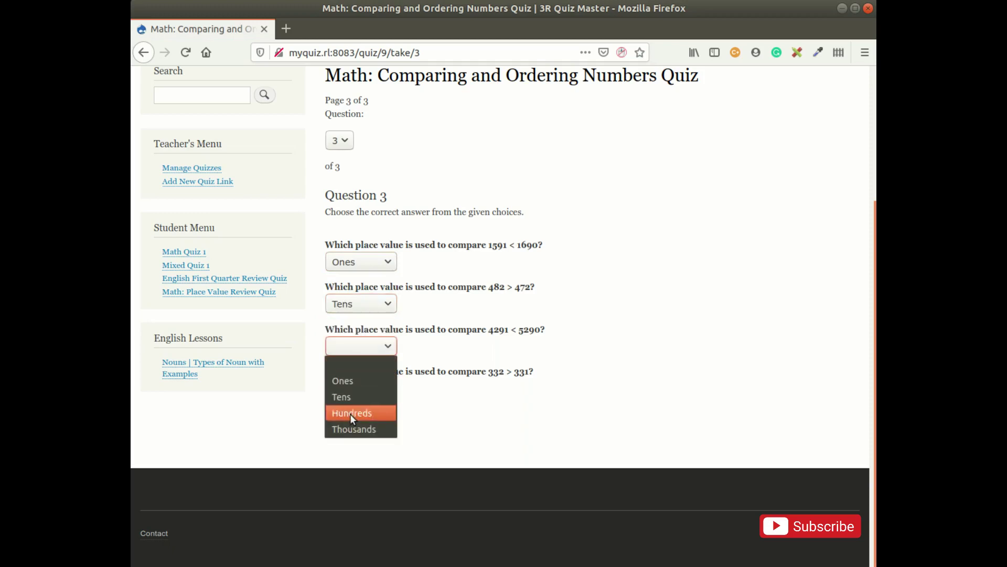
click(351, 414)
click(366, 391)
click(364, 475)
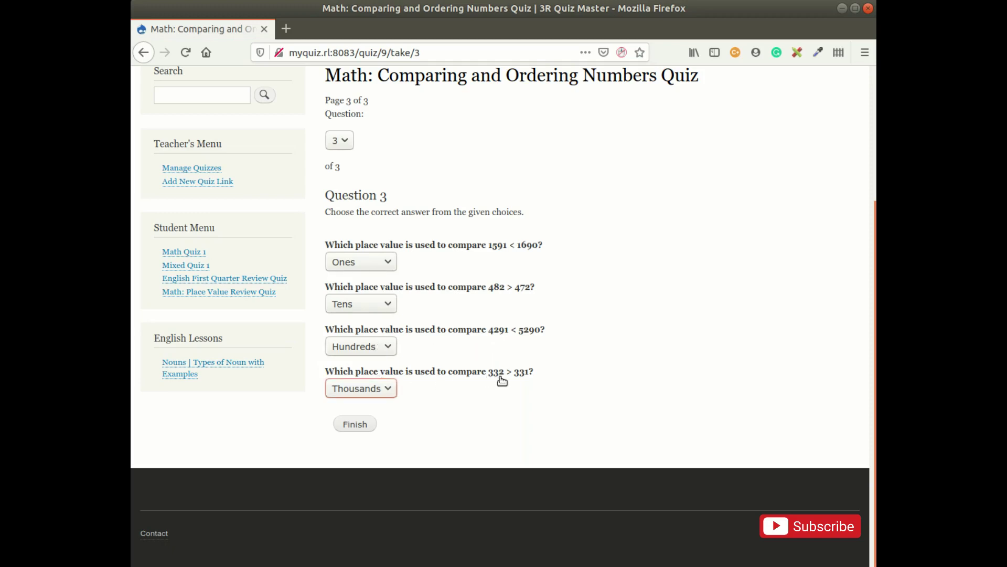
click(355, 425)
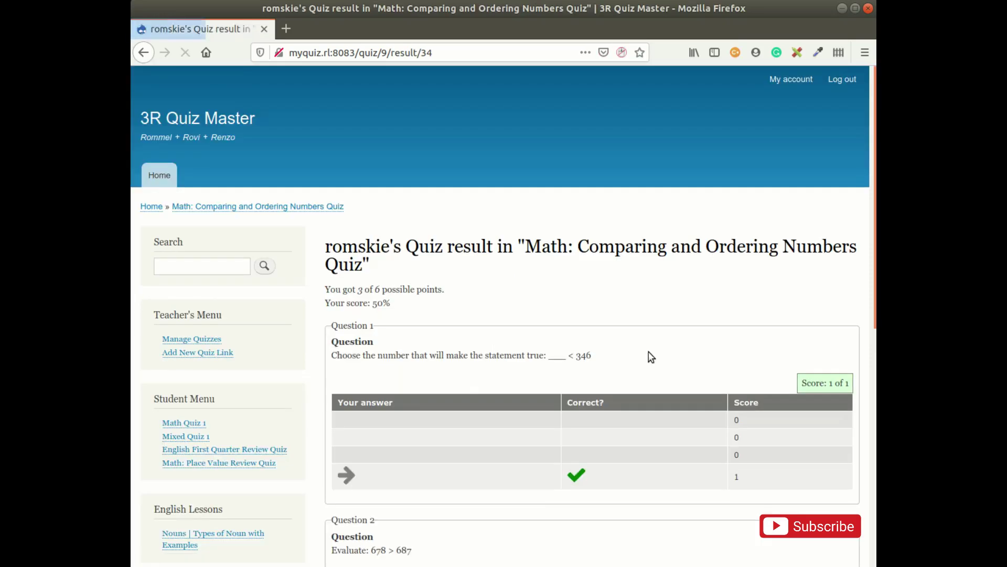
- Examine the quiz result page, including the total points, percentage score and the score for each question
scroll(872, 170, down, 4)
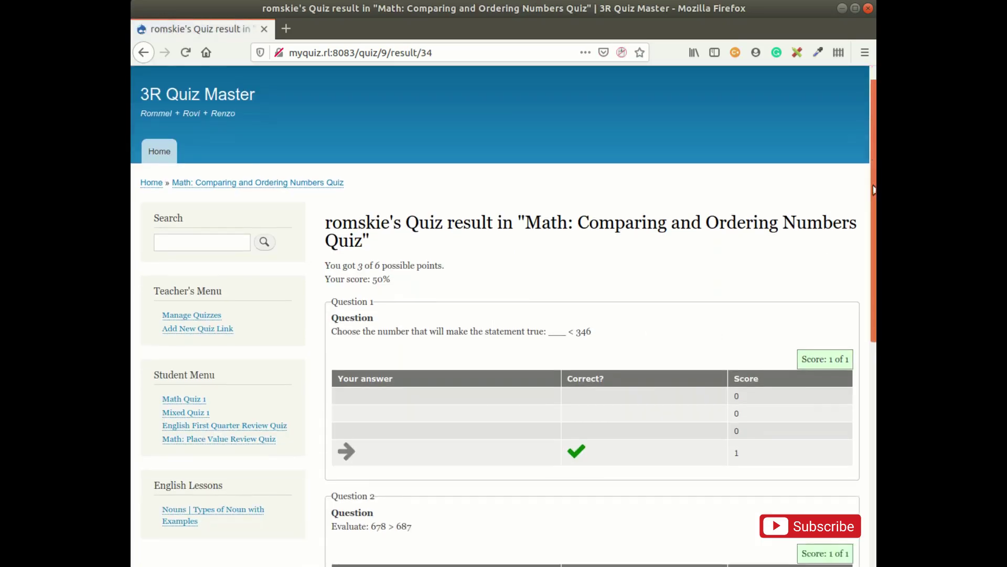
drag(356, 179, 461, 180)
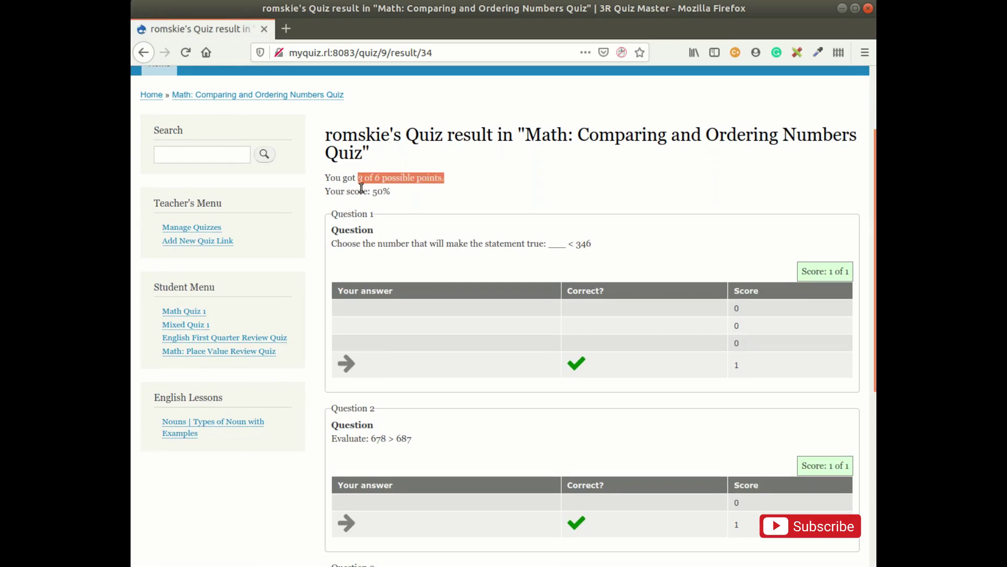
drag(373, 192, 412, 196)
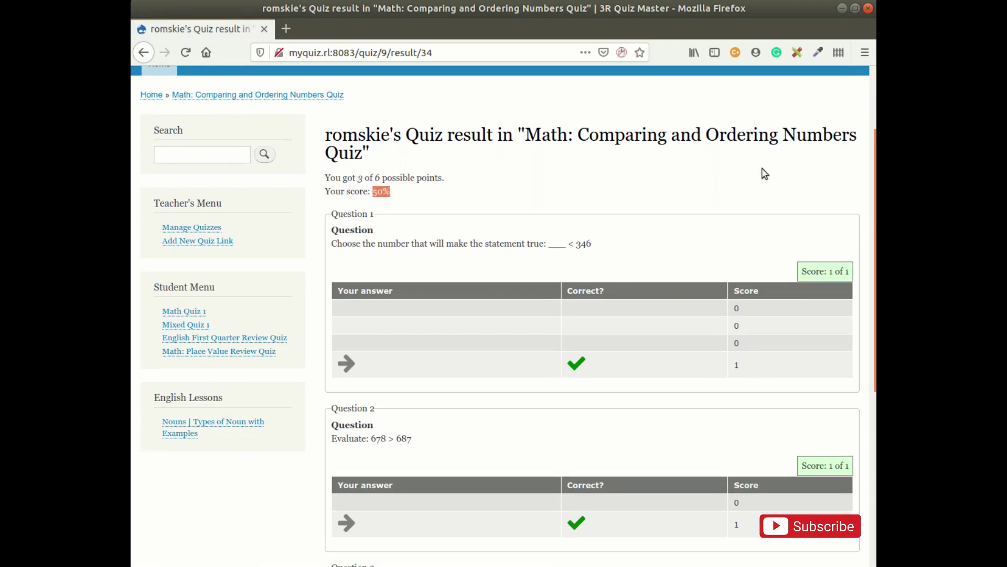
scroll(503, 315, down, 5)
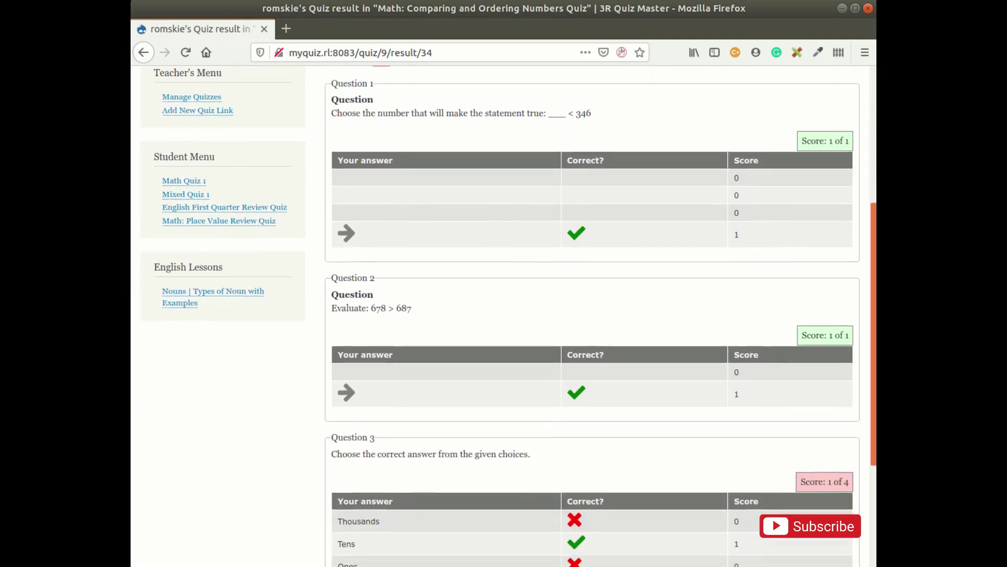
scroll(503, 315, down, 2)
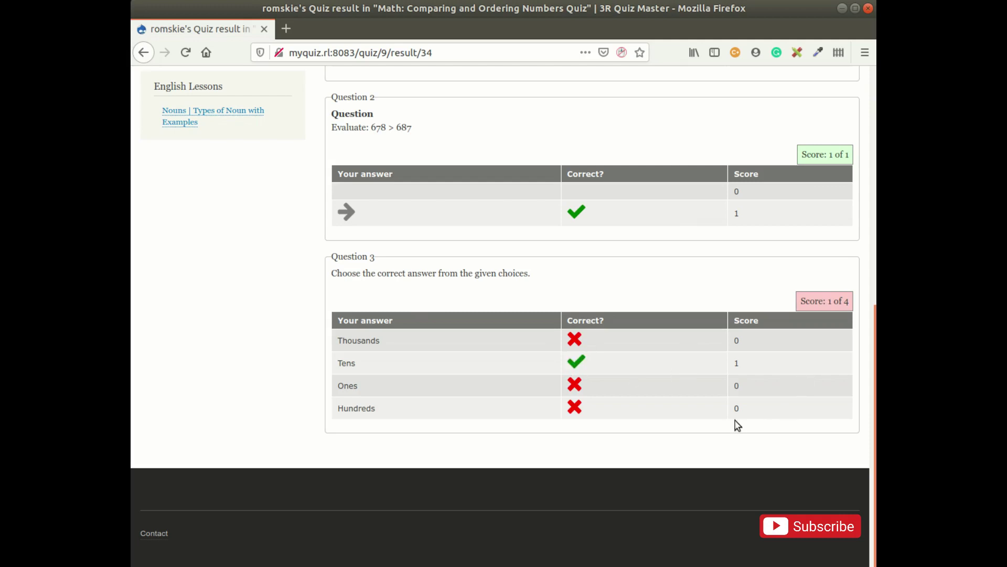
drag(873, 336, 873, 97)
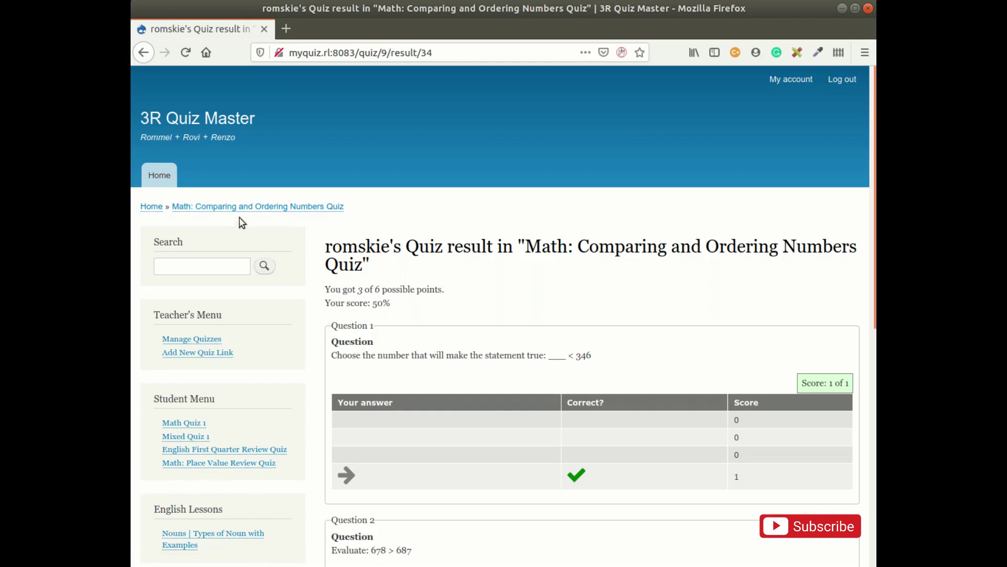
- Open the Math: Comparing and Ordering Numbers Quiz for editing and copy its URL alias
click(252, 206)
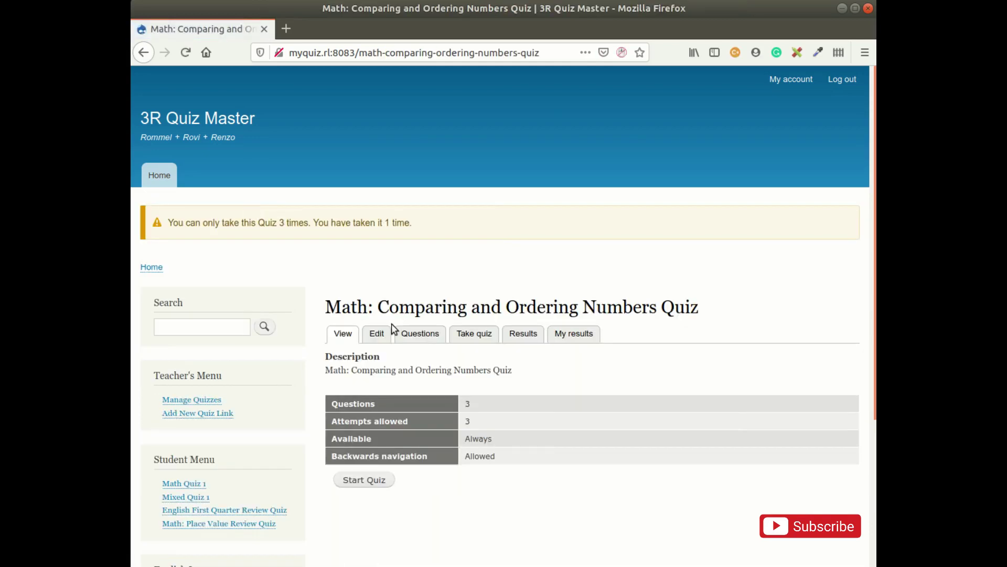
click(378, 336)
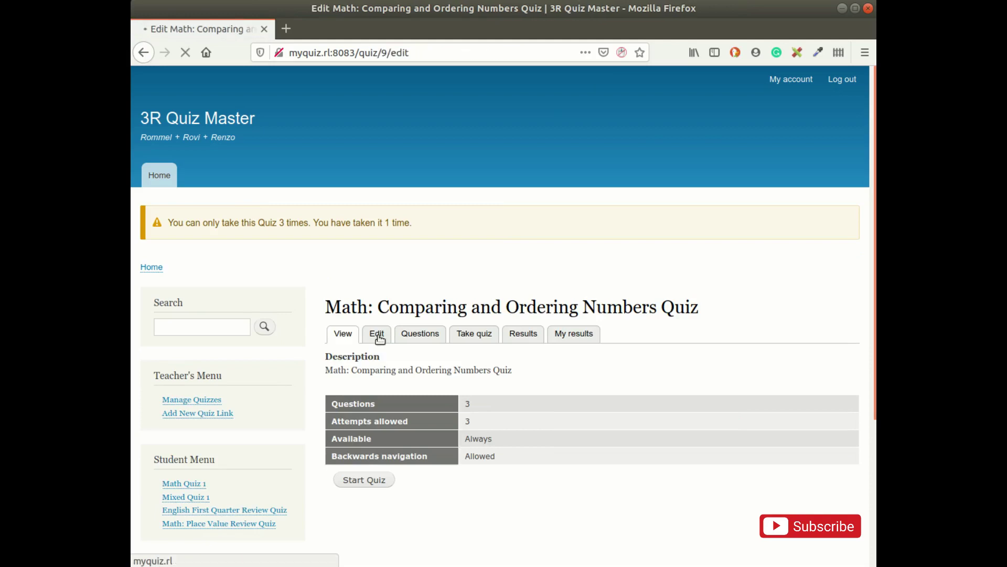
drag(874, 167, 872, 509)
drag(666, 328, 402, 323)
right_click(559, 328)
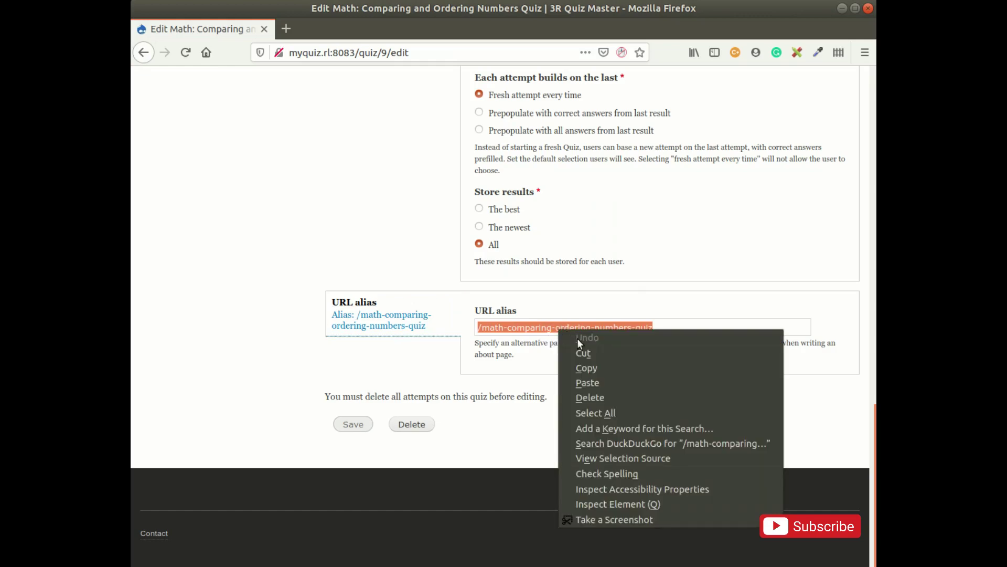
click(587, 367)
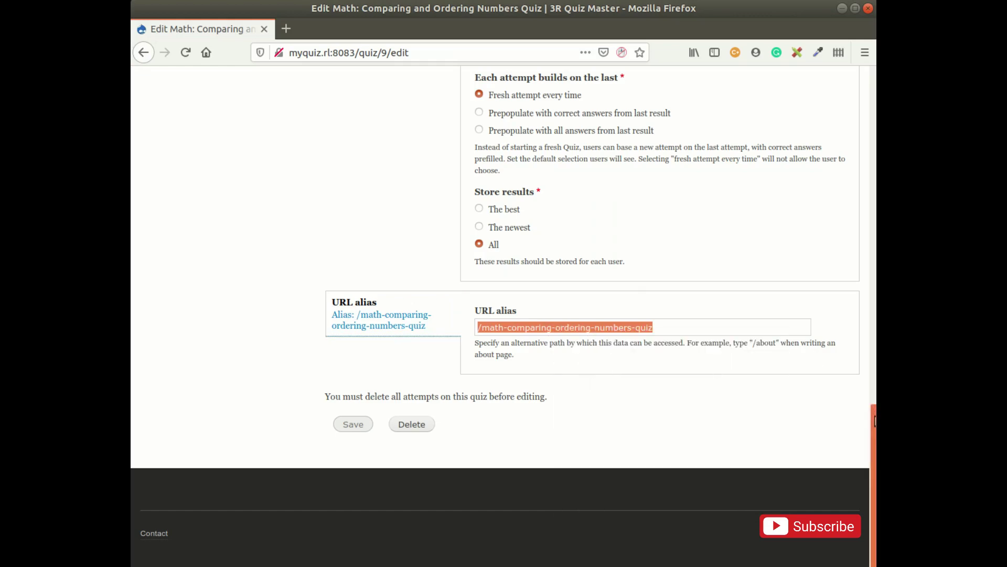
- Start a new quiz link in the Student Menu with the copied alias as its link and the title "Math: Comparing and Ordering Numbers Quiz"
drag(875, 402, 861, 114)
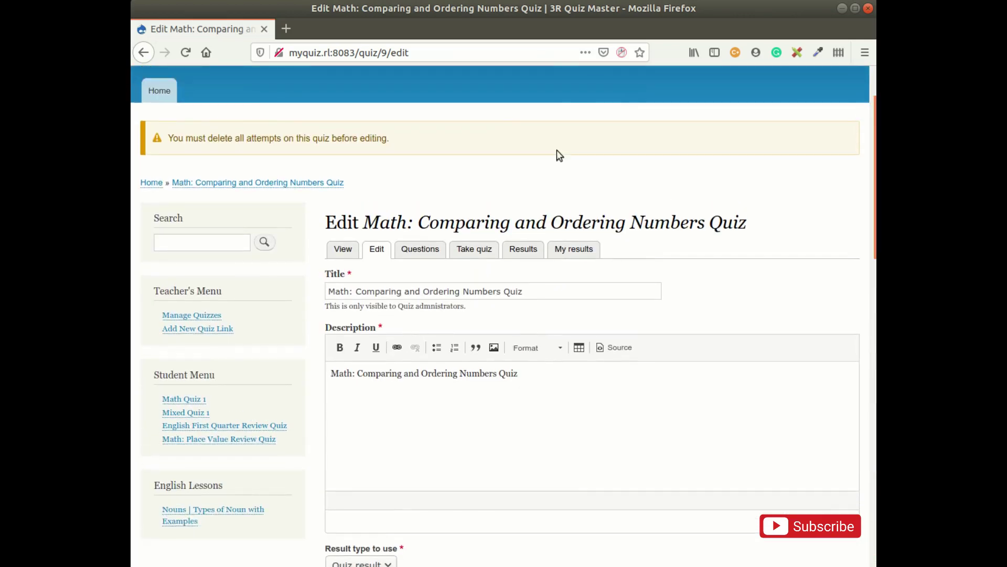
click(177, 329)
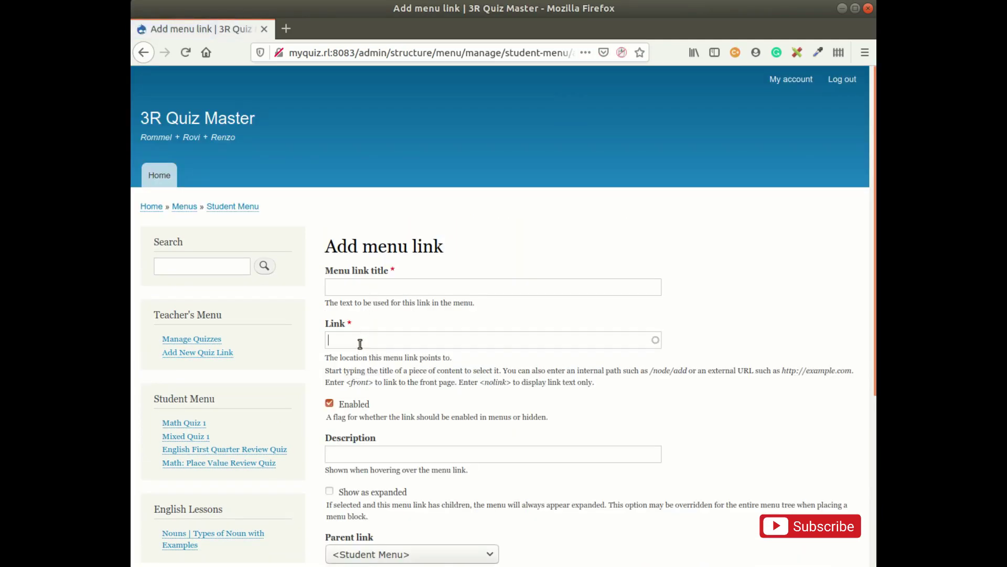
key(ctrl+v)
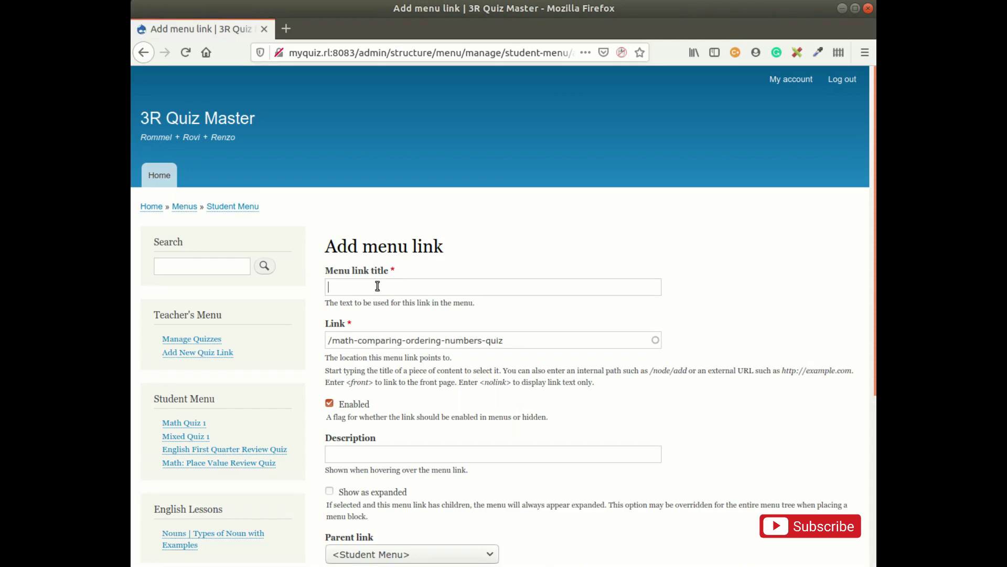
text(M)
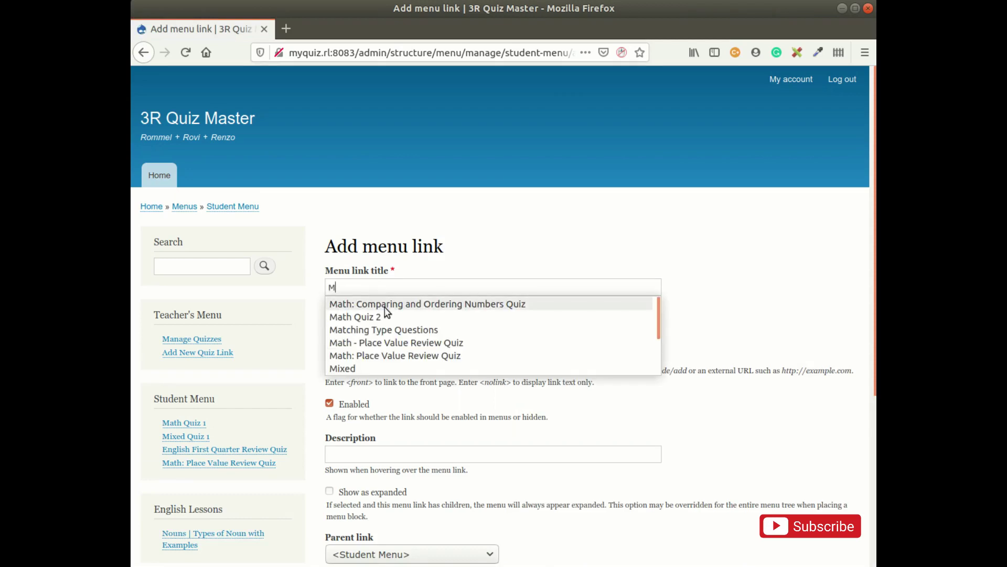
click(387, 304)
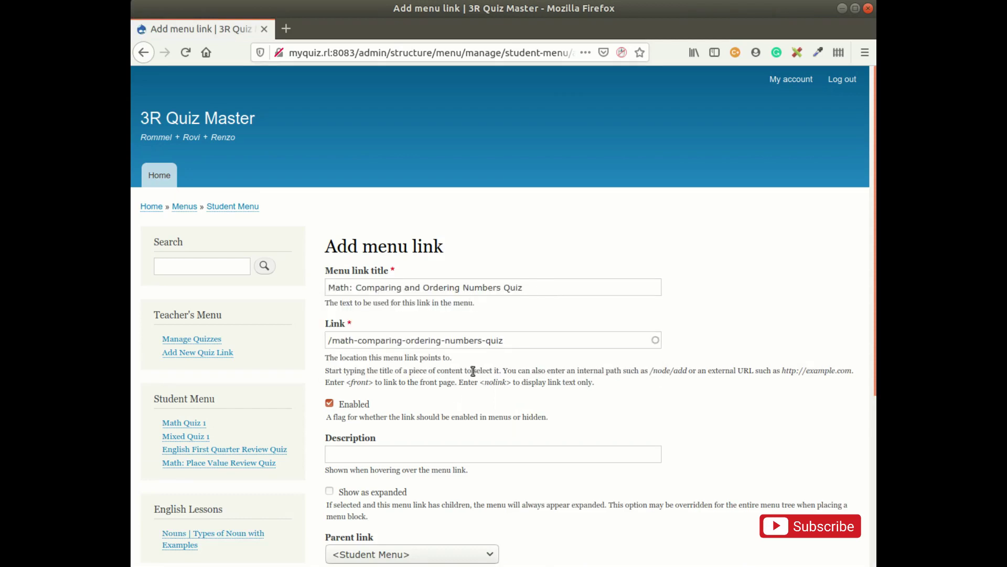
- Copy the menu link title into the description and save the menu link
drag(535, 291, 304, 286)
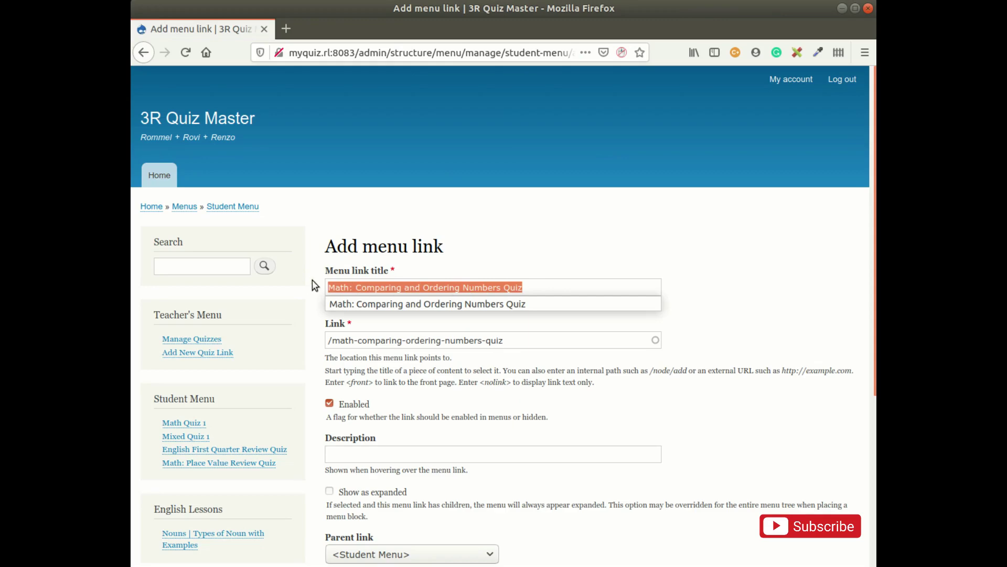
click(376, 453)
key(ctrl+v)
scroll(494, 315, down, 5)
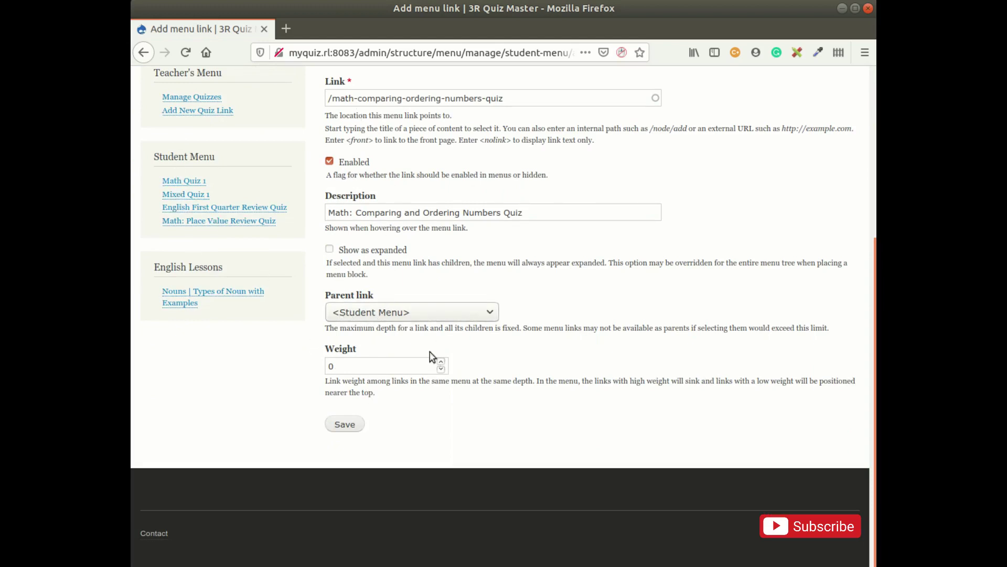
click(346, 425)
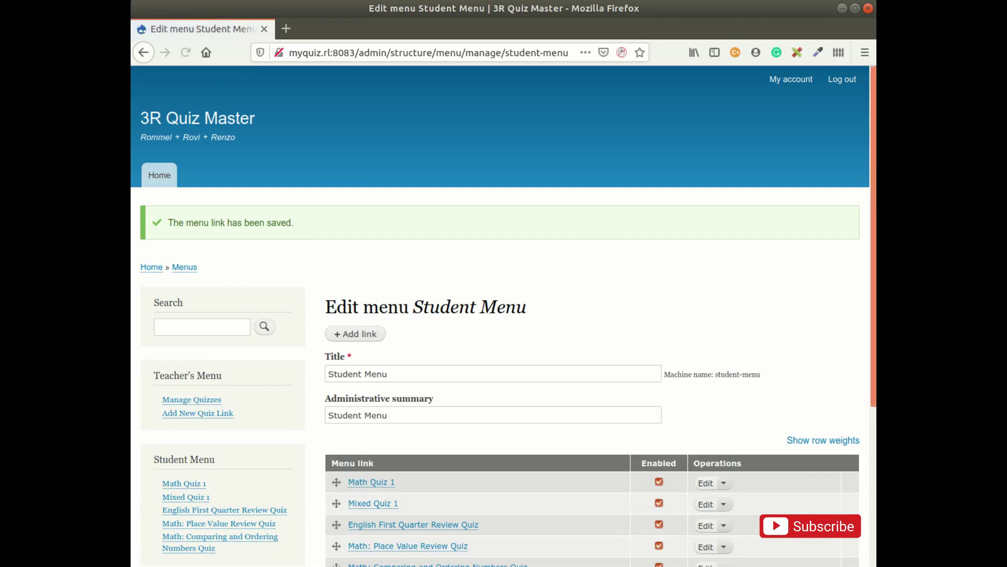
- Move the Math: Comparing and Ordering Numbers Quiz link to the first place in the Student Menu and save the menu
scroll(341, 421, down, 5)
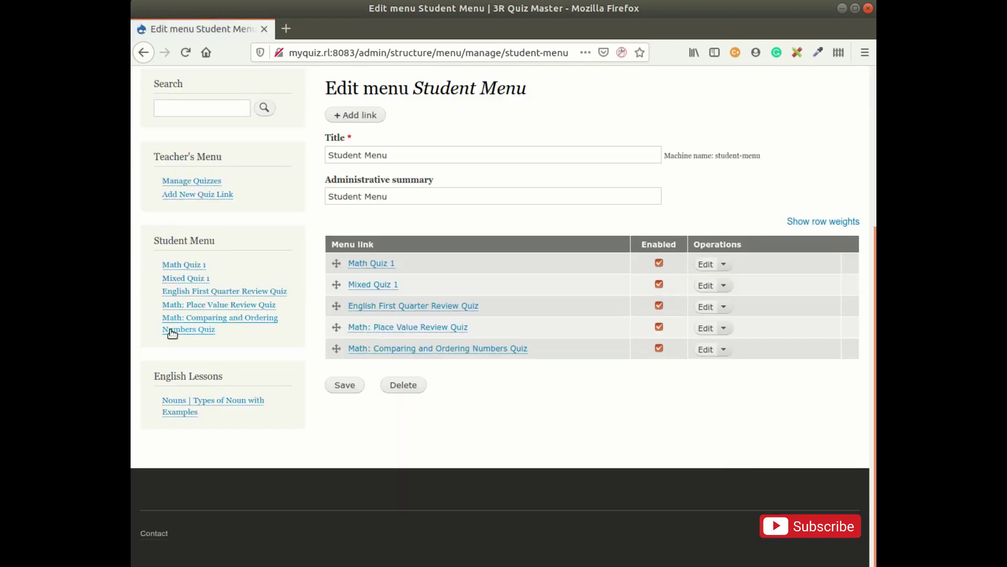
drag(337, 348, 334, 261)
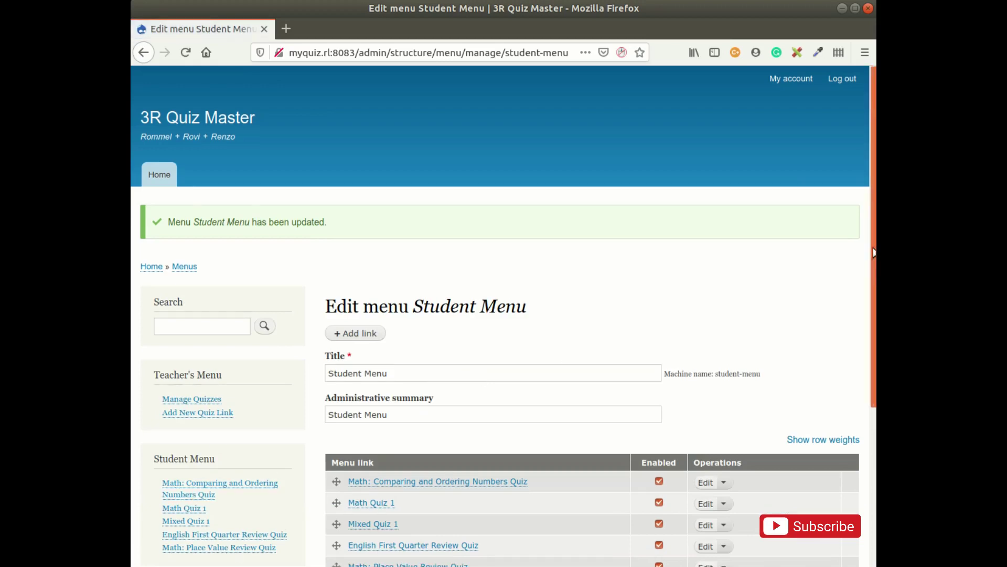
scroll(568, 332, down, 2)
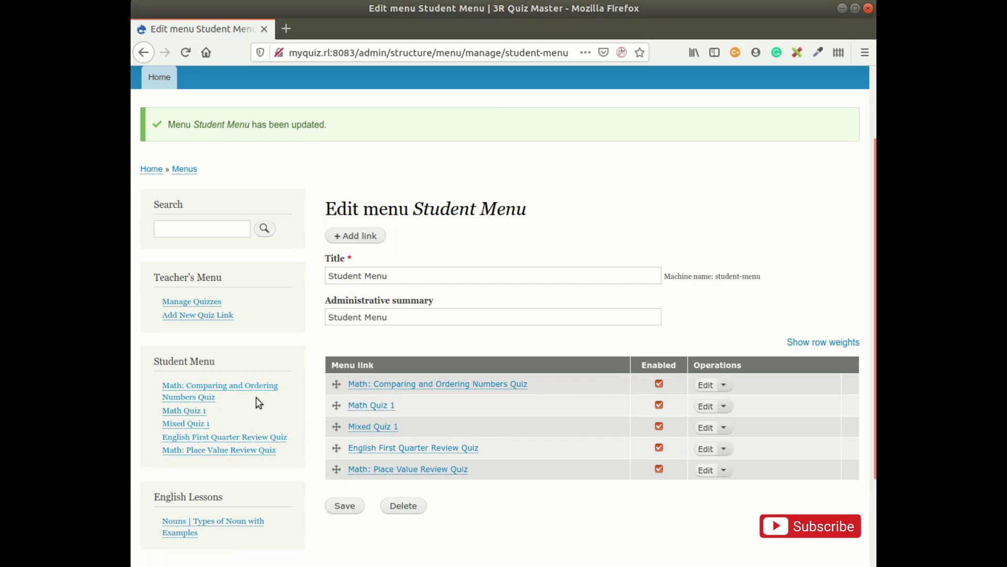
click(347, 507)
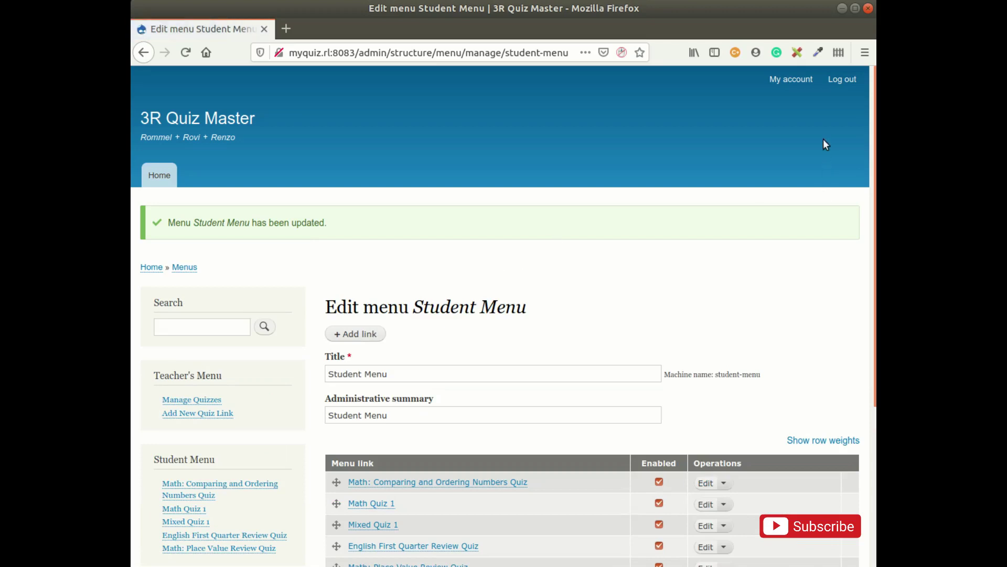
- Log out of the teacher account and log in with the student's saved login
click(844, 80)
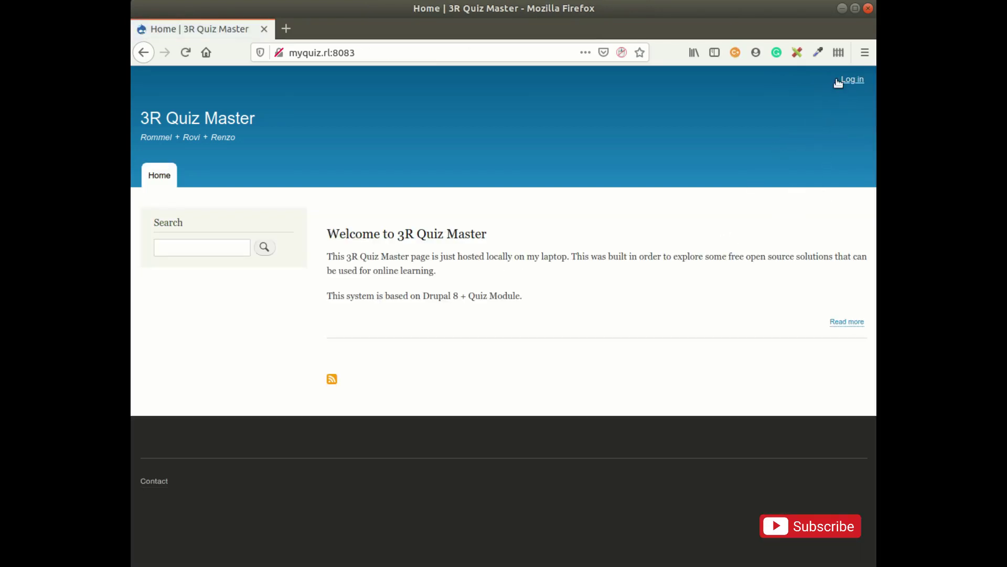
click(850, 80)
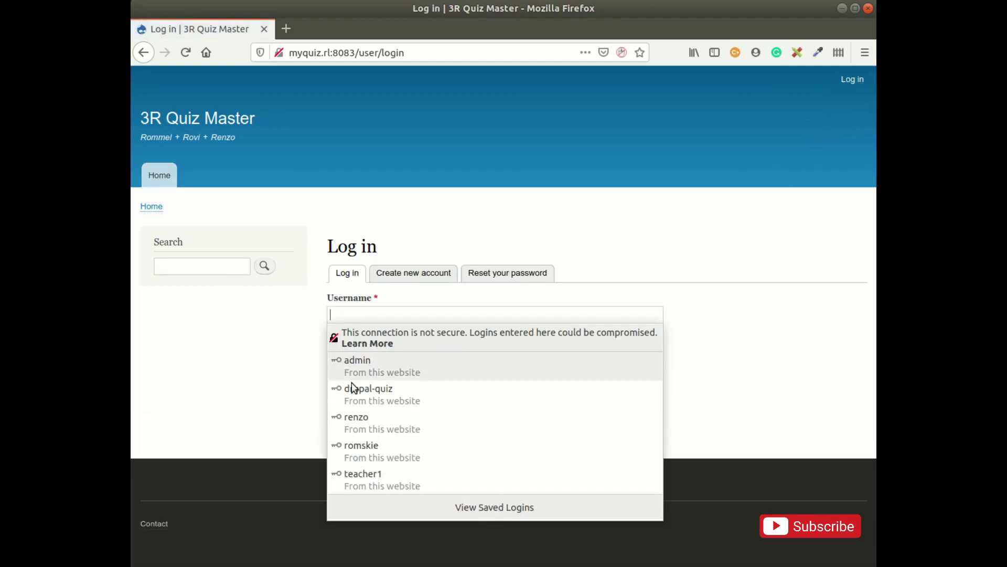
click(349, 422)
click(354, 420)
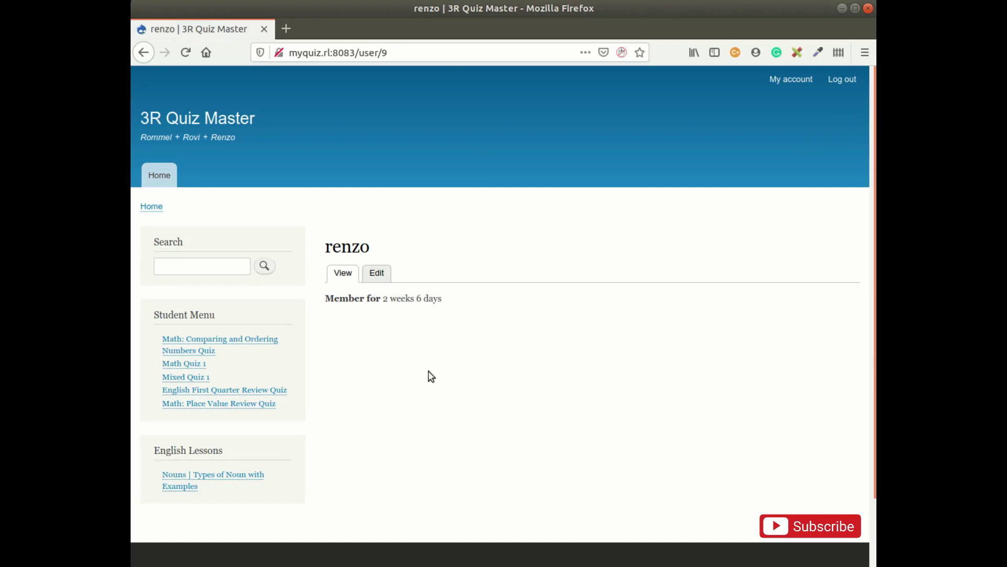
- Open the Math: Comparing and Ordering Numbers Quiz from the Student Menu and start it
click(208, 342)
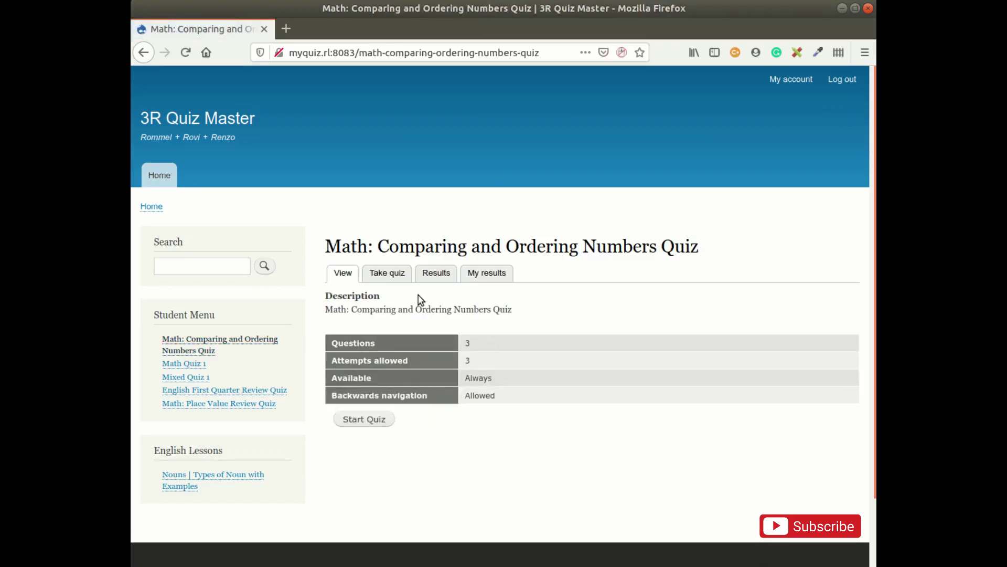
click(358, 418)
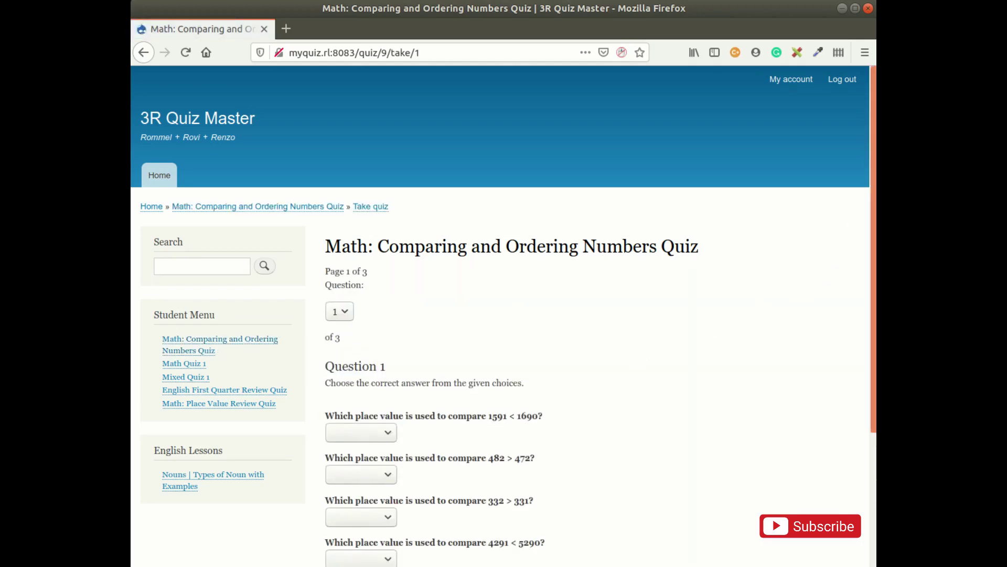
- Try to jump directly to question 3 of the quiz, and return to question 1
scroll(870, 339, down, 5)
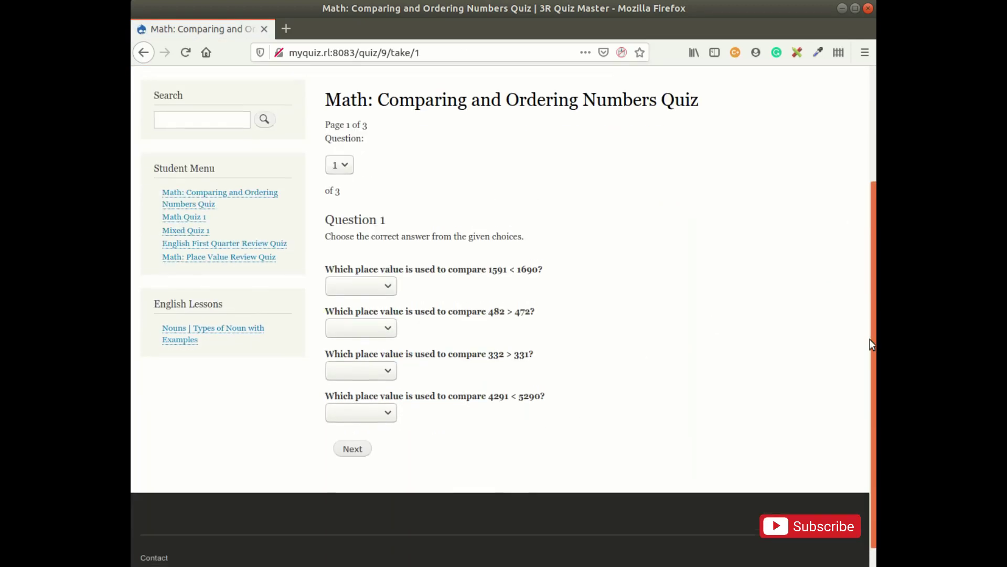
click(351, 163)
click(339, 210)
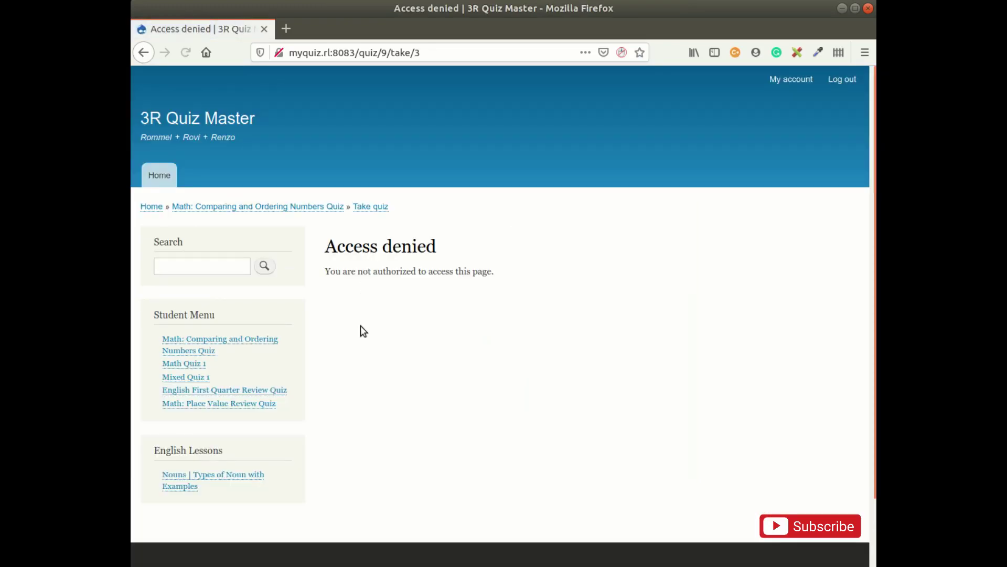
click(144, 53)
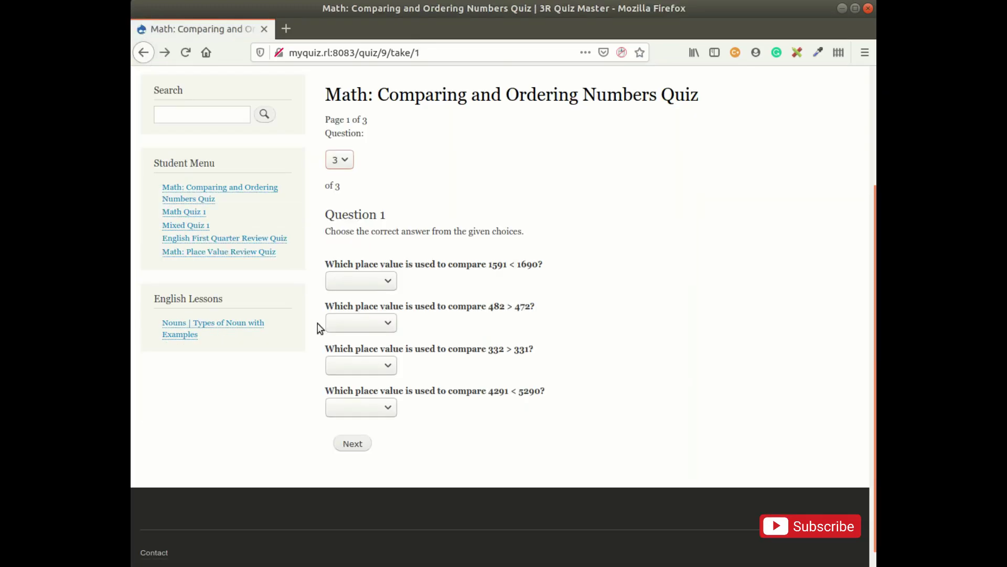
- Match 1591 < 1690 to Hundreds, 482 > 472 to Tens, 332 > 331 to Ones and 4291 < 5290 to Thousands
click(387, 284)
click(345, 347)
click(382, 322)
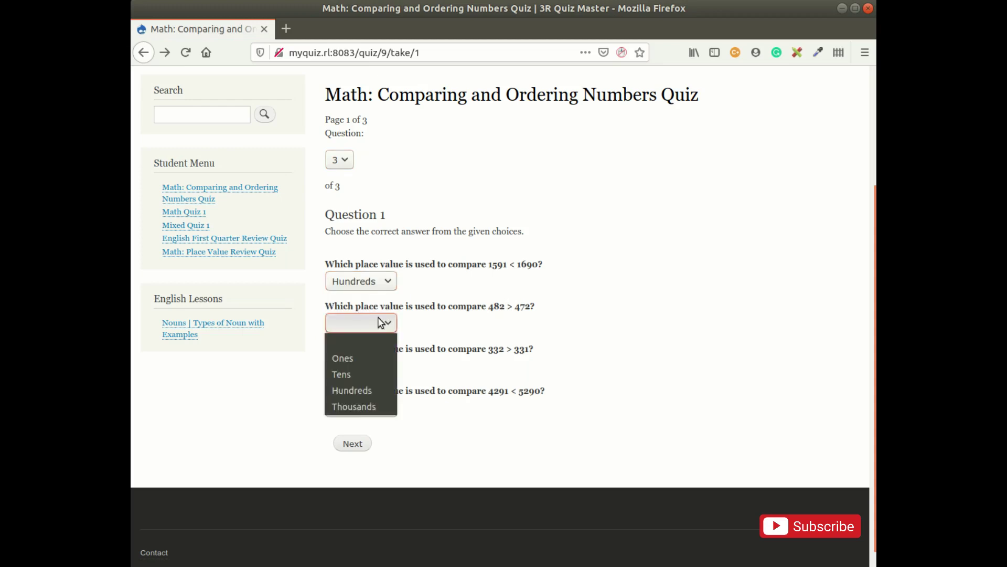
click(361, 374)
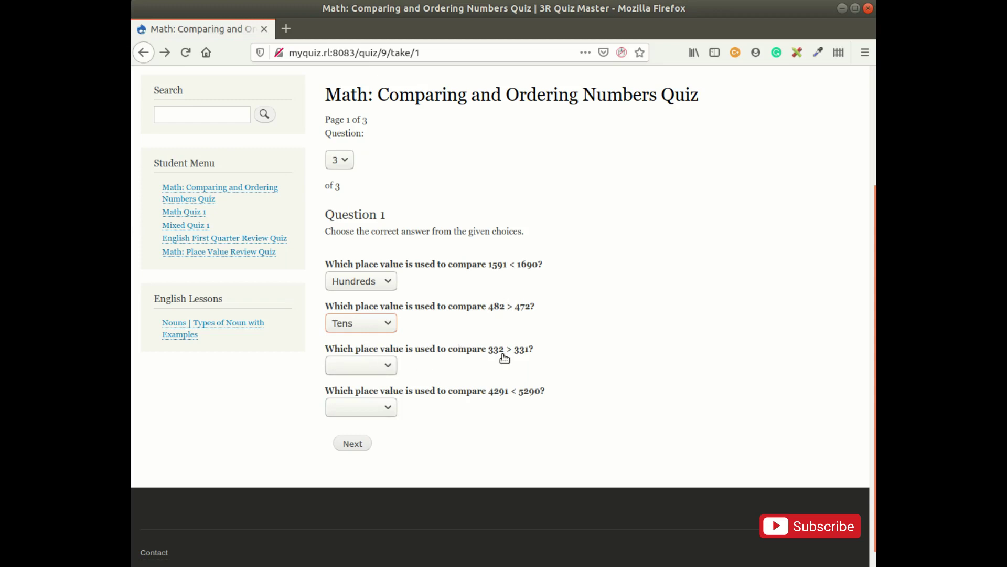
click(388, 365)
click(355, 398)
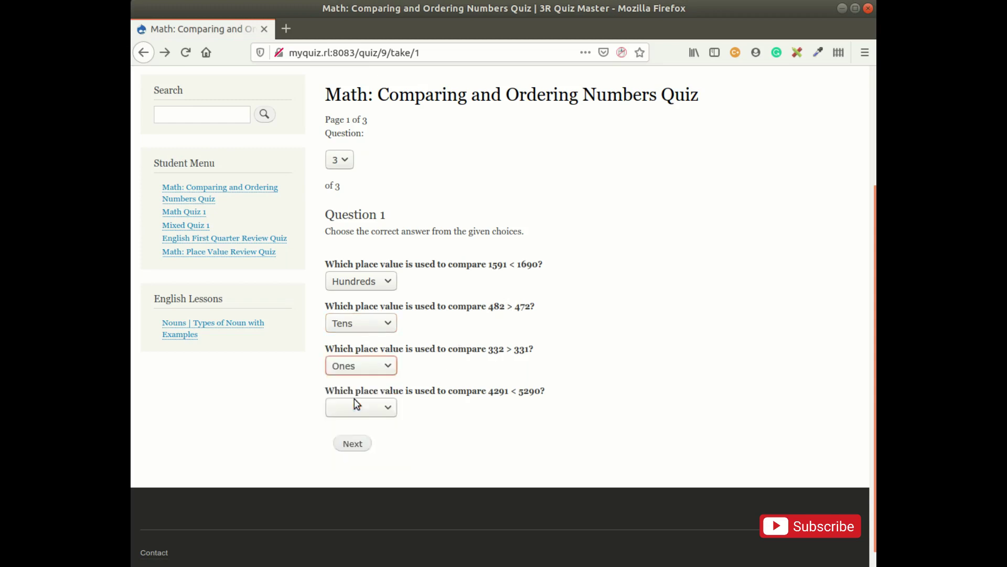
click(384, 408)
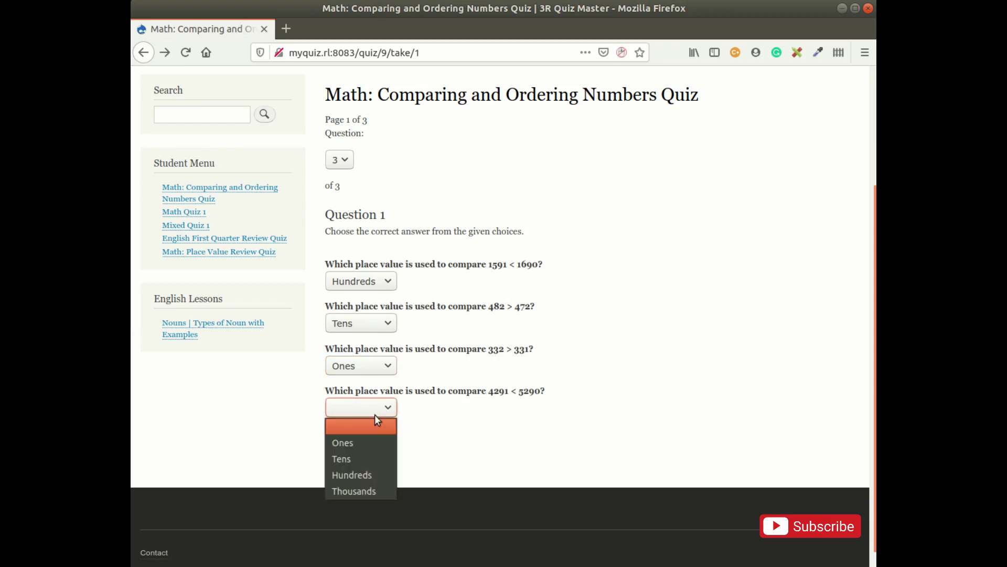
click(368, 491)
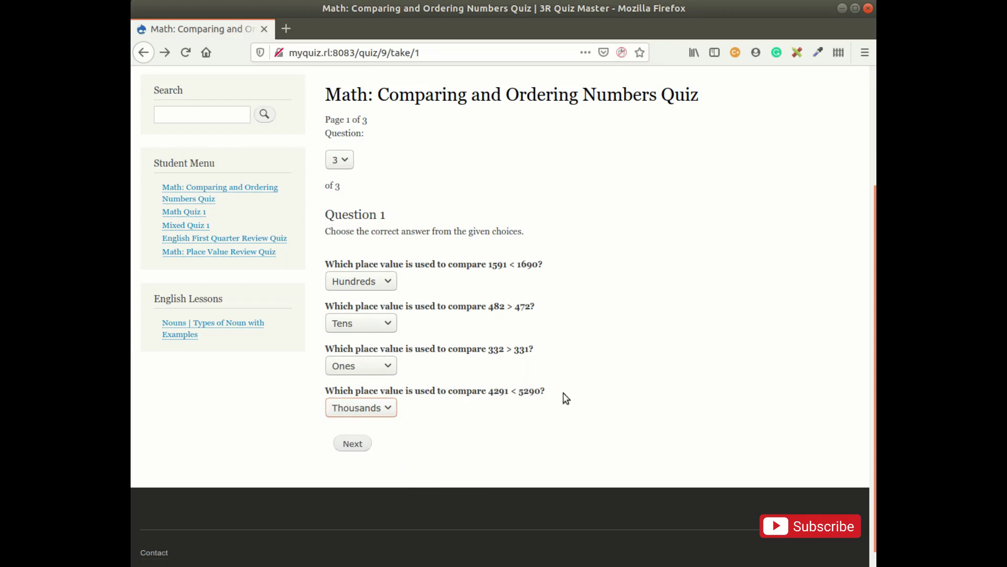
- Submit the matching answers for question 1 and continue to question 2
click(356, 445)
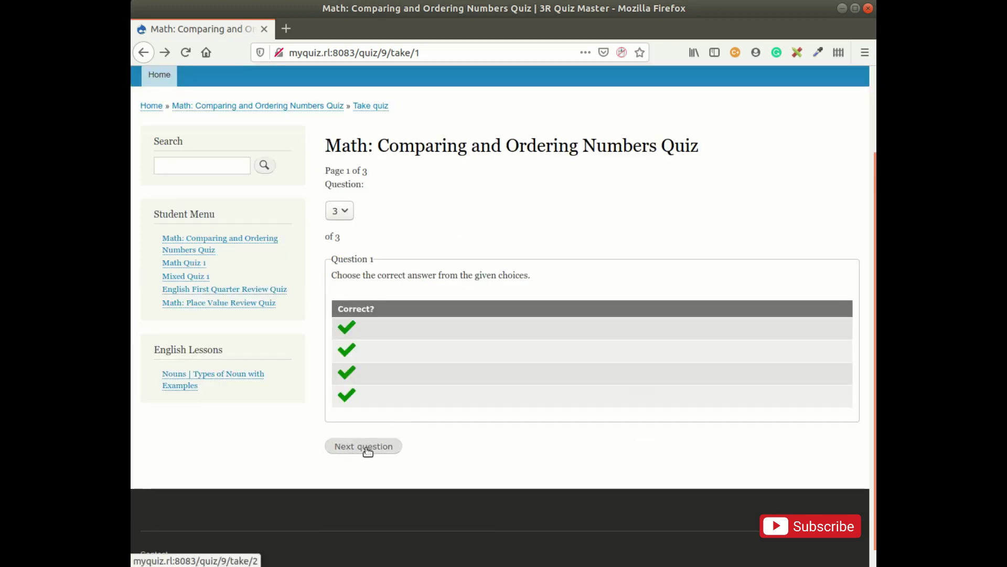
click(396, 451)
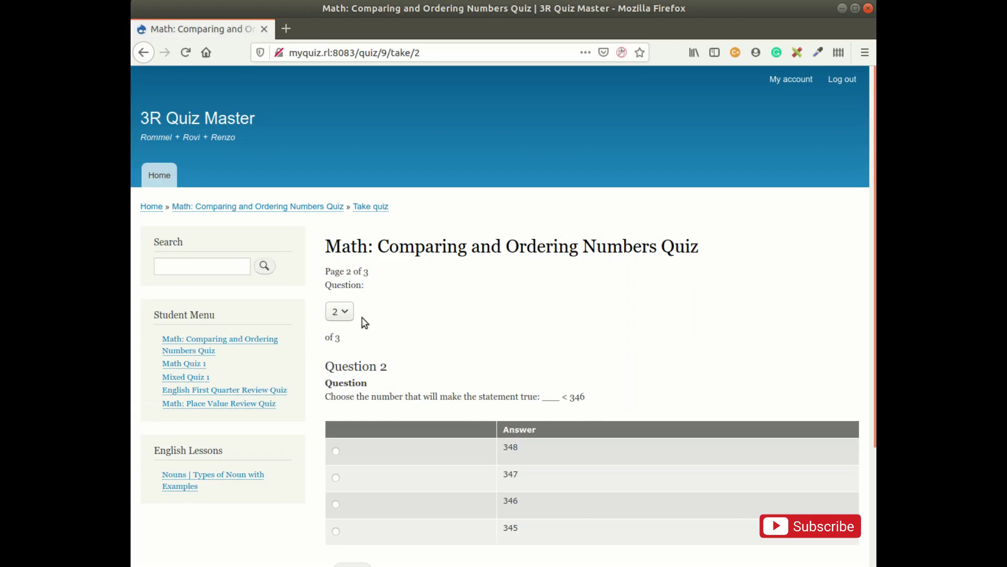
- Try to jump back to question 1 of the quiz, and return to question 2
click(345, 312)
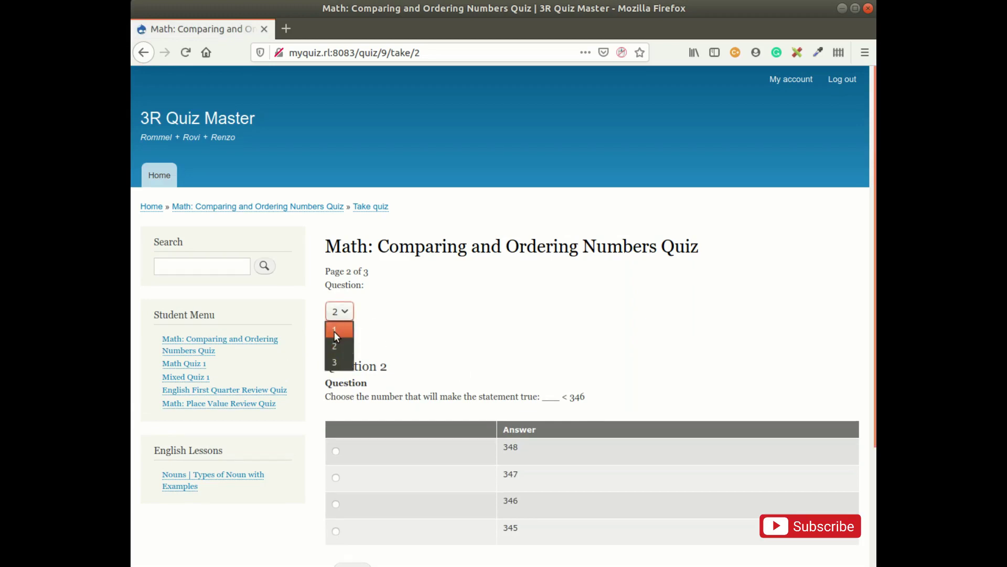
click(335, 331)
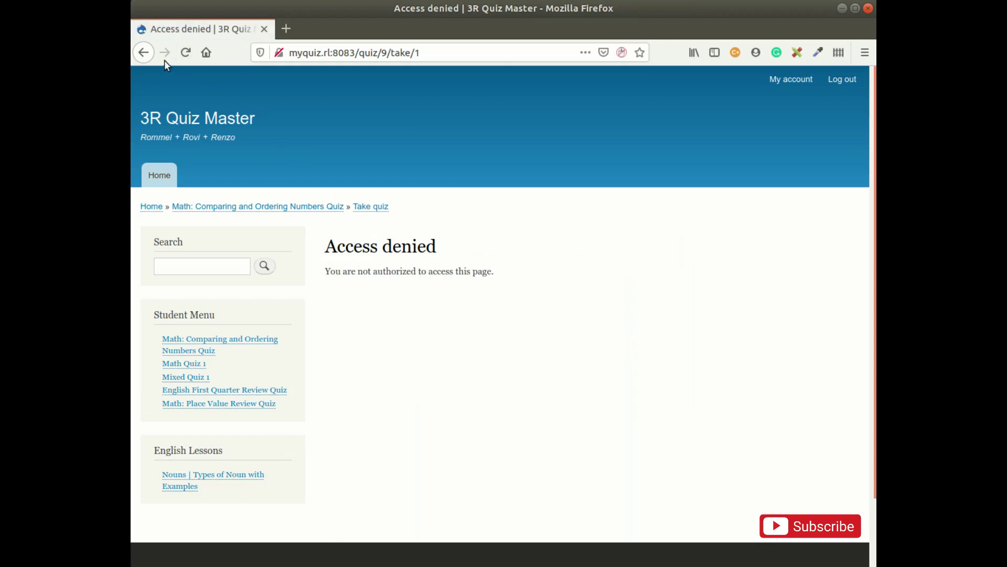
click(145, 53)
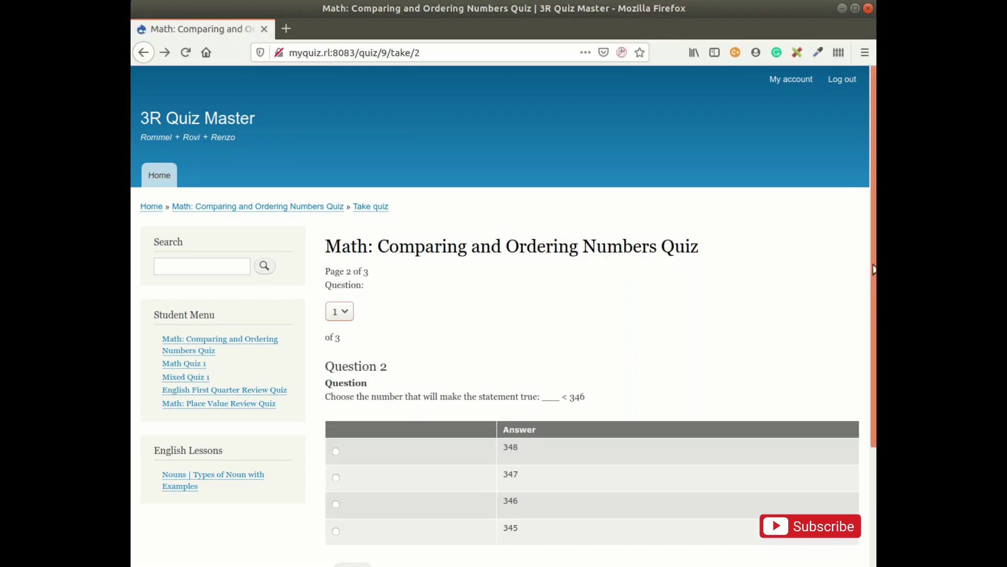
- Answer question 2 (___ < 346) with 346, submit it and continue to question 3
scroll(871, 270, down, 3)
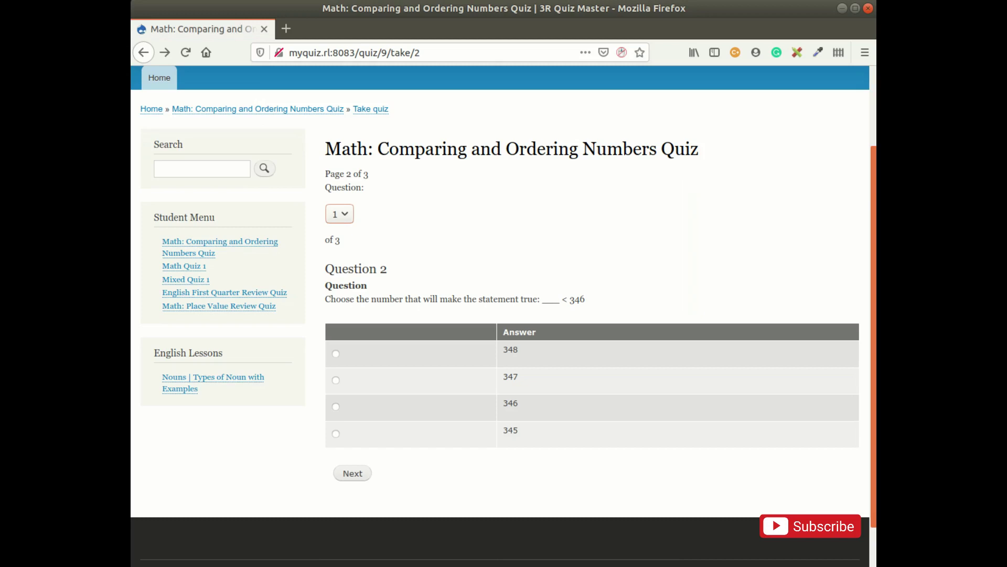
drag(341, 268, 397, 268)
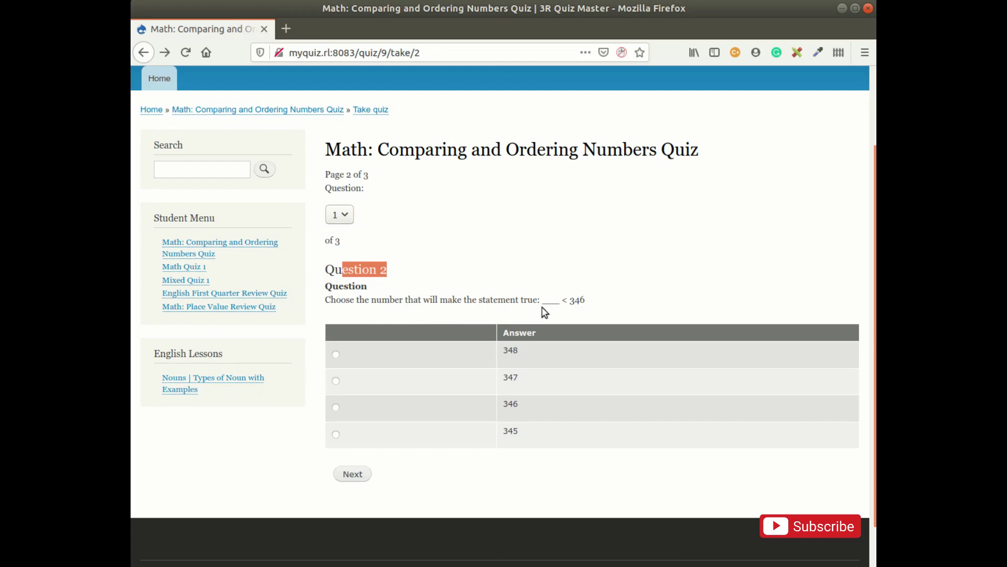
drag(541, 300, 564, 300)
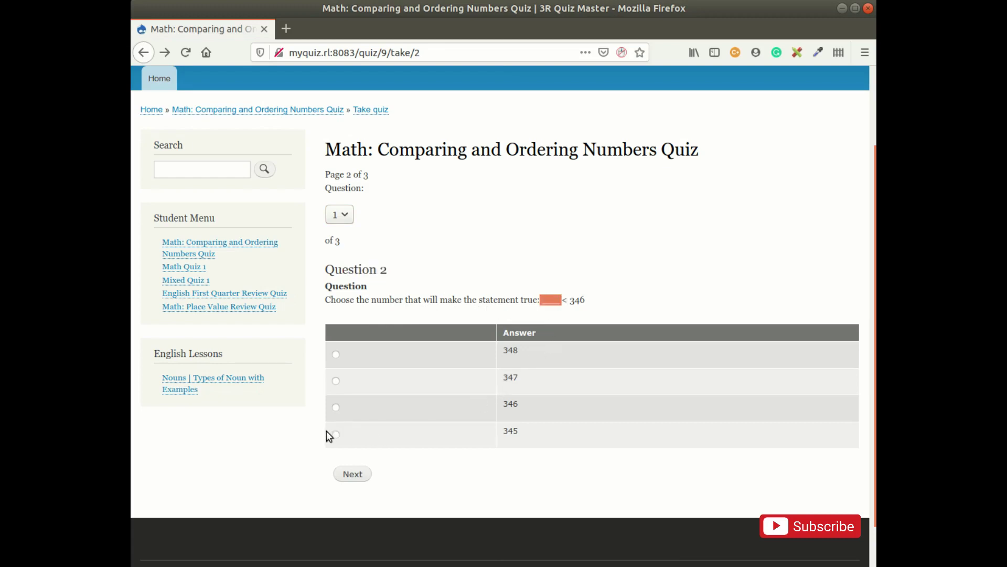
click(336, 408)
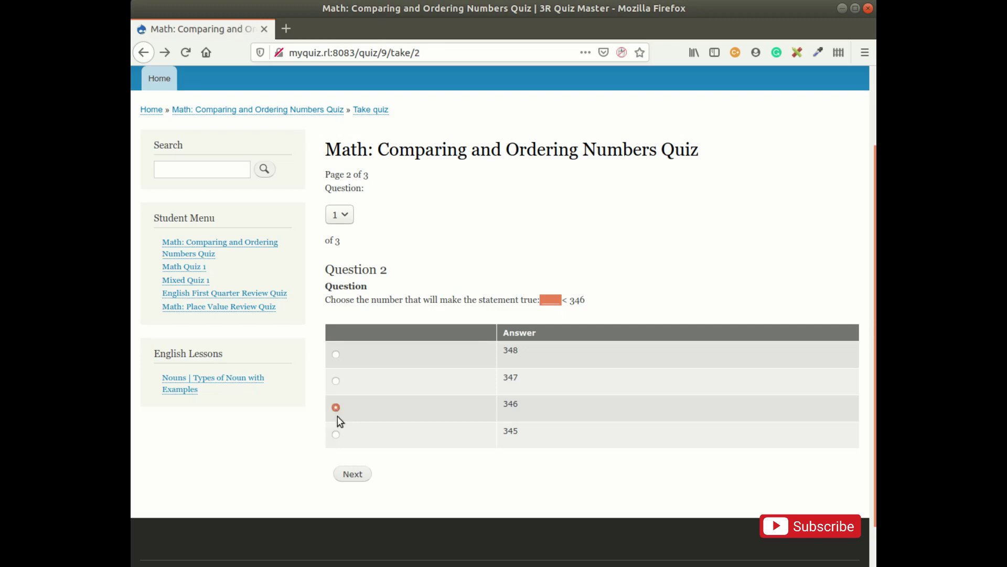
click(354, 474)
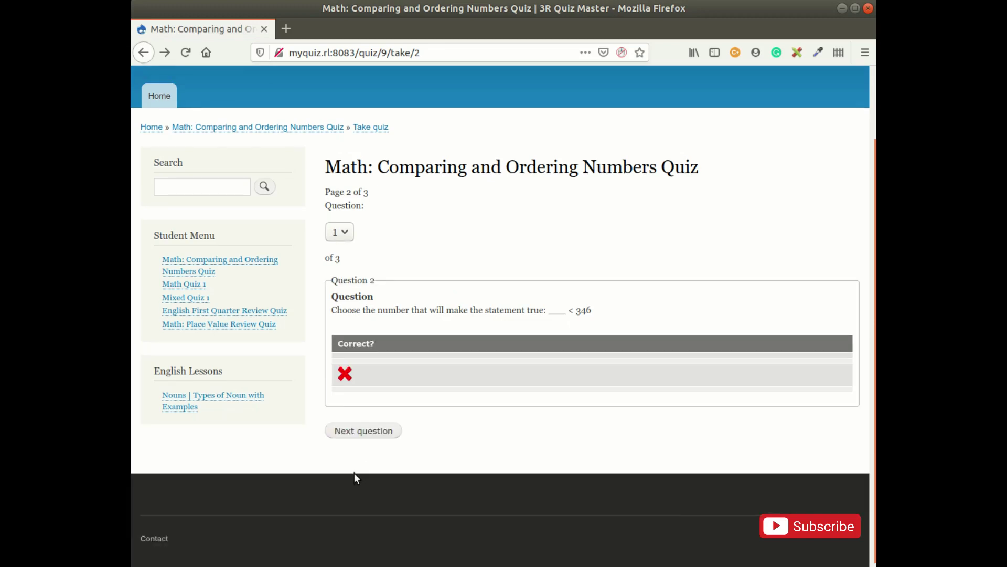
click(367, 431)
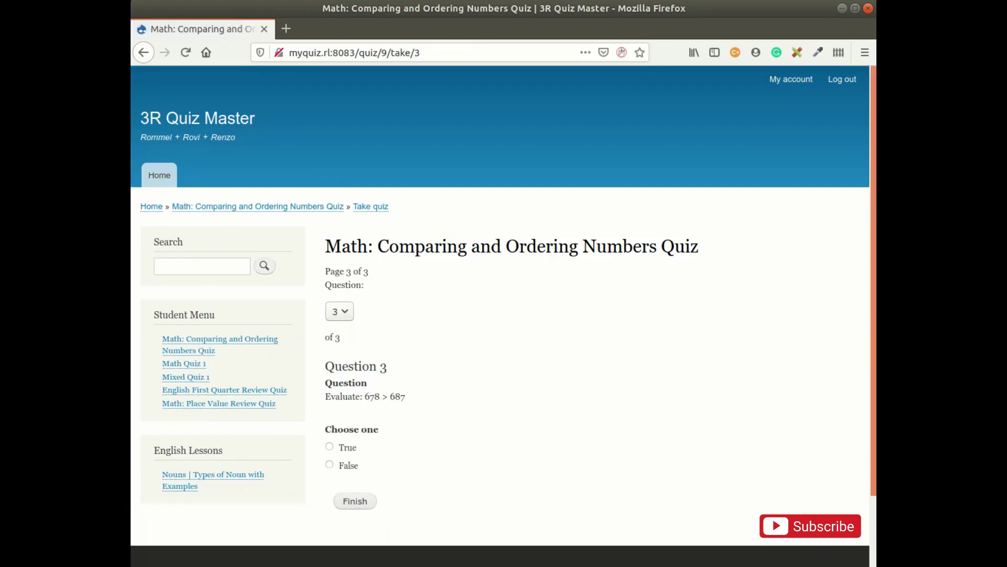
- Answer question 3, which evaluates 678 > 687, with False
scroll(874, 215, down, 3)
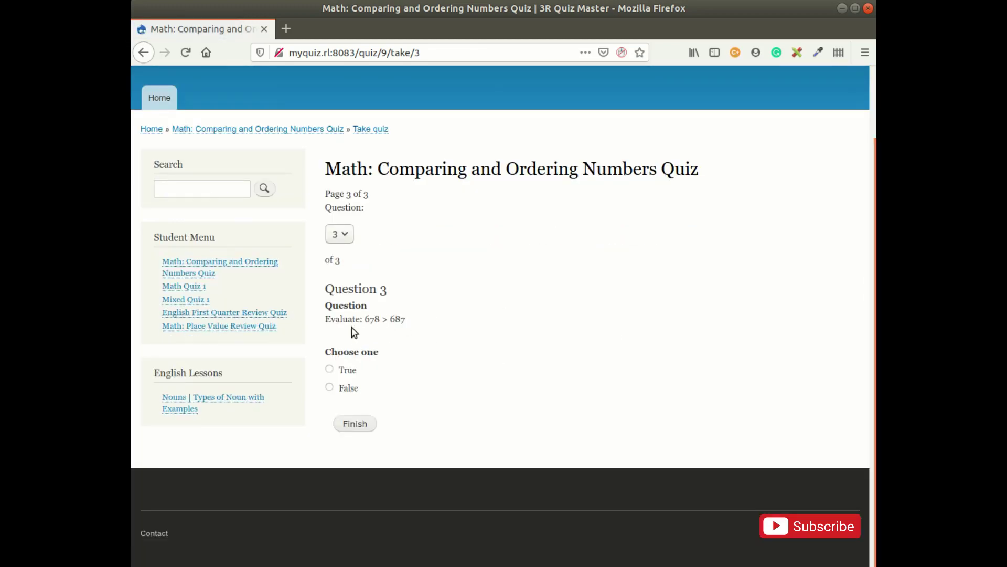
drag(366, 319, 402, 321)
click(329, 388)
- Try to jump from question 3 back to question 2, and return to question 3
click(346, 234)
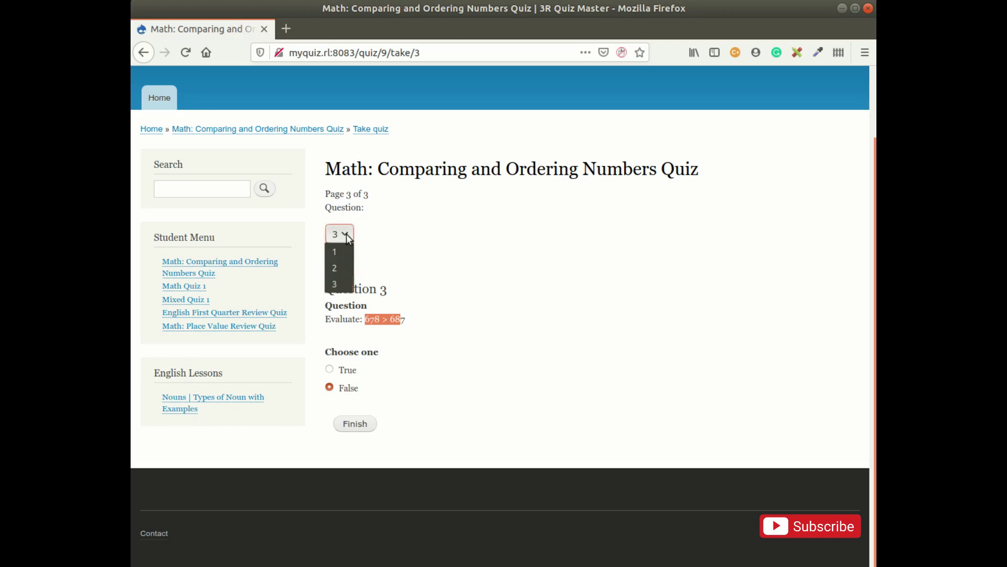
click(341, 265)
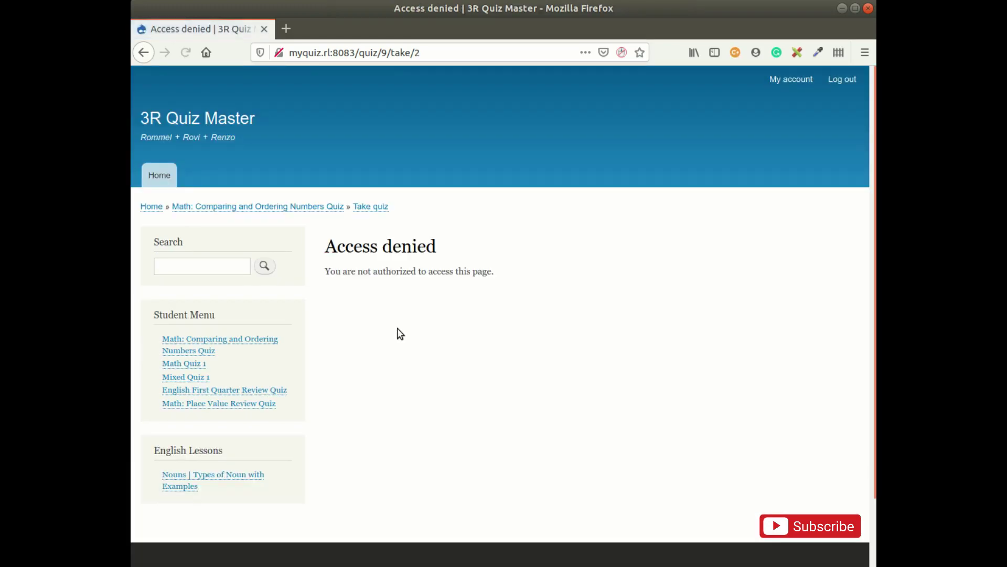
click(151, 53)
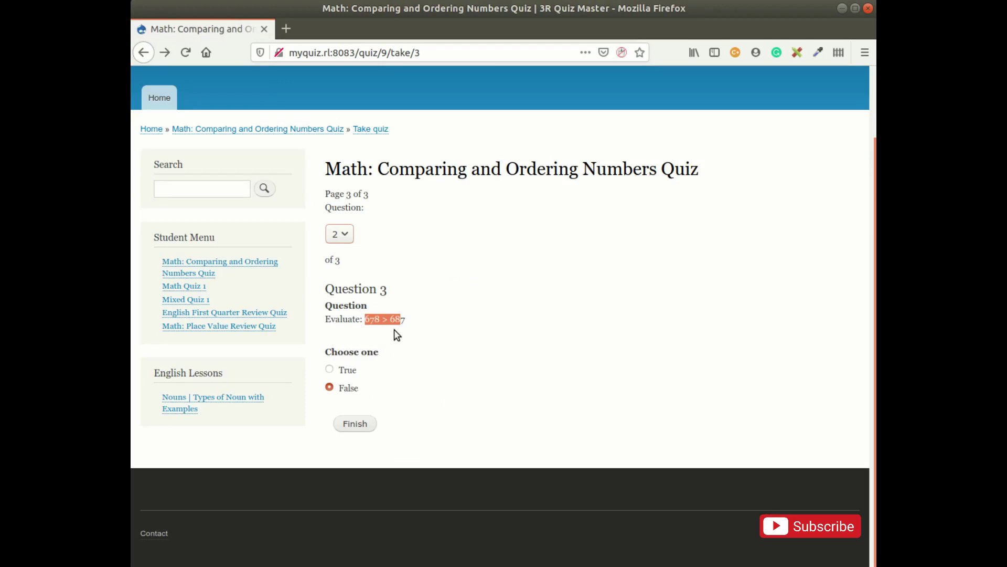
- Finish the quiz and examine the total score and the answer feedback for each question
click(356, 423)
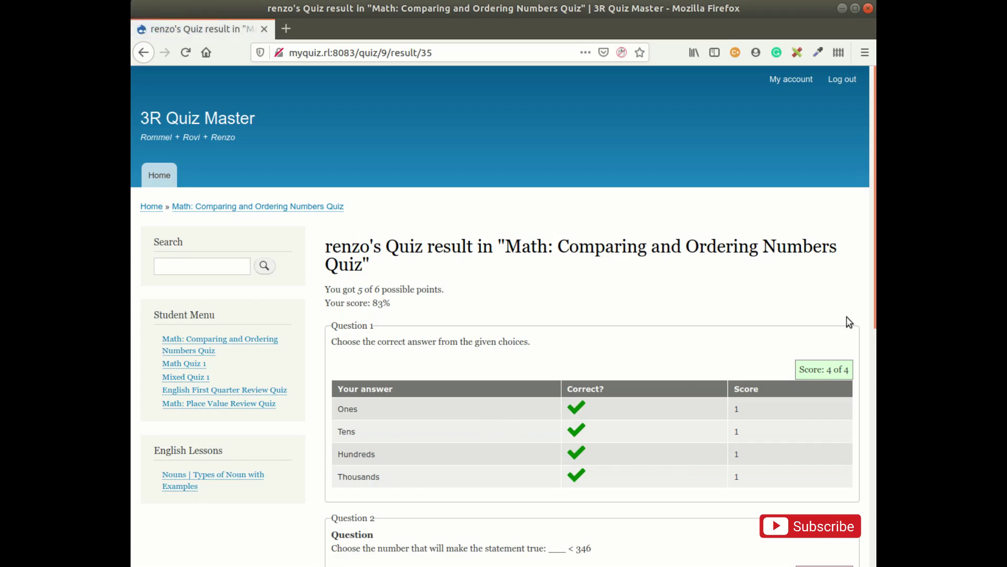
scroll(504, 314, down, 3)
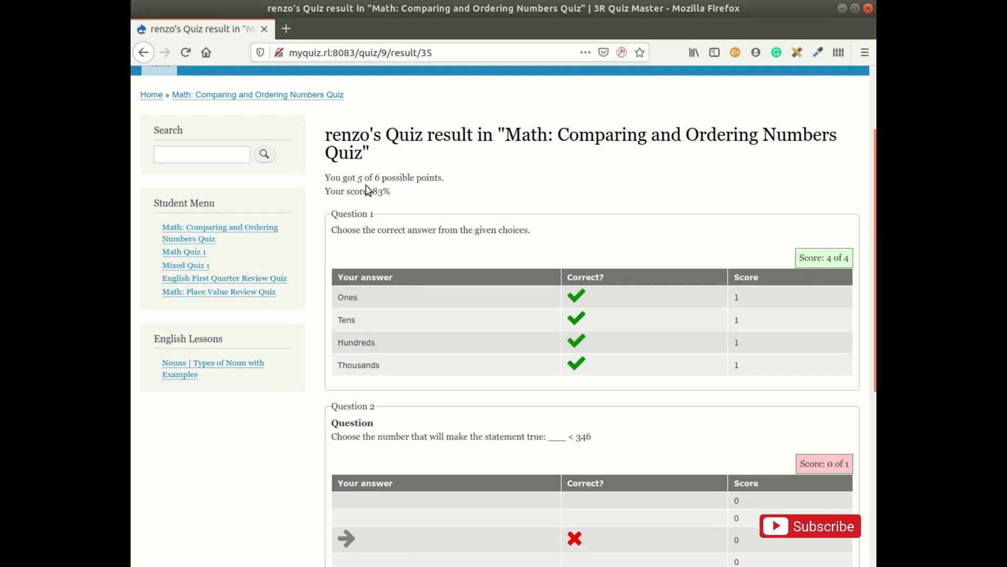
drag(360, 181, 474, 185)
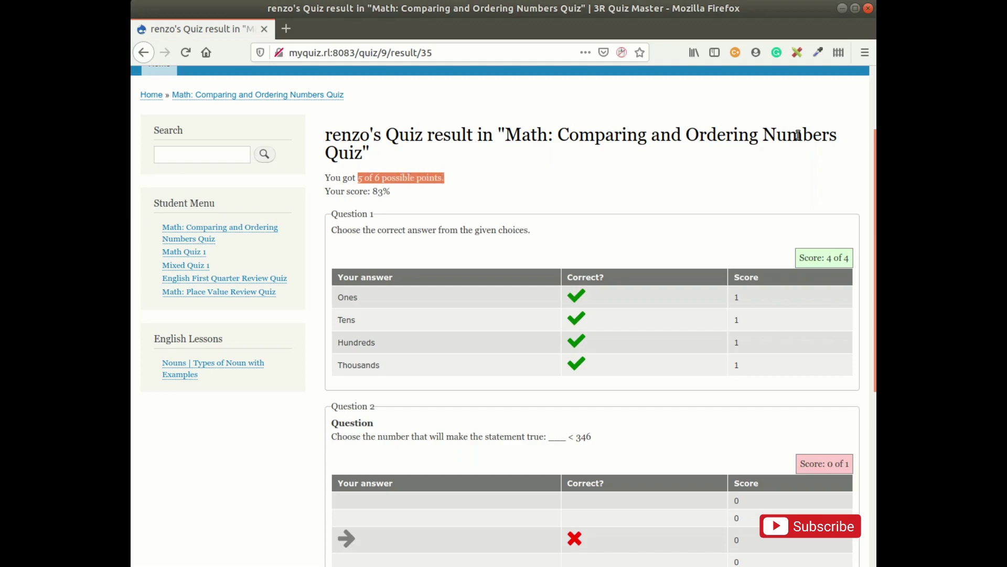
scroll(870, 137, down, 6)
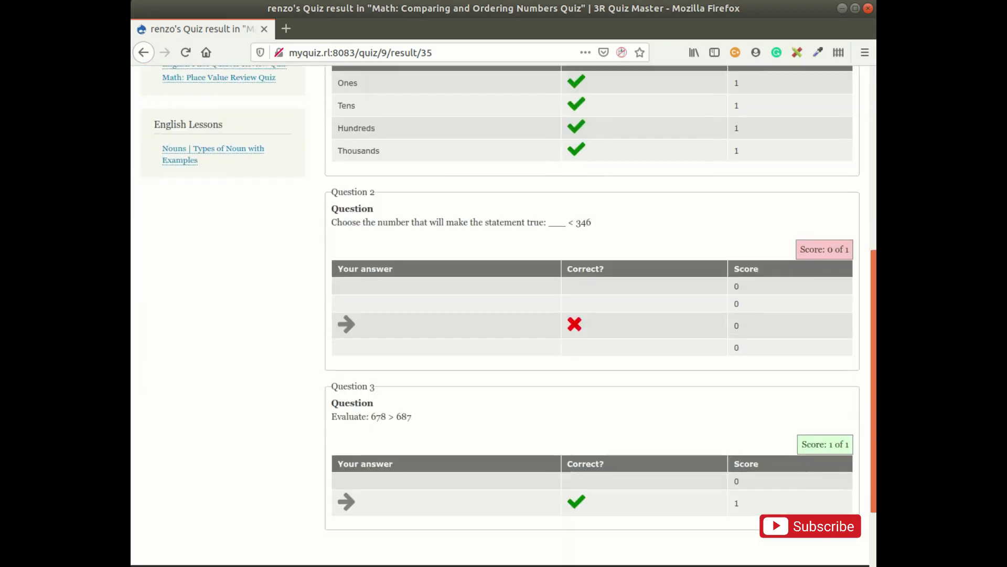
scroll(843, 276, up, 2)
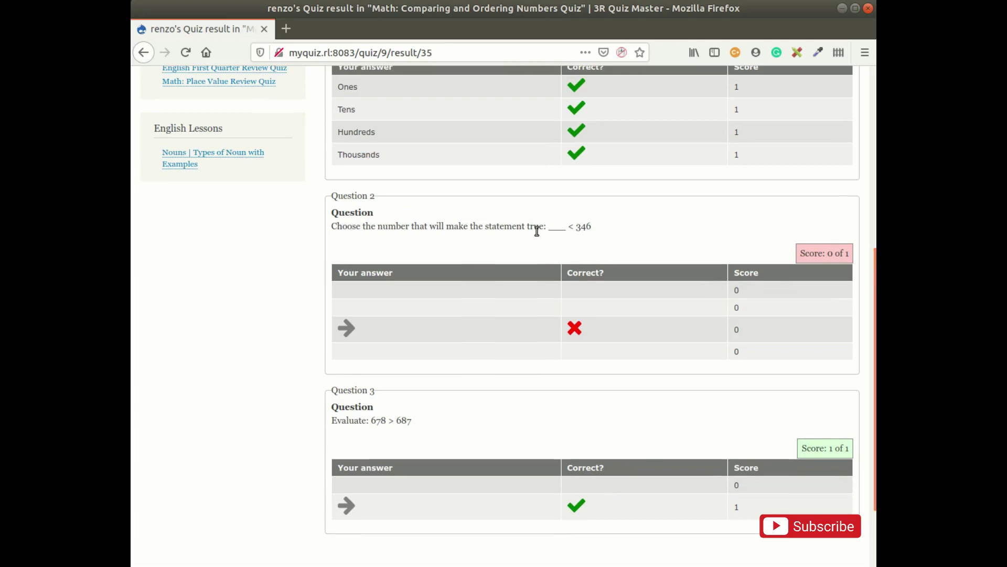
drag(339, 206, 598, 240)
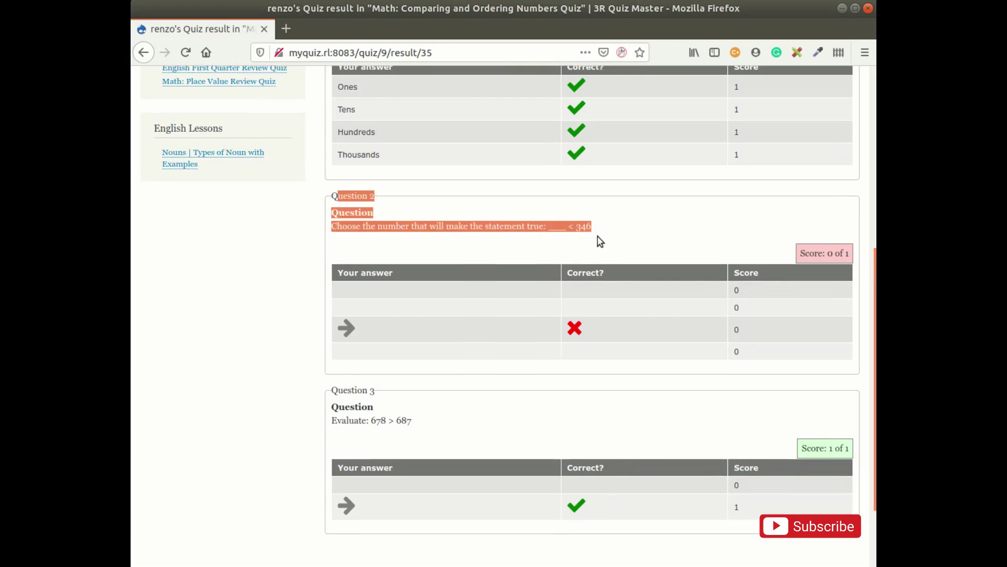
click(602, 272)
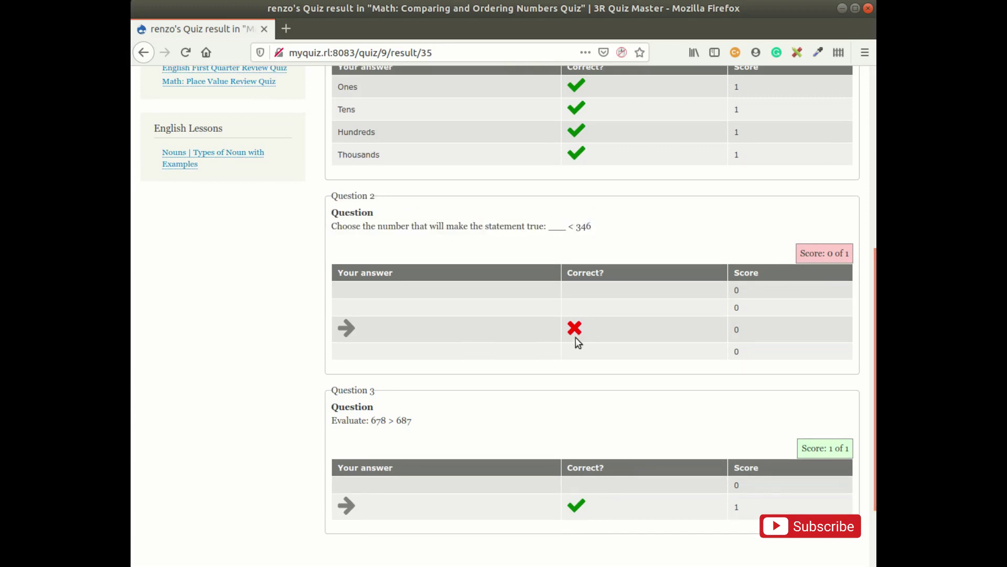
drag(574, 338, 732, 340)
scroll(732, 340, down, 2)
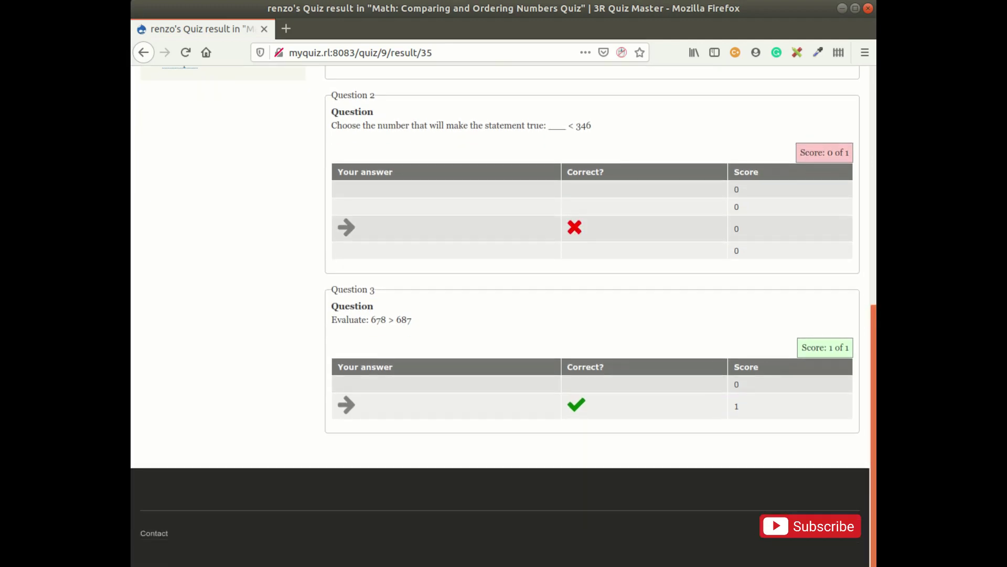
scroll(503, 314, up, 2)
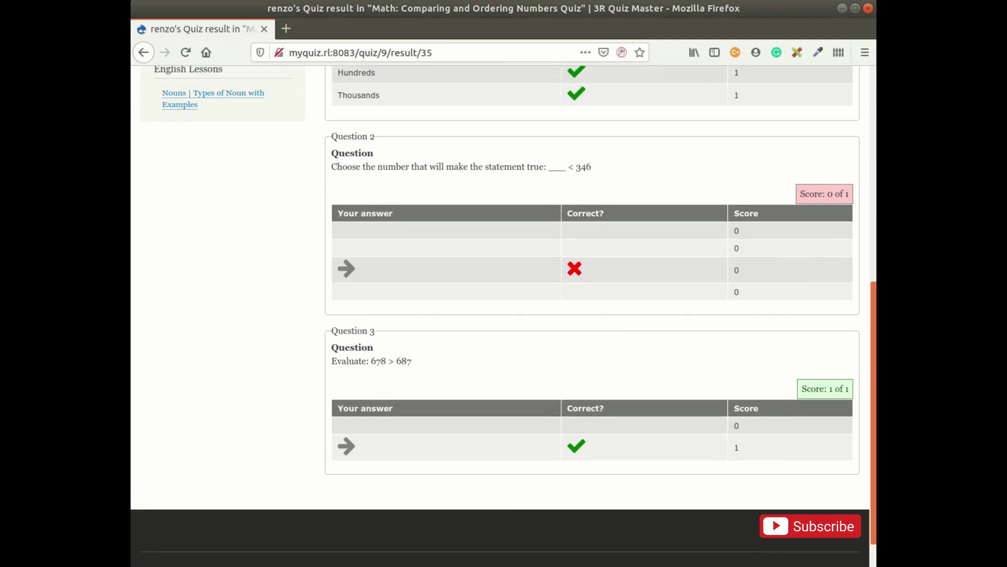
scroll(466, 313, up, 6)
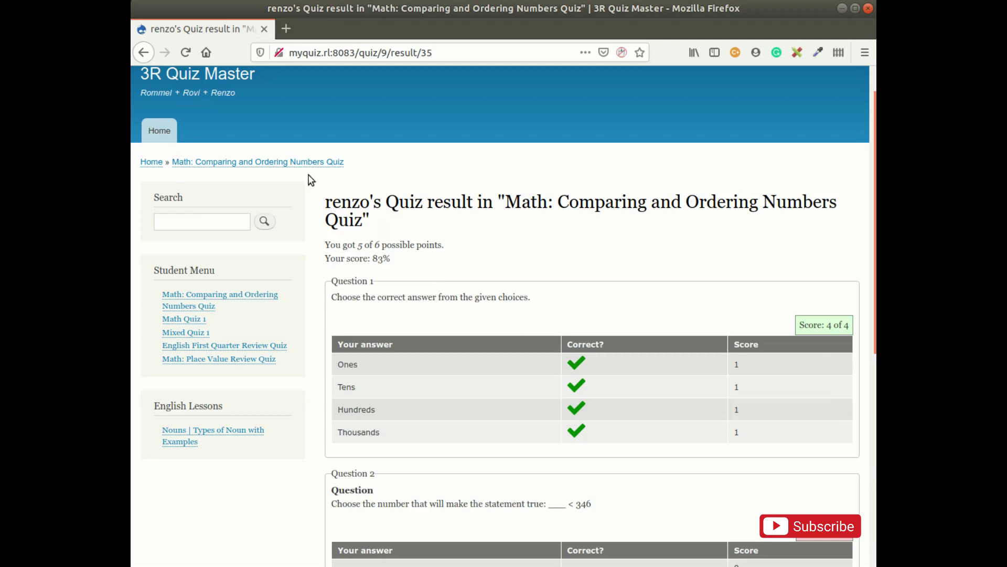
- Open the student's own results for the Math: Comparing and Ordering Numbers Quiz and check the start date, finish date and score
click(204, 300)
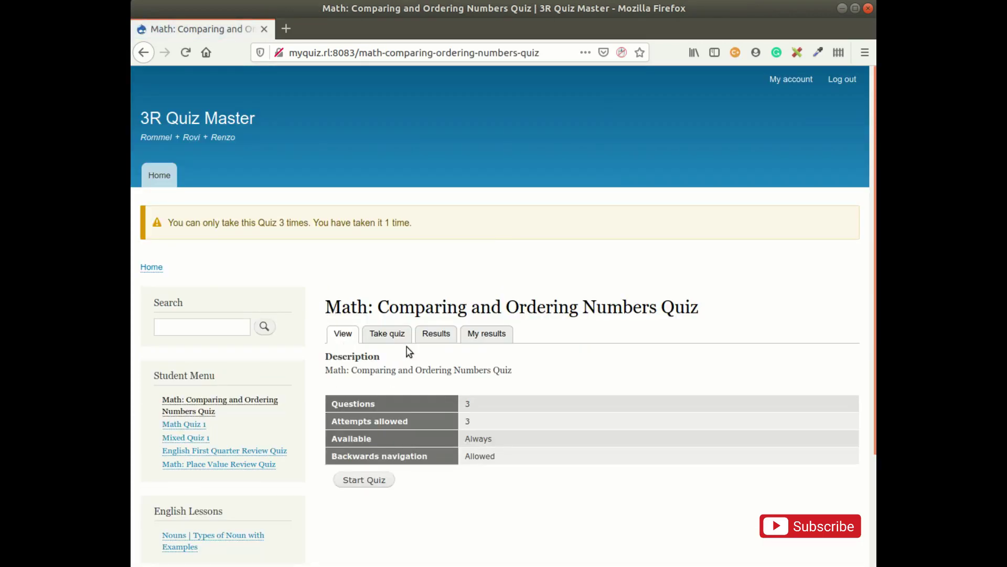
click(483, 339)
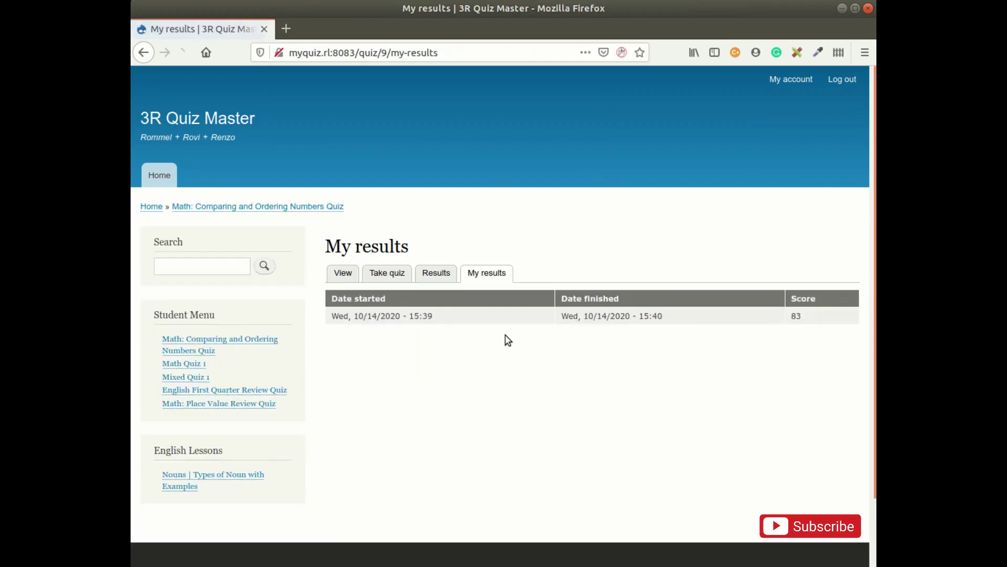
drag(343, 316, 449, 326)
drag(565, 318, 716, 328)
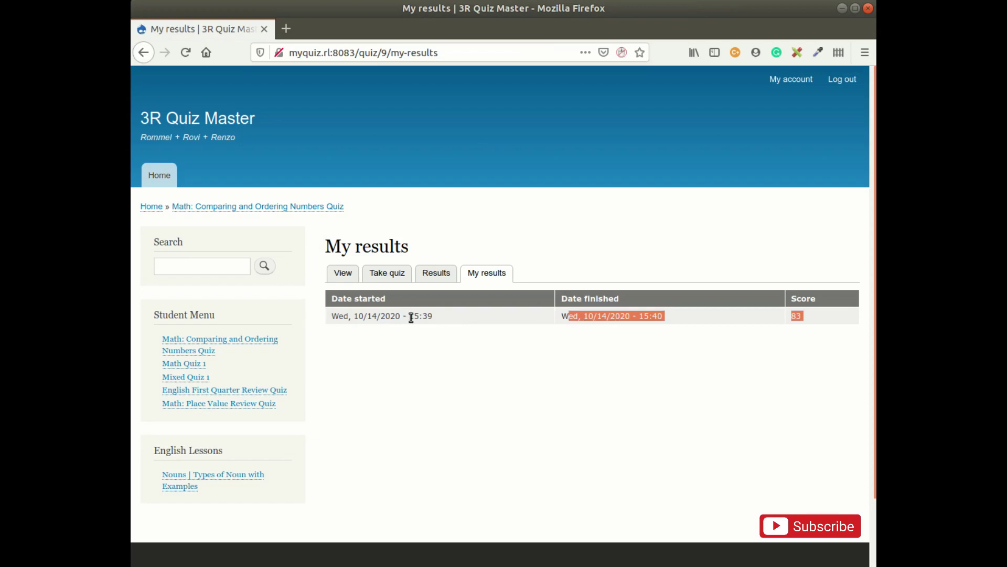
drag(411, 317, 470, 322)
click(644, 323)
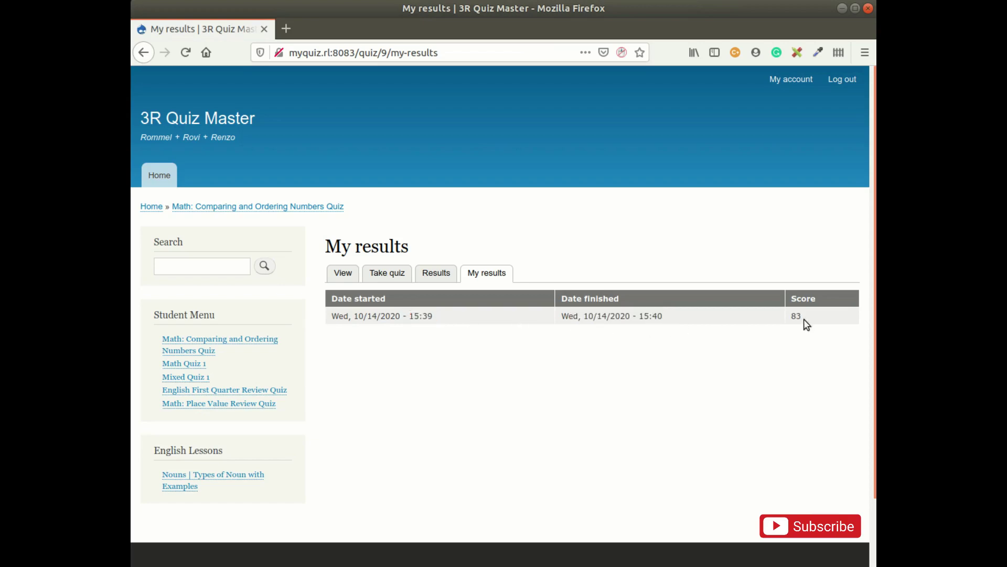
- Try to view the quiz's general Results page as a student, and return to the quiz overview
click(435, 274)
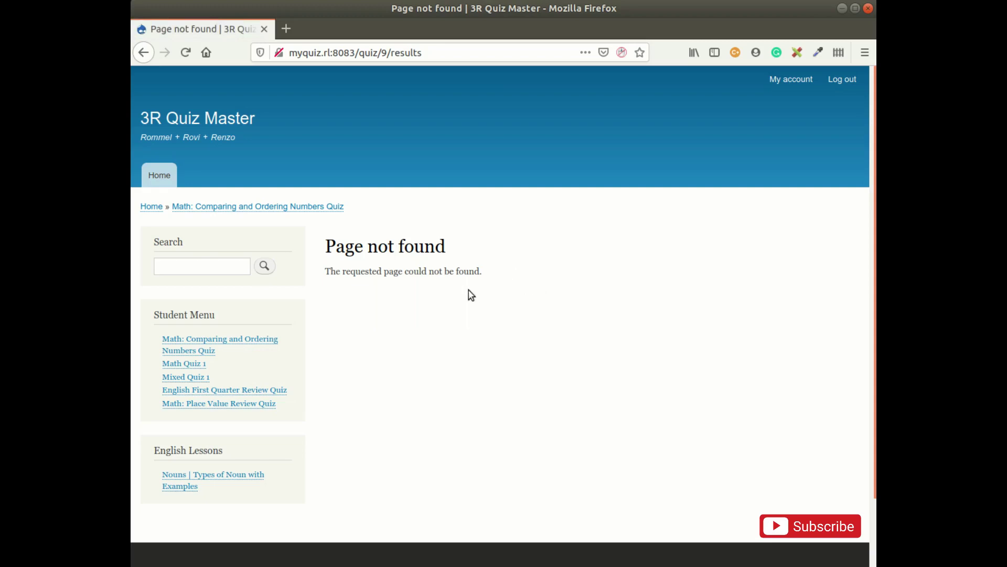
click(216, 341)
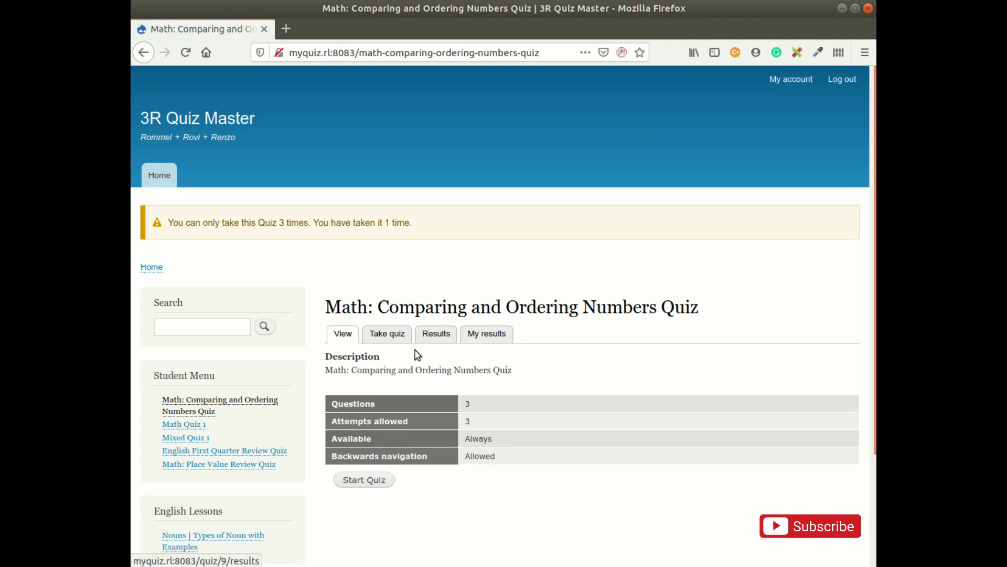
- Log out of the student account and log in with the teacher's saved login
click(842, 81)
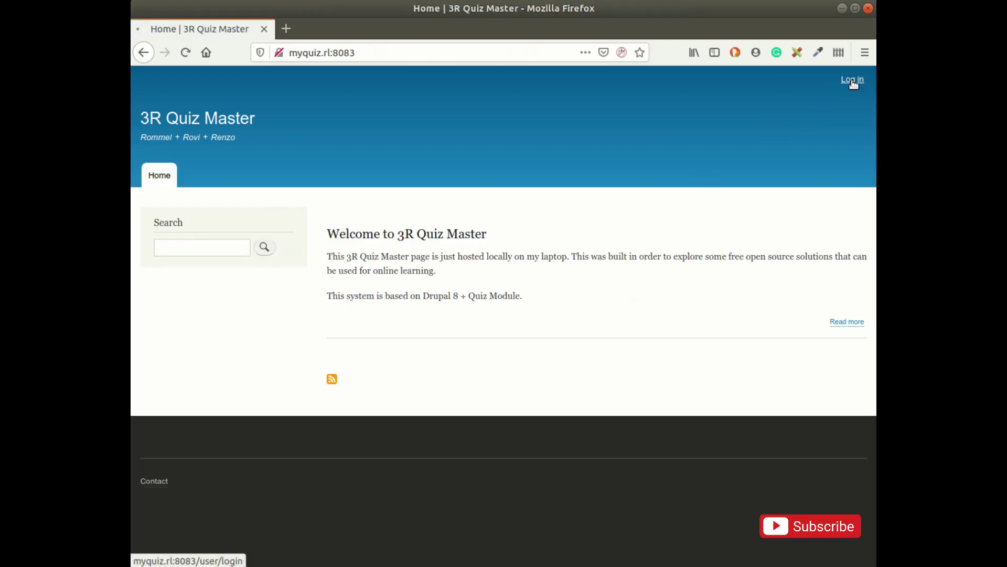
click(852, 81)
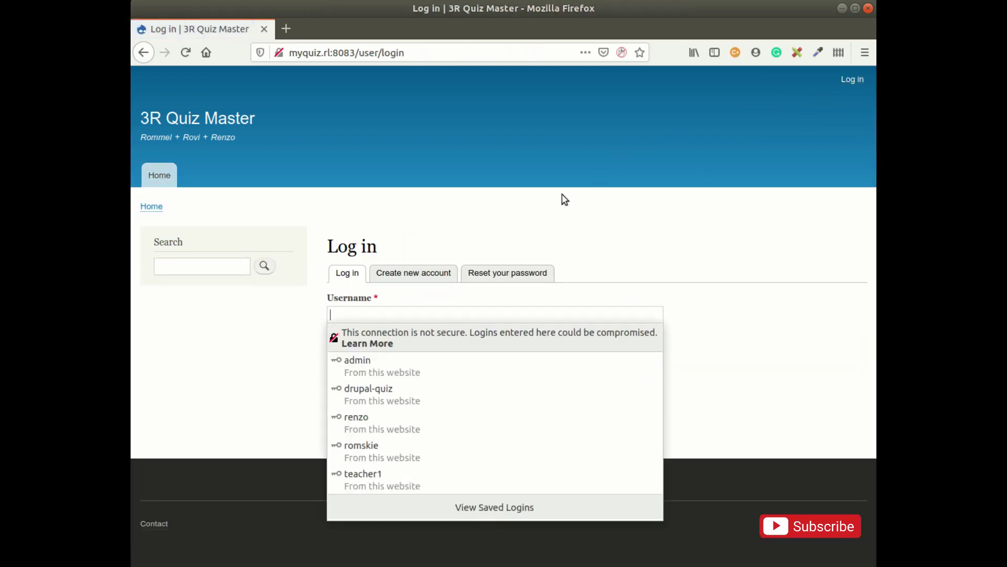
click(351, 447)
click(350, 415)
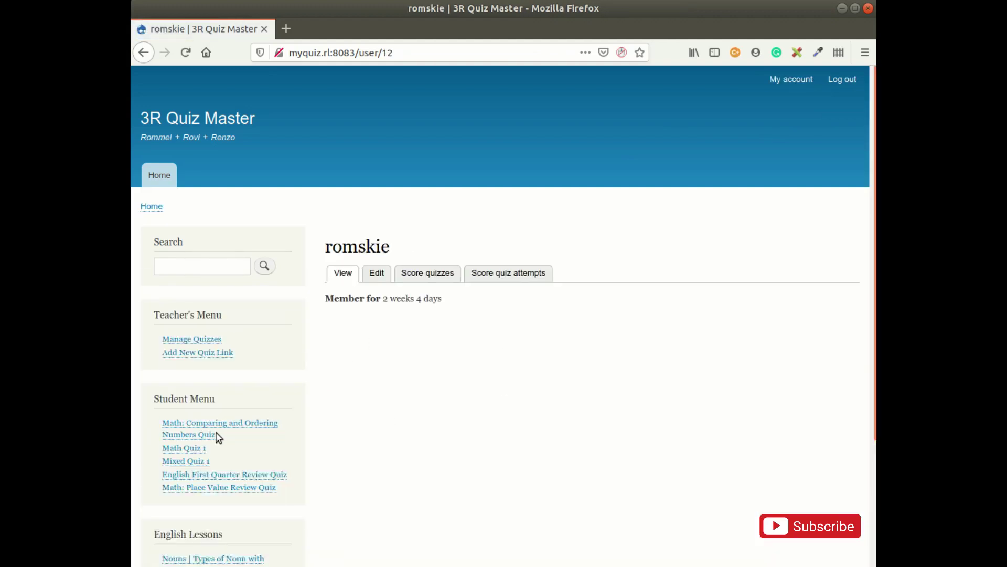
- Open the general results of the Math: Comparing and Ordering Numbers Quiz as teacher and review each participant's dates and score
click(196, 428)
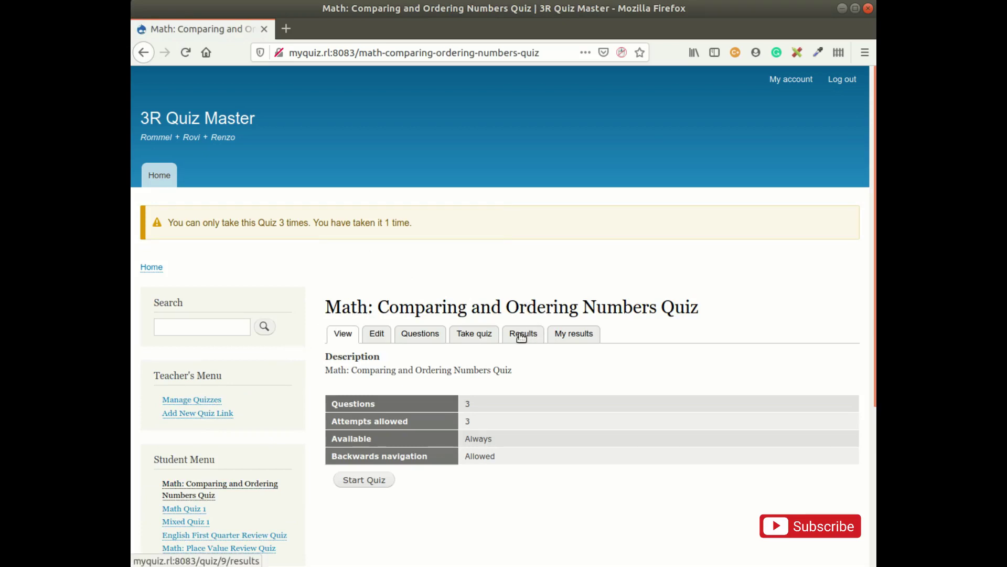
click(522, 337)
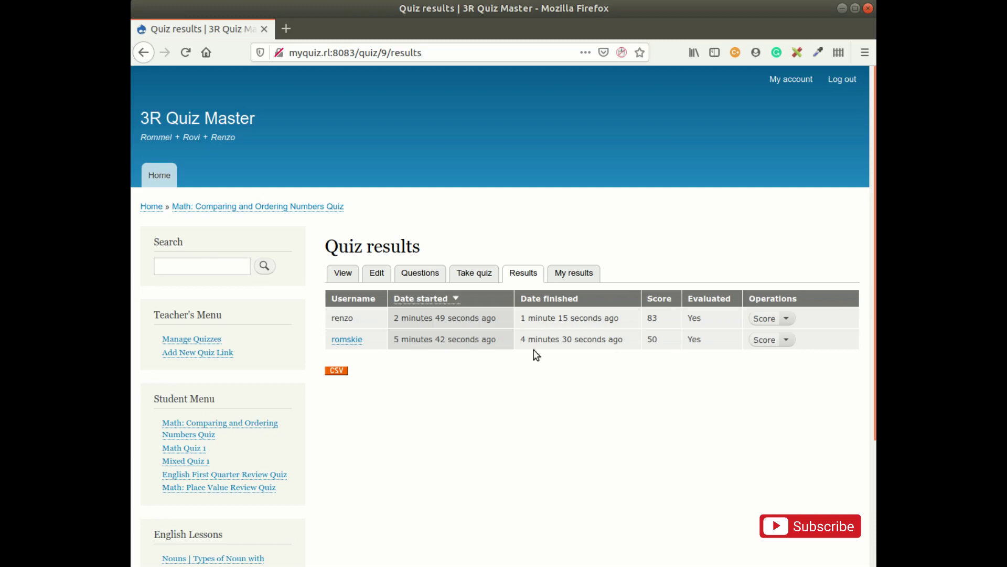
drag(323, 322, 418, 319)
click(447, 320)
drag(669, 348, 612, 339)
- Start a new quiz attempt, answer False for "678 > 687" and proceed to question 2
click(481, 277)
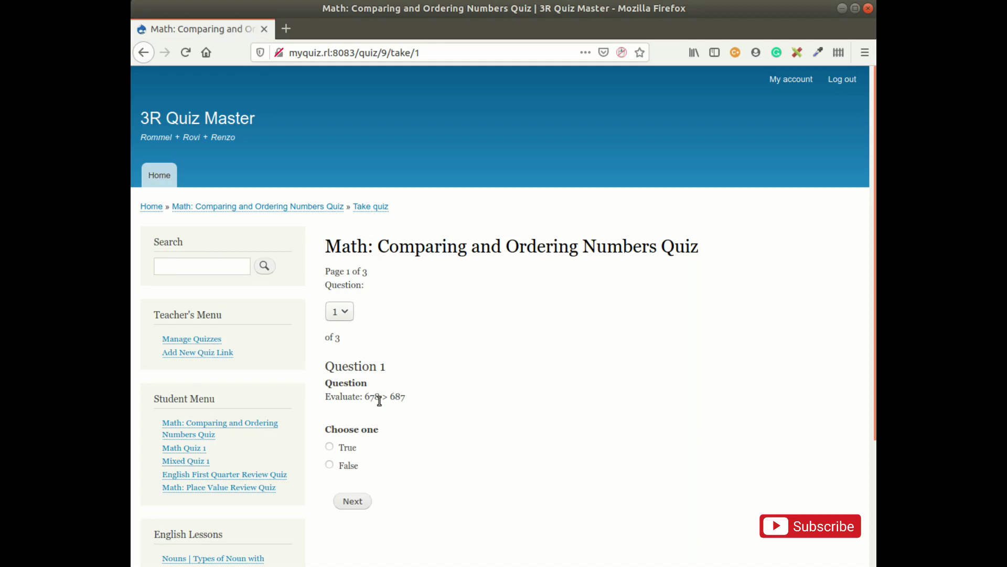
click(330, 464)
click(352, 501)
click(365, 512)
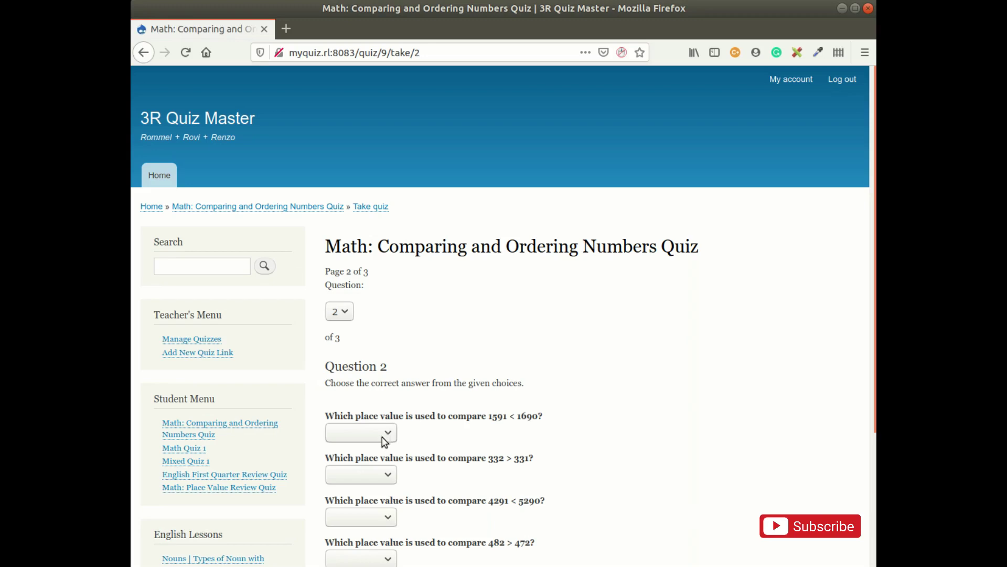
- In question 2, choose Hundreds for comparing 1591 < 1690 and Ones for 332 > 331
click(493, 419)
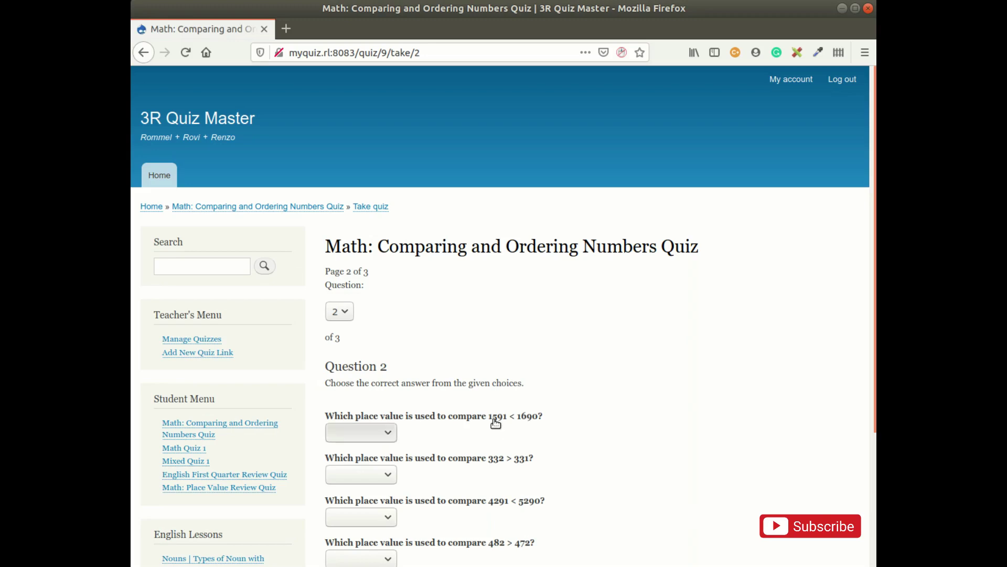
click(388, 434)
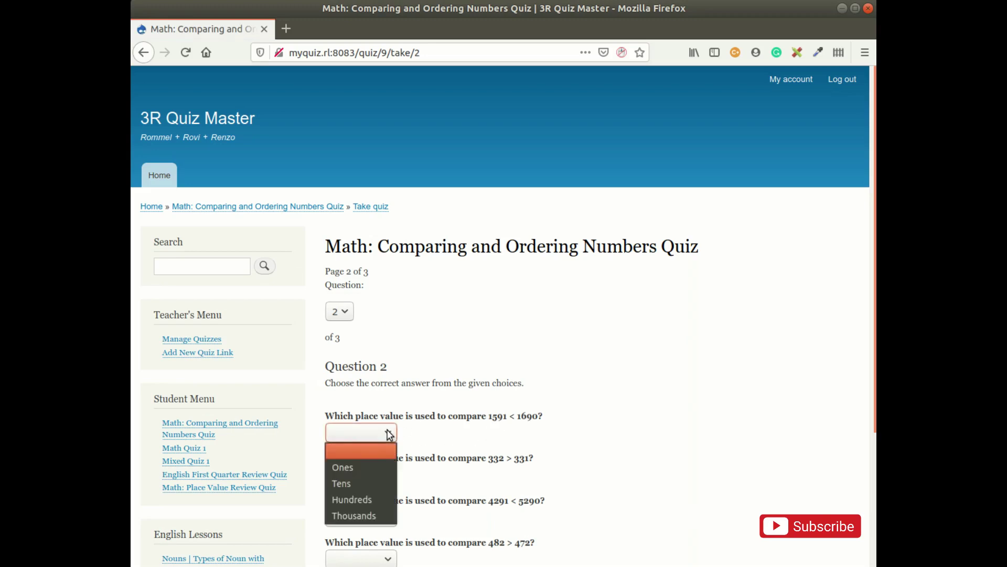
click(350, 500)
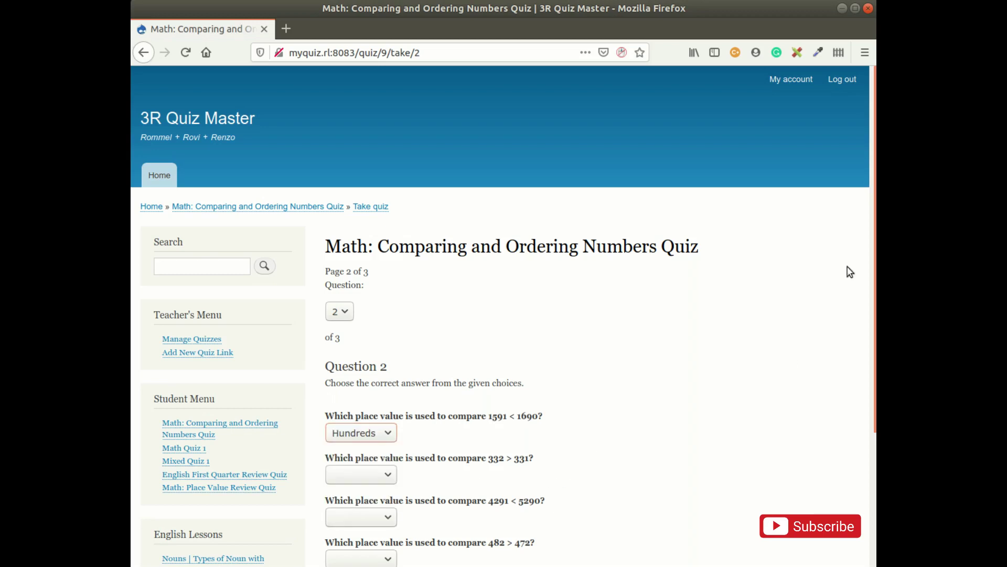
scroll(874, 245, down, 1)
scroll(874, 245, down, 5)
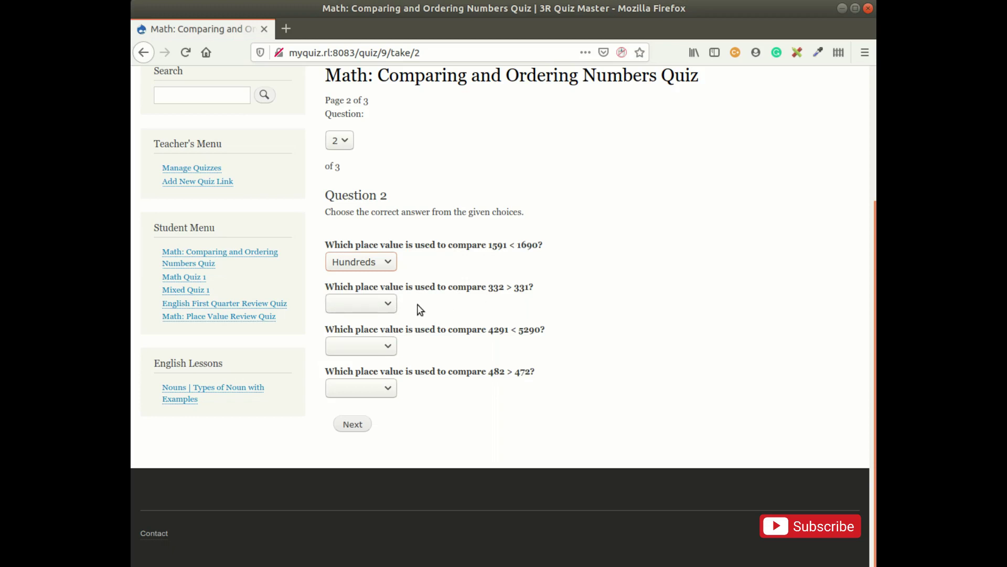
click(387, 306)
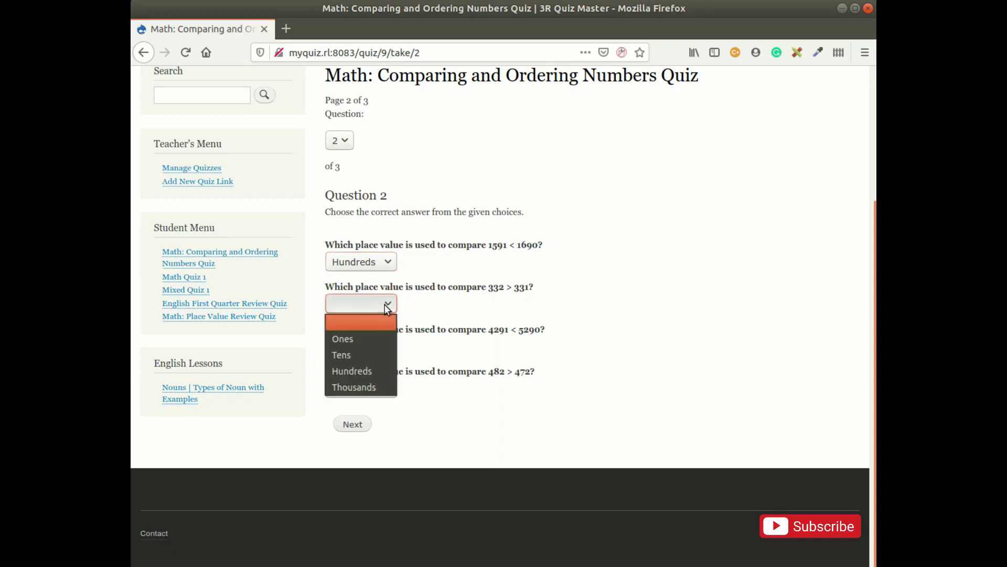
click(361, 337)
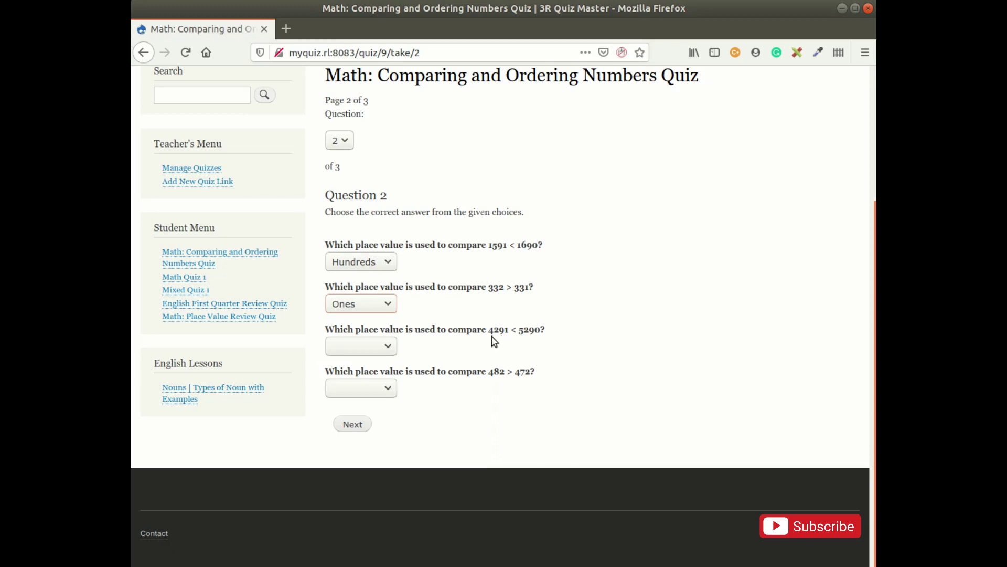
- Choose Thousands for 4291 < 5290 and Tens for 482 > 472, submit the answers and proceed to question 3
click(372, 347)
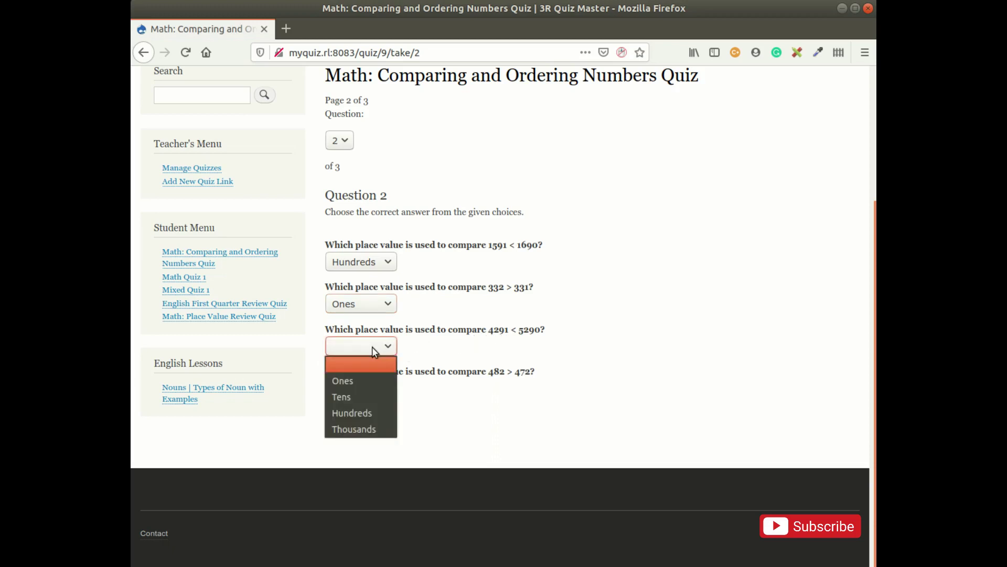
click(352, 426)
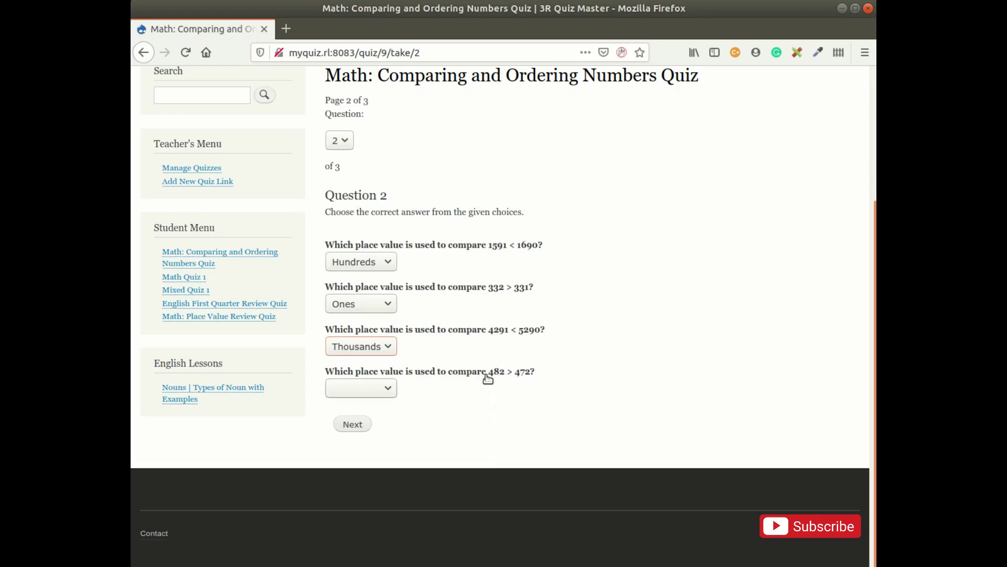
click(387, 391)
click(351, 441)
click(359, 426)
click(366, 402)
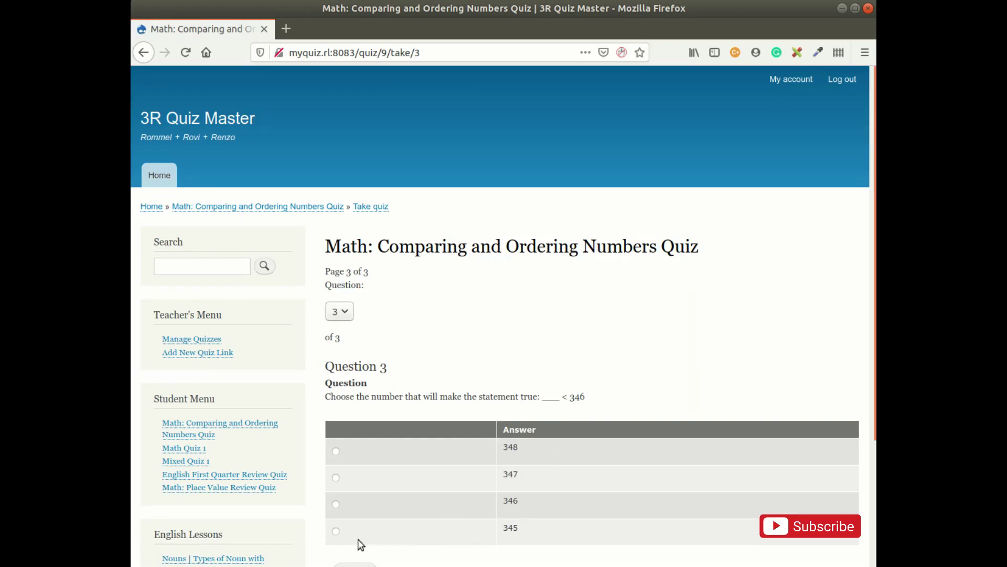
- Answer question 3 with 345, finish the quiz and review the total score and feedback for each question
scroll(456, 463, down, 3)
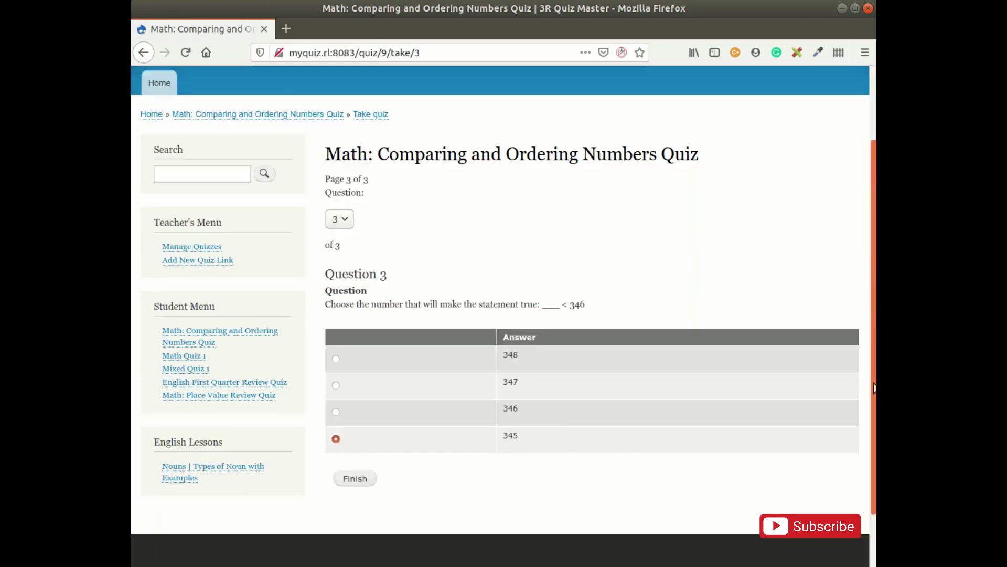
click(361, 414)
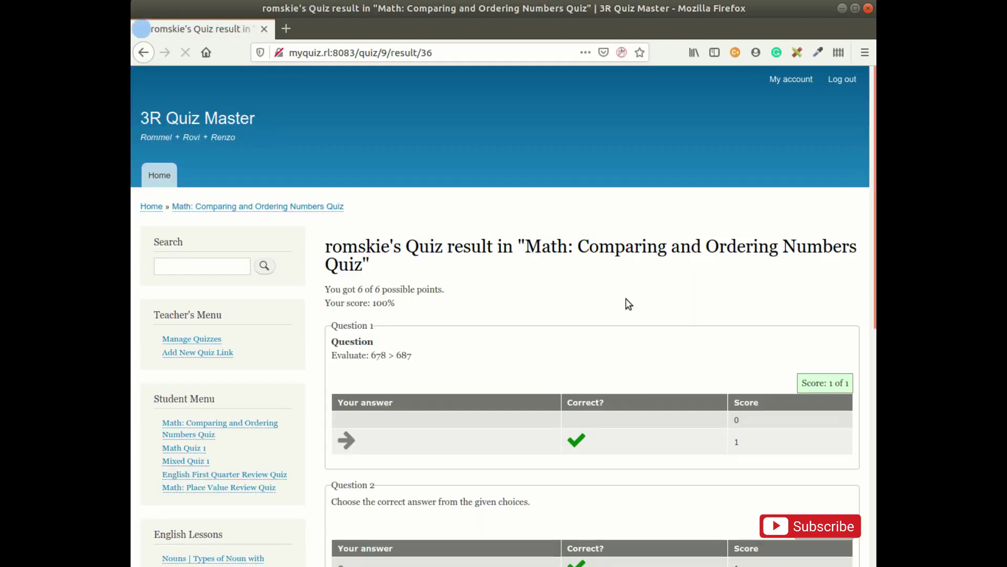
drag(357, 288, 345, 304)
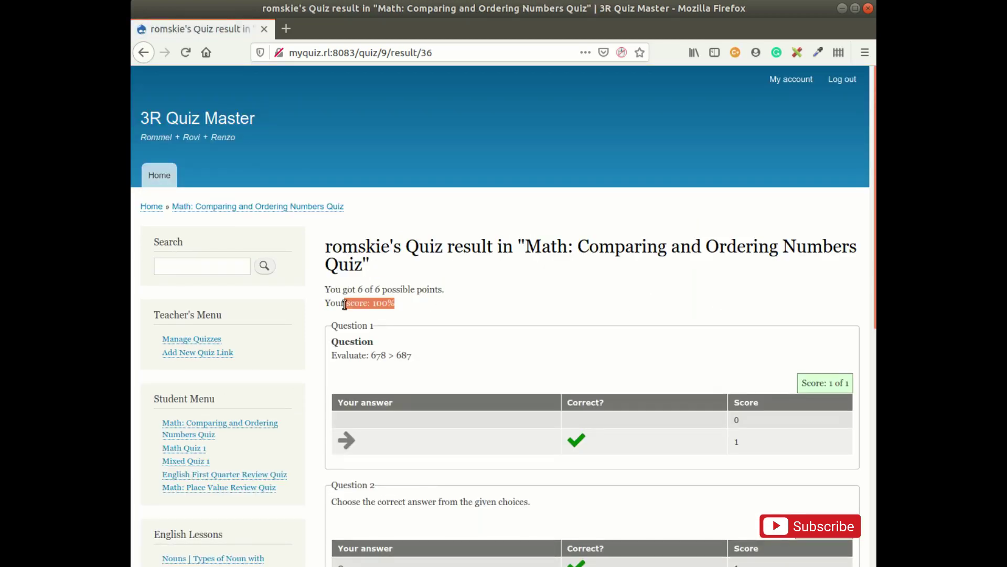
drag(874, 225, 873, 470)
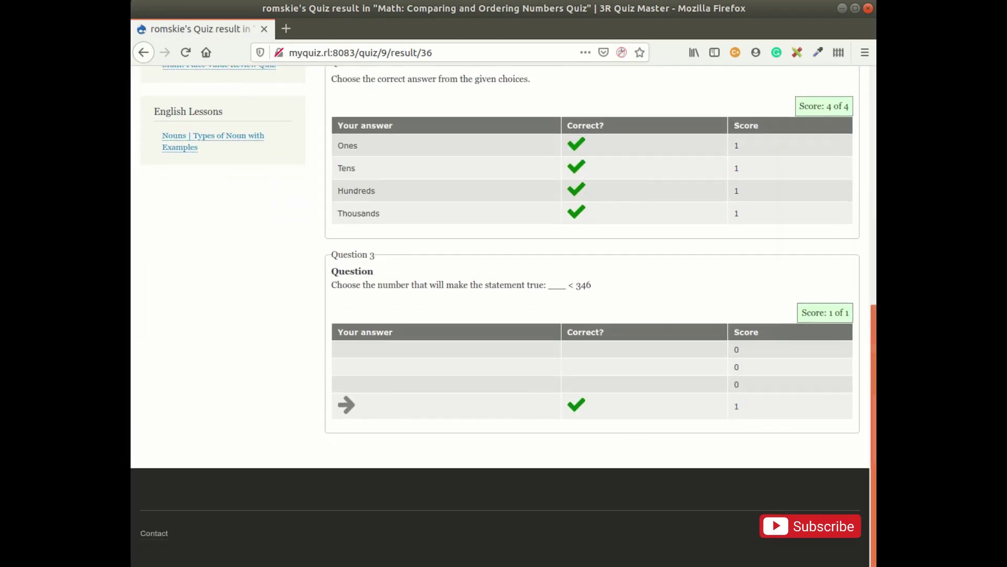
key(Home)
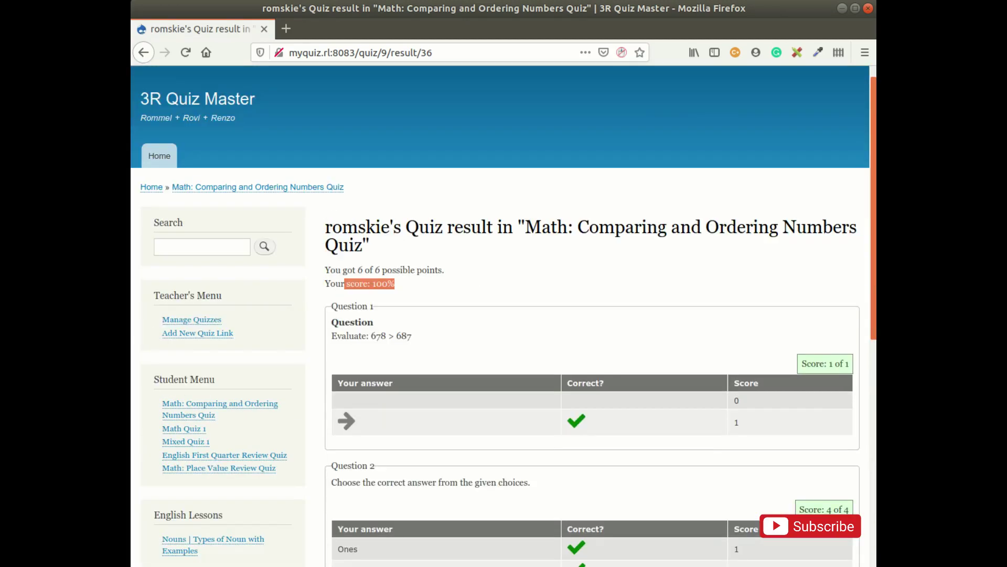
- Reopen the quiz's general results and compare the dates and scores of all recorded attempts
click(227, 410)
click(507, 335)
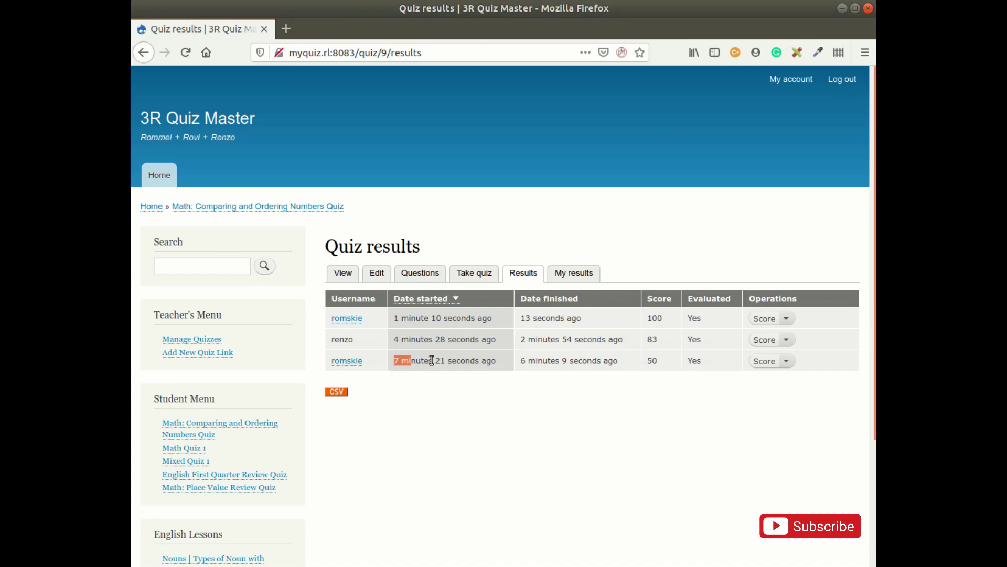
drag(432, 360, 666, 366)
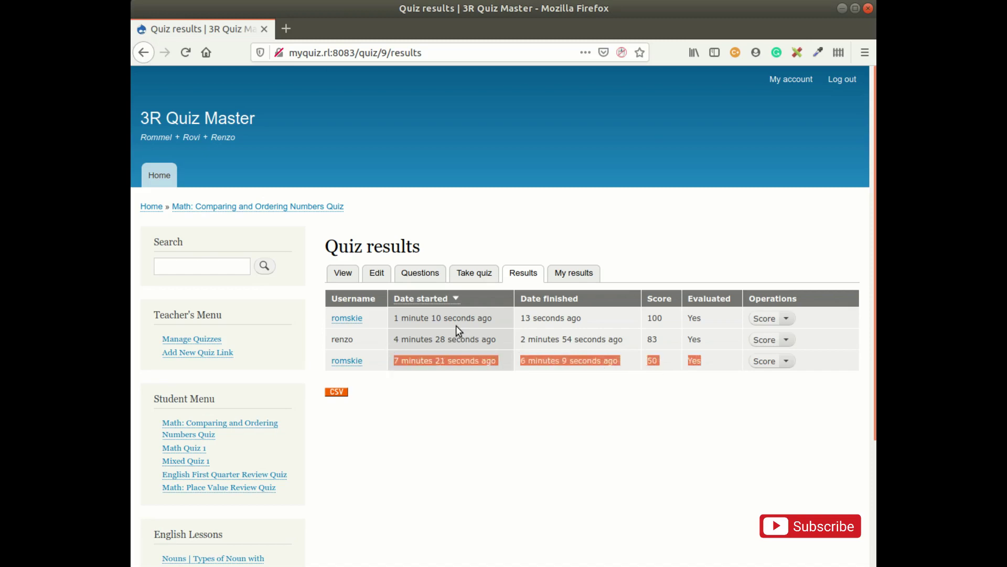
drag(406, 320, 657, 318)
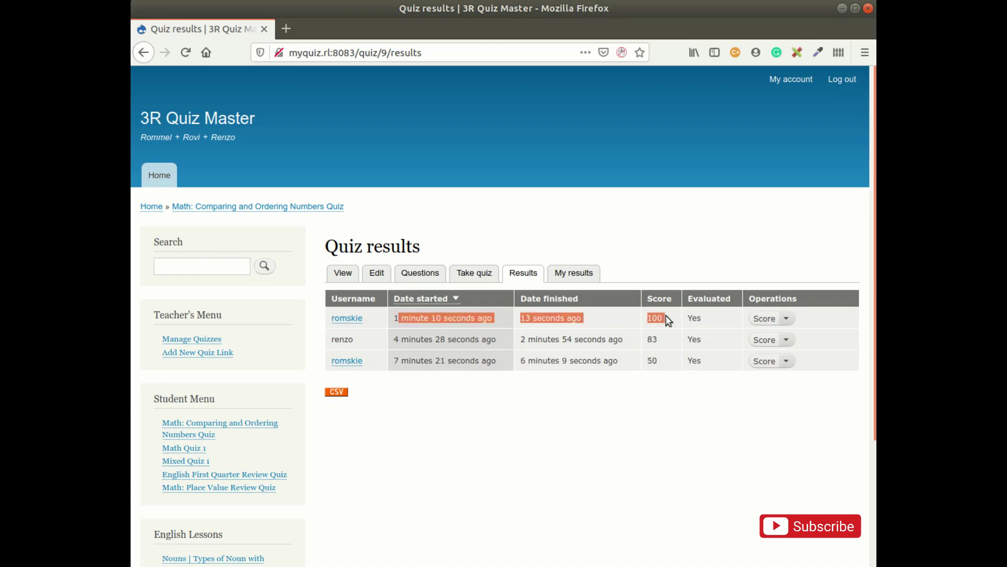
drag(396, 344, 662, 341)
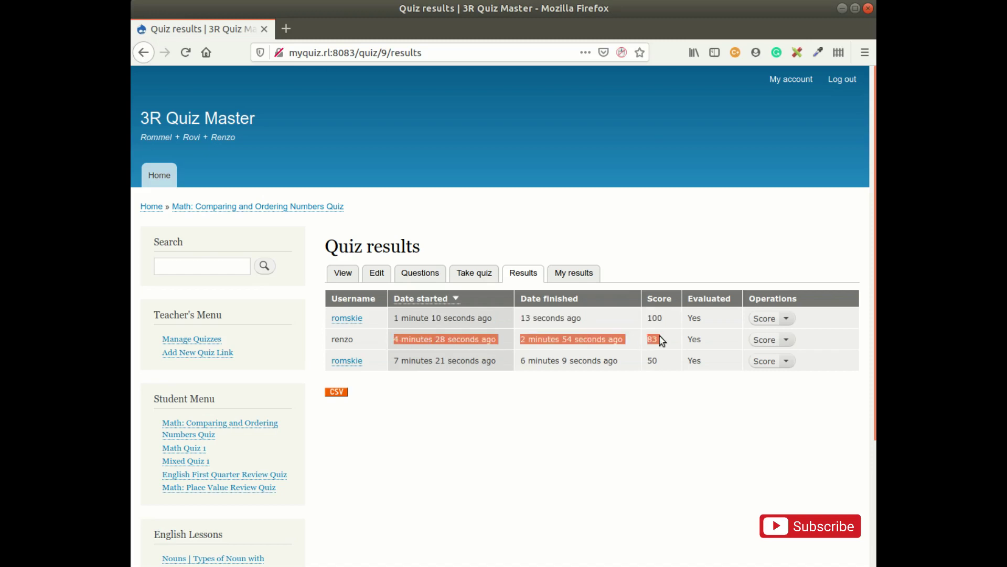
- Log out of the teacher account and log in with the student's saved login
click(853, 79)
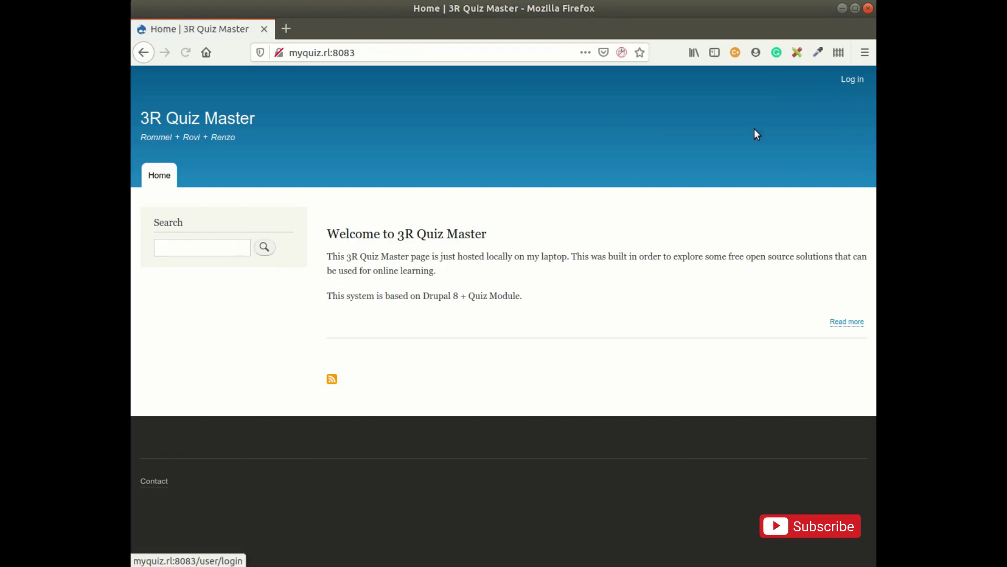
click(845, 79)
click(420, 315)
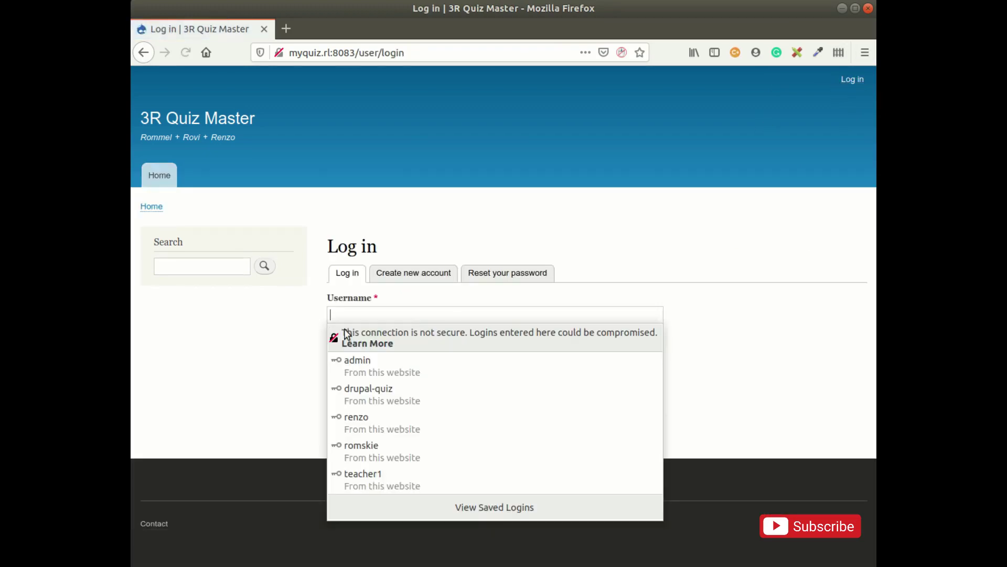
click(388, 419)
click(360, 414)
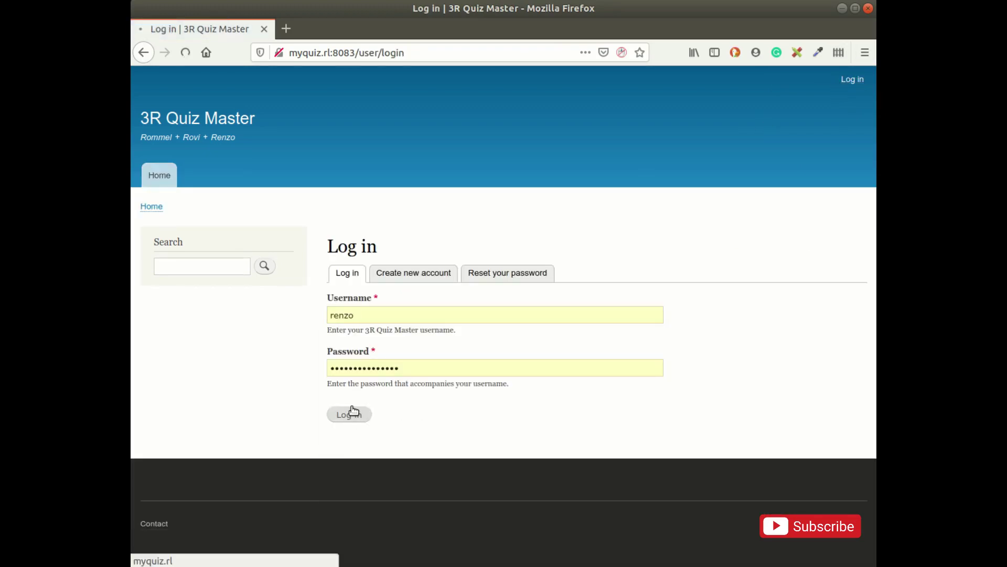
- Start another attempt of the comparing and ordering quiz, choosing Hundreds for 1591 < 1690 and Tens for 482 > 472
click(193, 349)
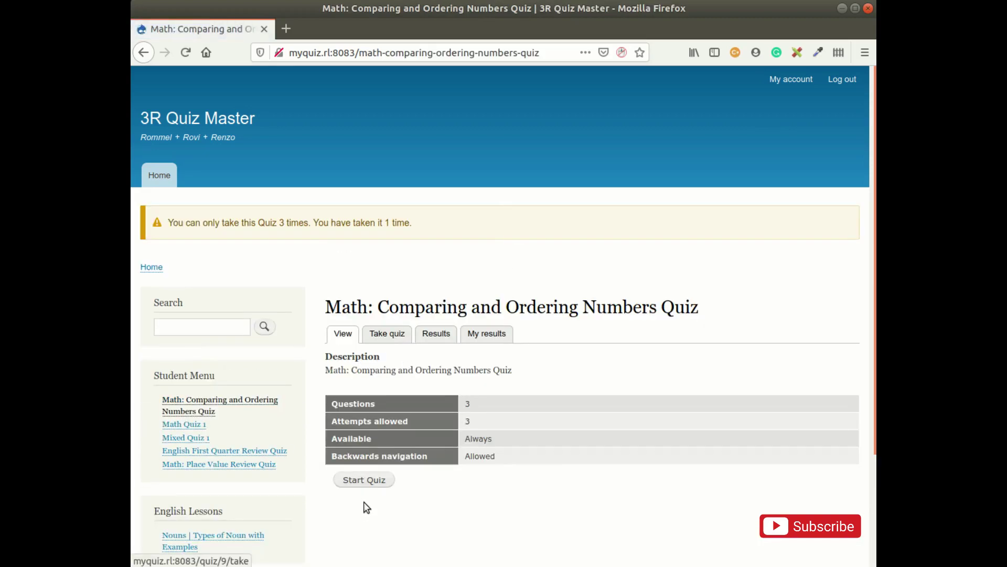
click(387, 480)
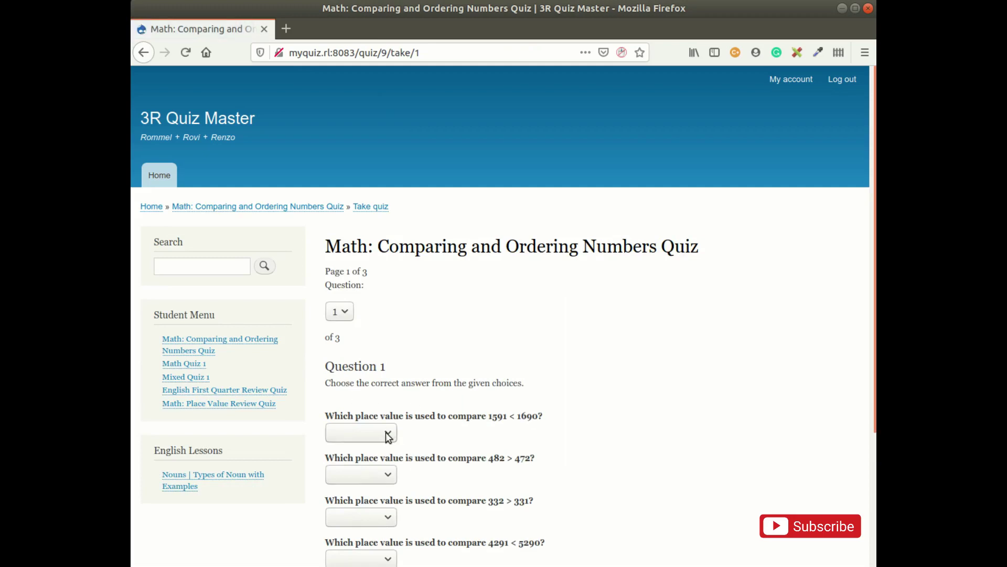
click(390, 432)
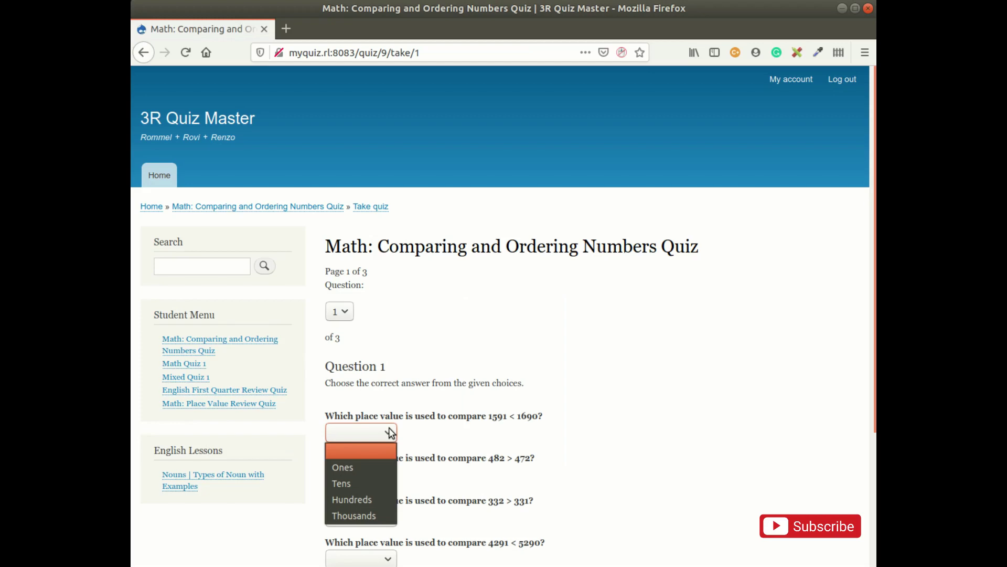
click(363, 498)
click(371, 472)
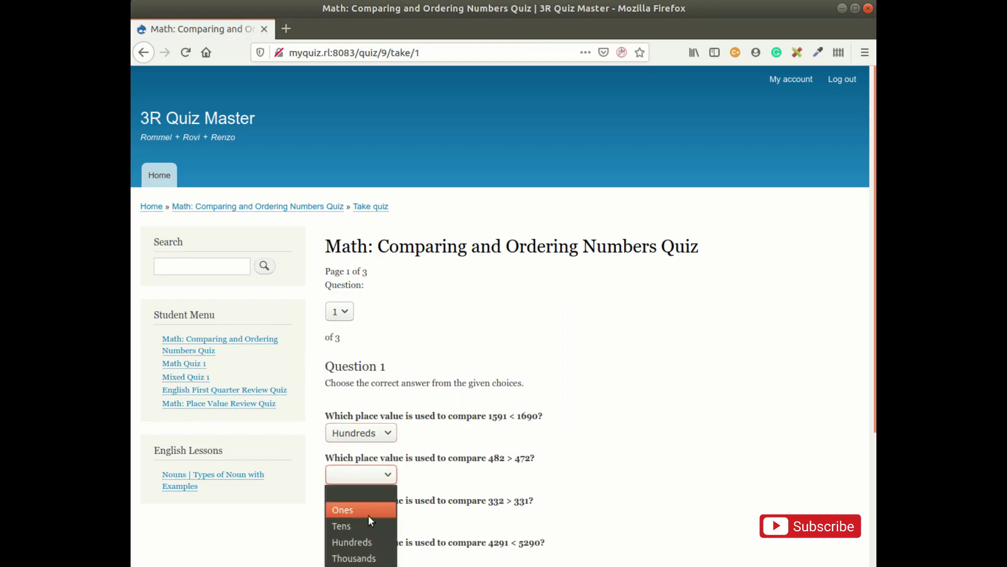
click(366, 522)
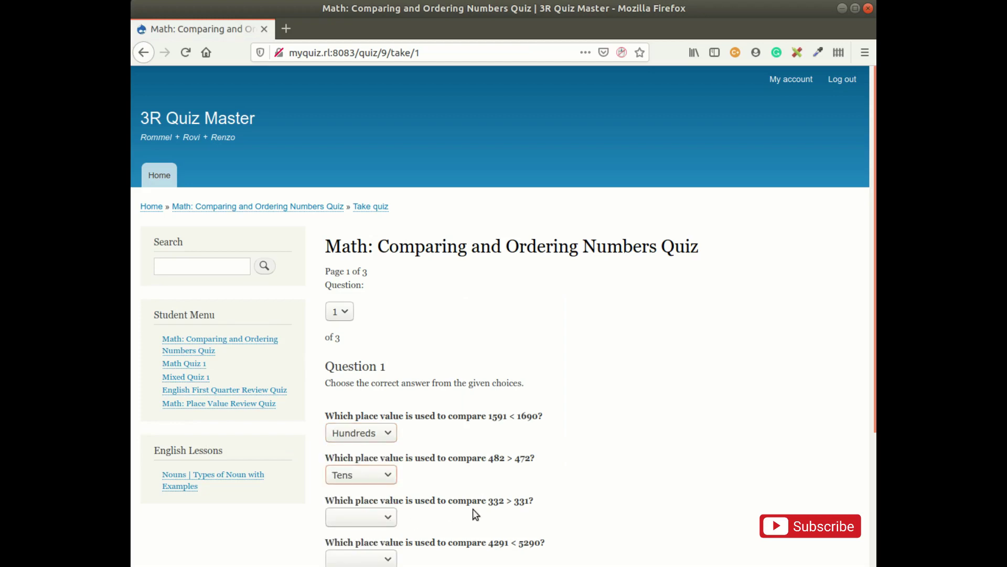
- Choose Ones for 332 > 331 and Thousands for 4291 < 5290, submit the answers and move on to question 2
click(384, 519)
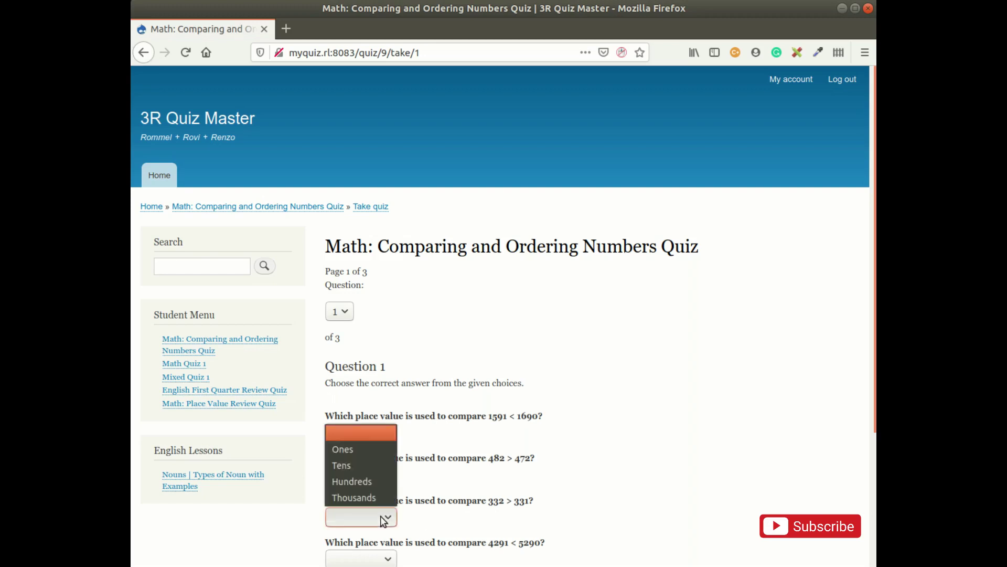
click(348, 446)
scroll(612, 481, down, 5)
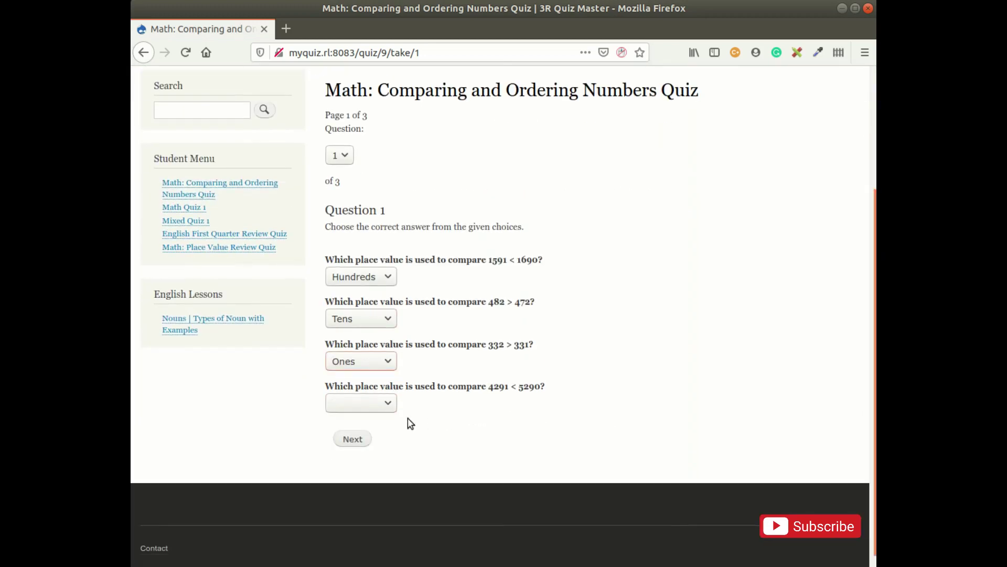
click(366, 406)
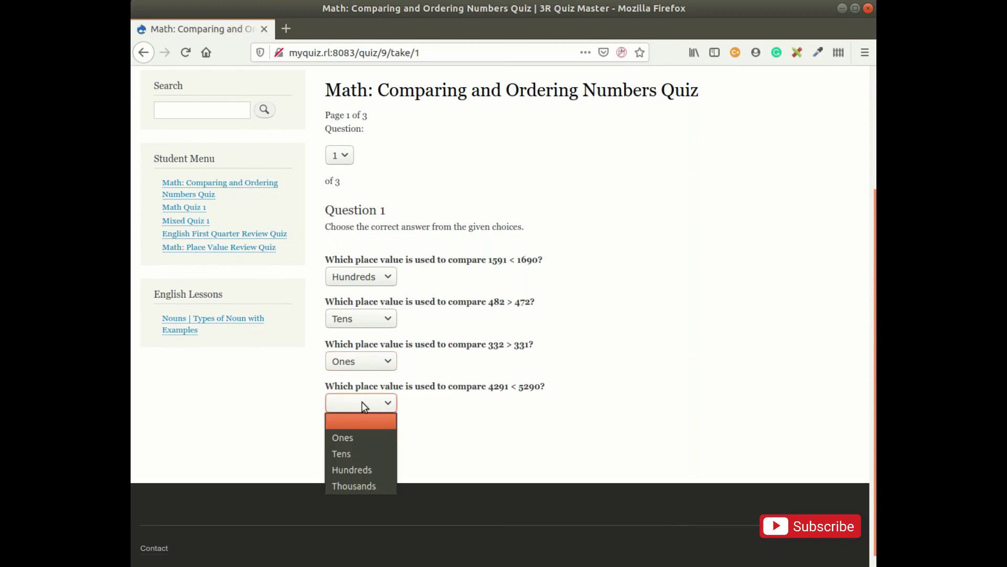
click(355, 482)
click(353, 440)
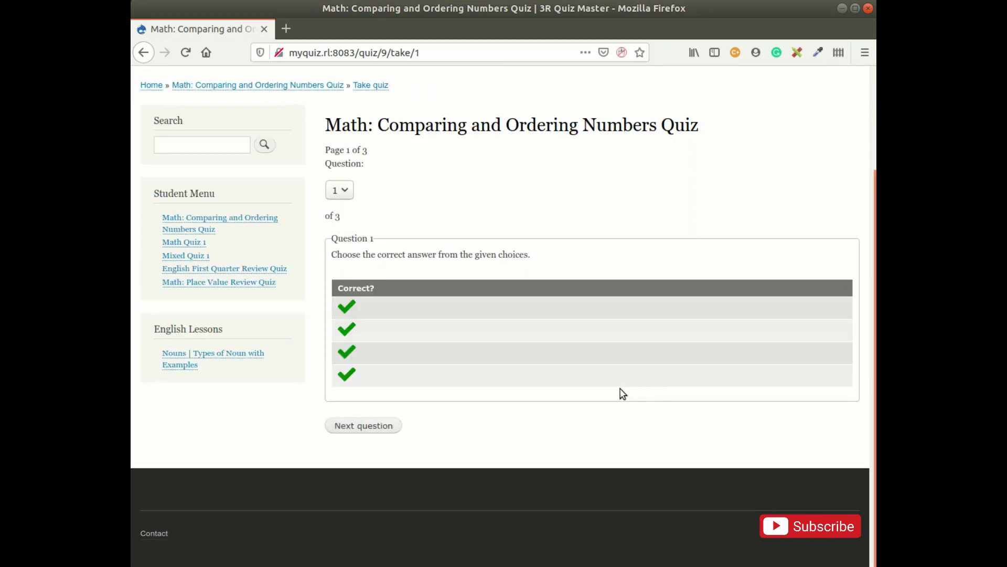
click(355, 423)
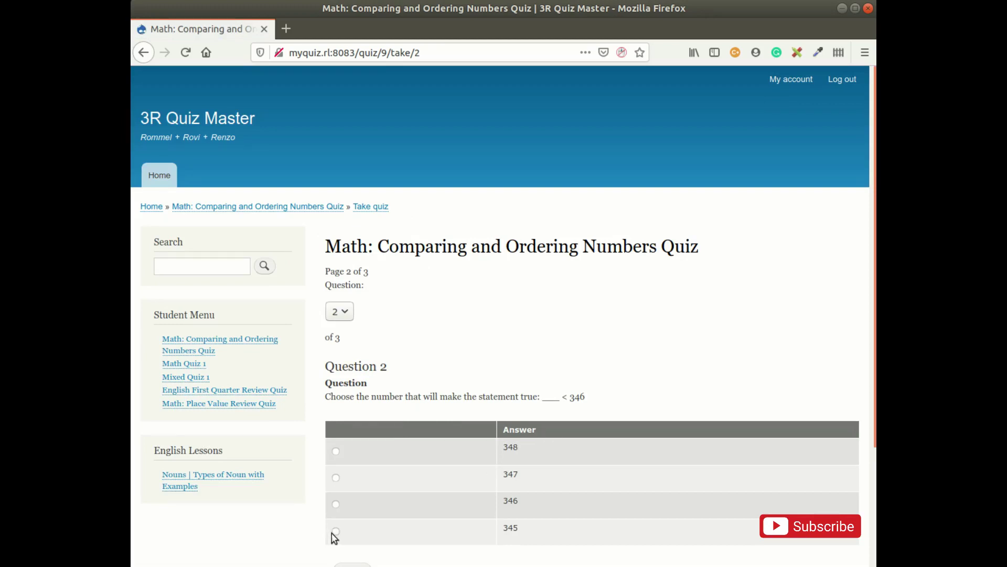
- Answer 345 for ___ < 346 and False for 678 > 687, finish the quiz and review the attempt's score
scroll(408, 467, down, 3)
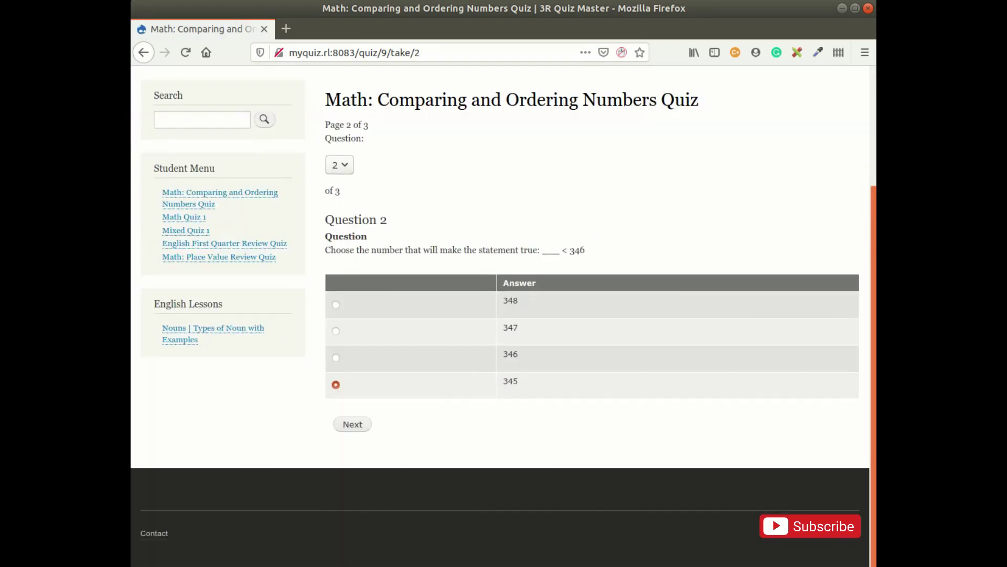
click(352, 423)
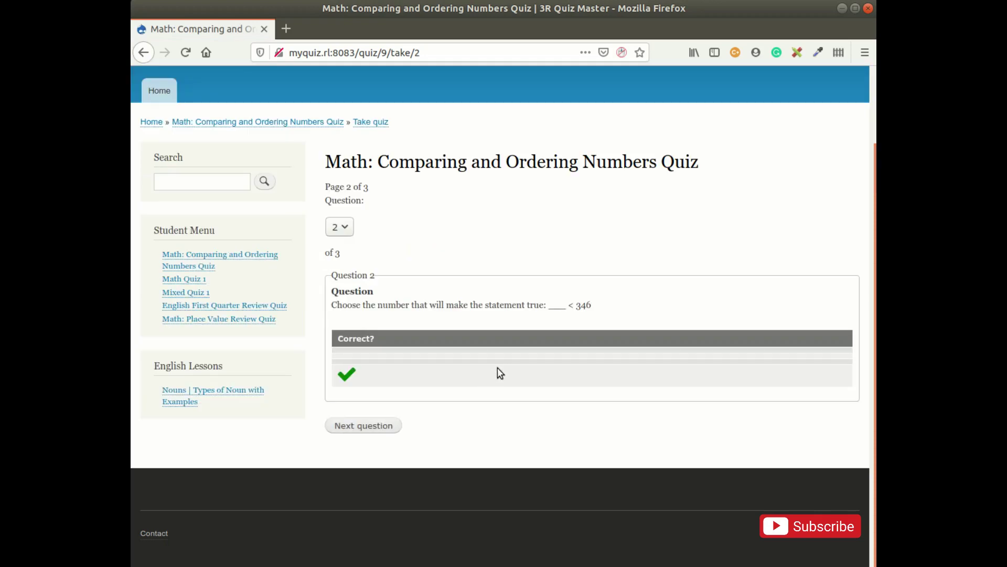
click(373, 425)
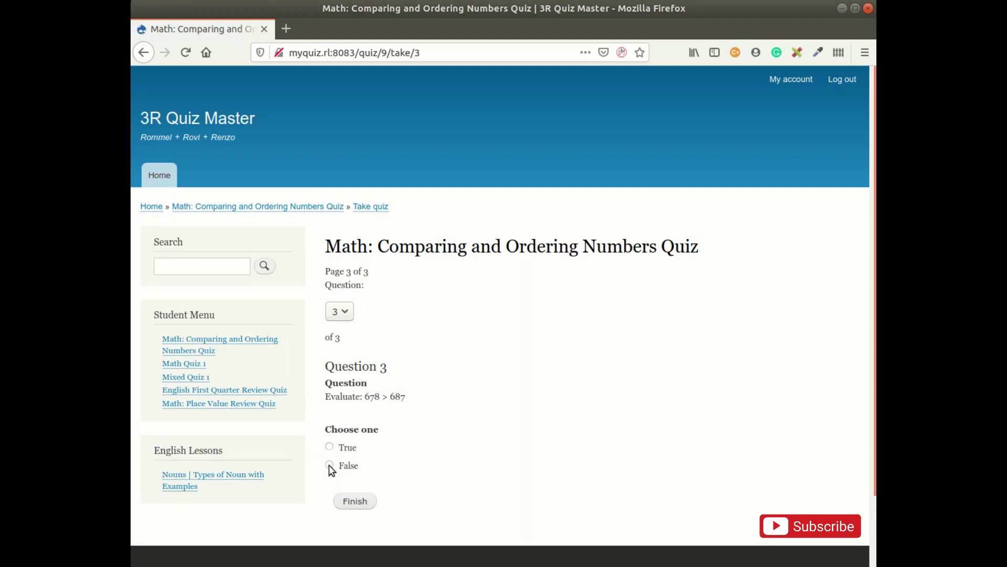
click(362, 503)
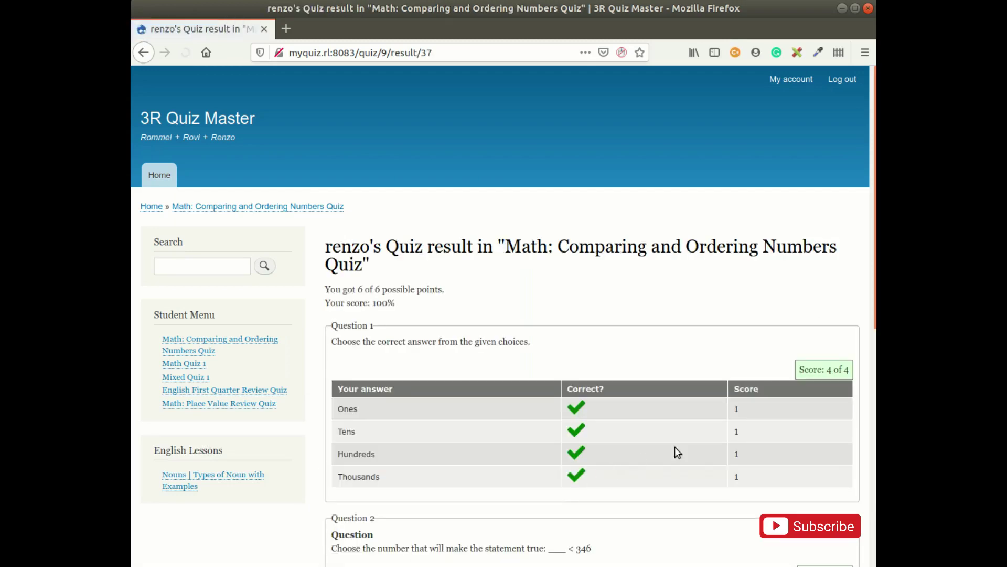
drag(335, 299, 420, 311)
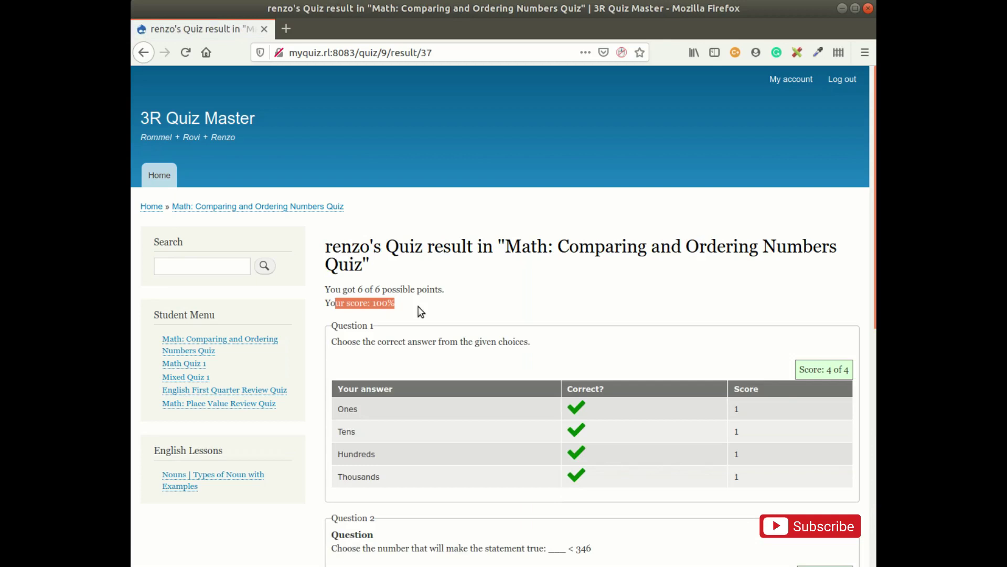
- Check the student's own results for the comparing and ordering quiz, and try to open the quiz's general results as the student
click(225, 341)
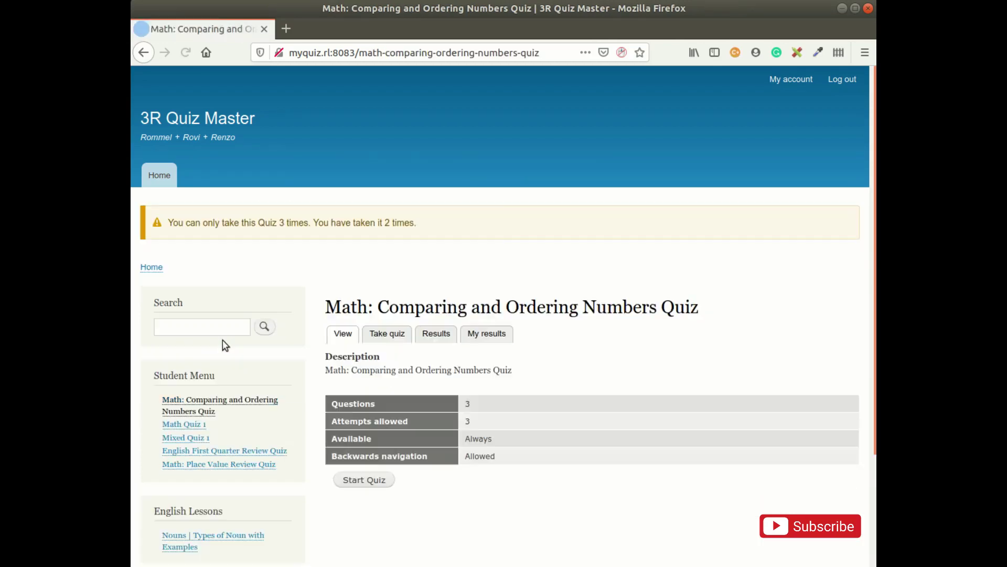
click(484, 334)
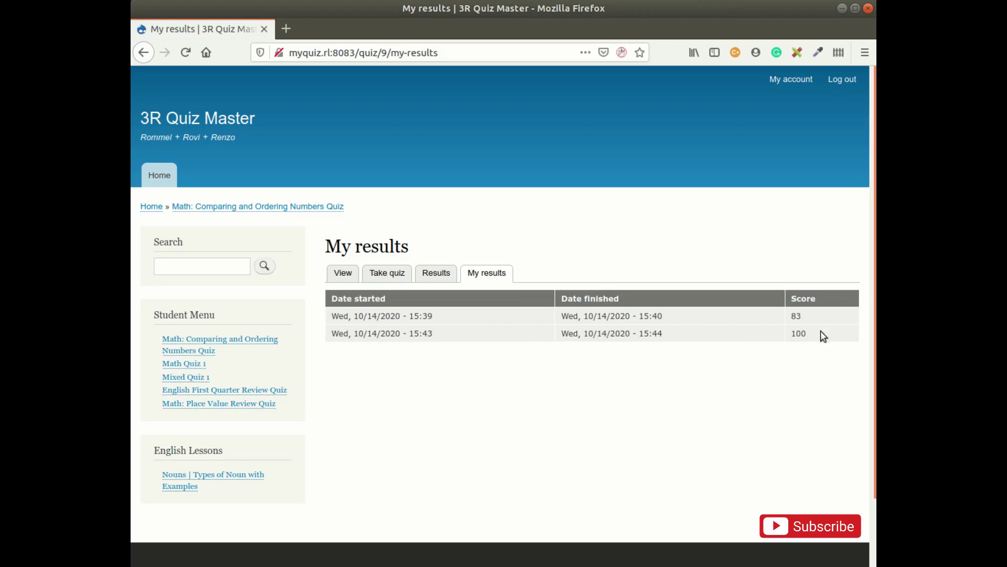
double_click(809, 316)
click(435, 275)
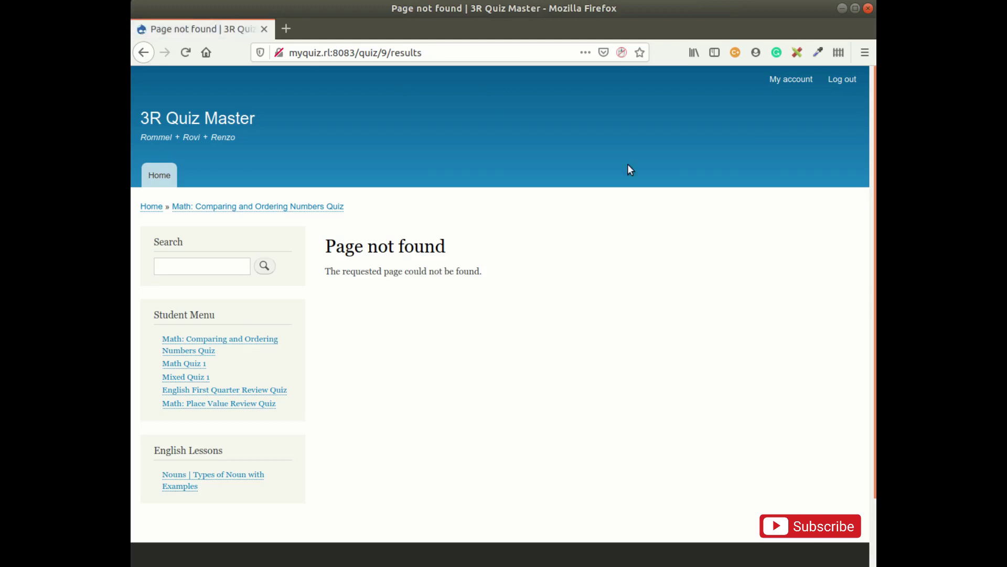
- Log out of the student account and log in with the teacher's saved login
click(842, 80)
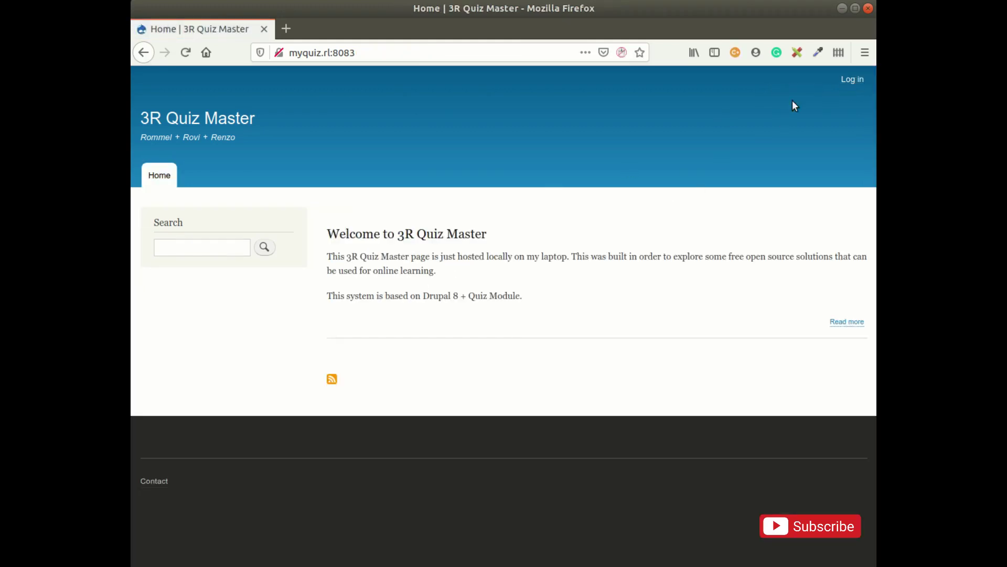
click(853, 80)
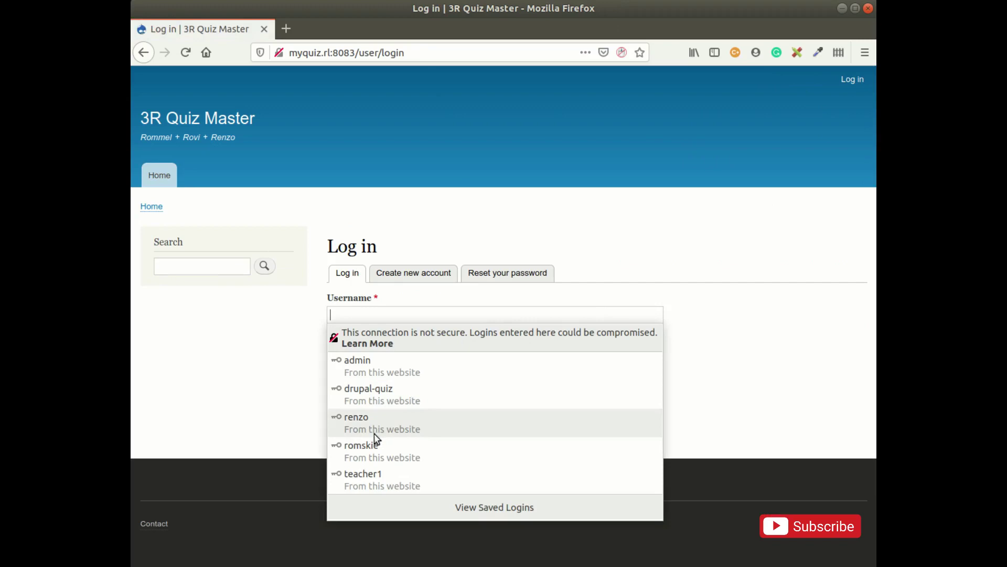
click(370, 446)
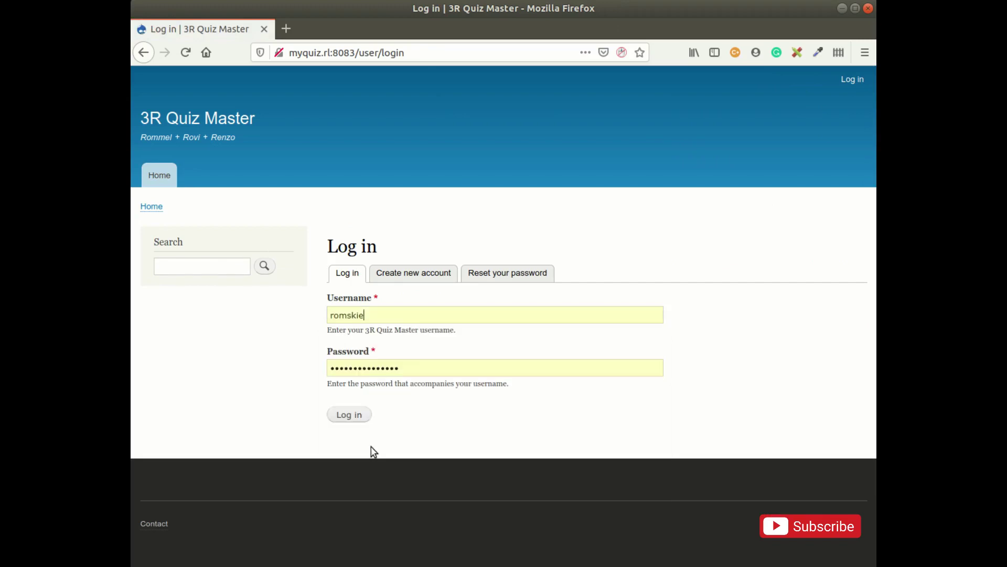
click(354, 416)
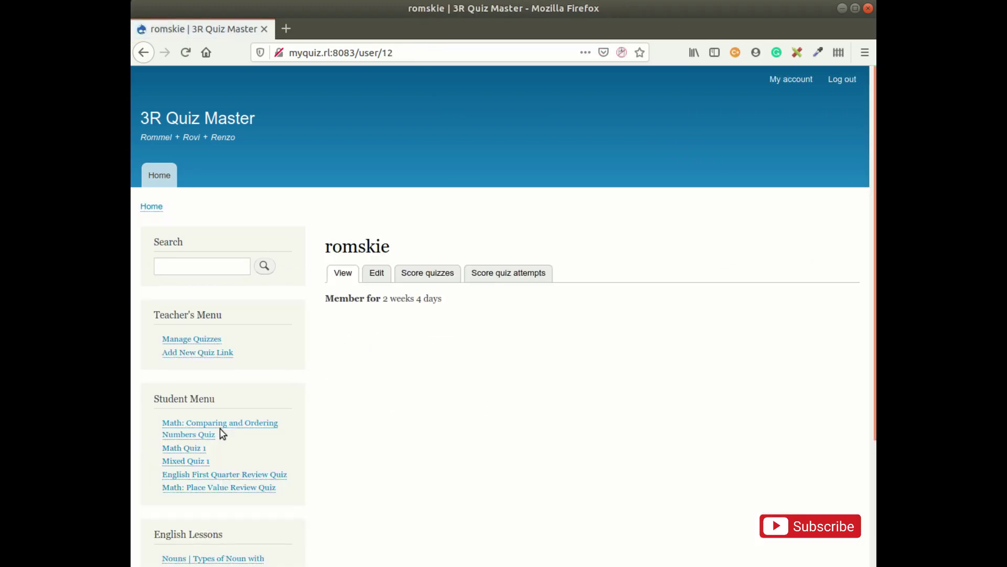
- Open the general results of the comparing and ordering quiz as the teacher and compare each user's first and second attempt scores
click(219, 424)
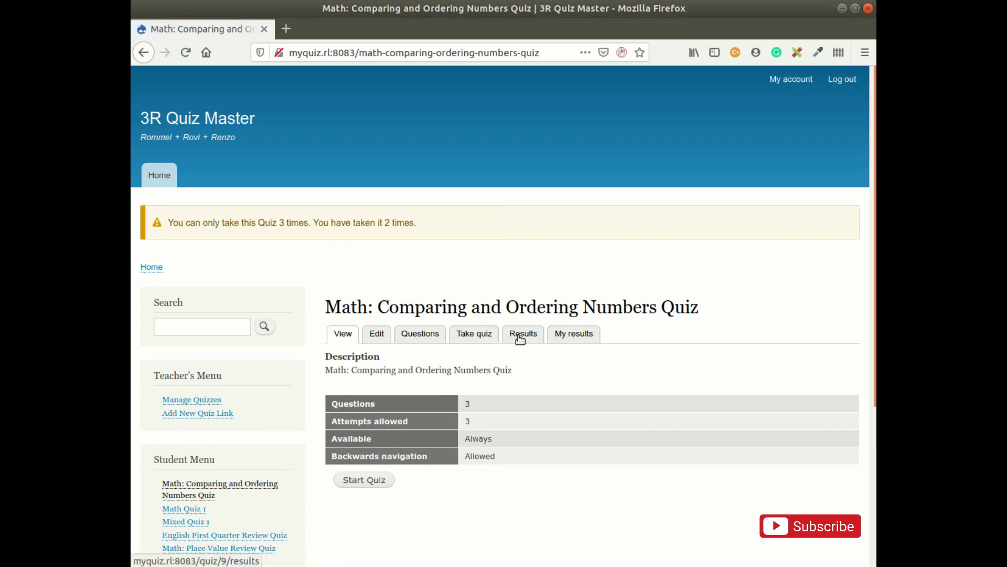
click(524, 336)
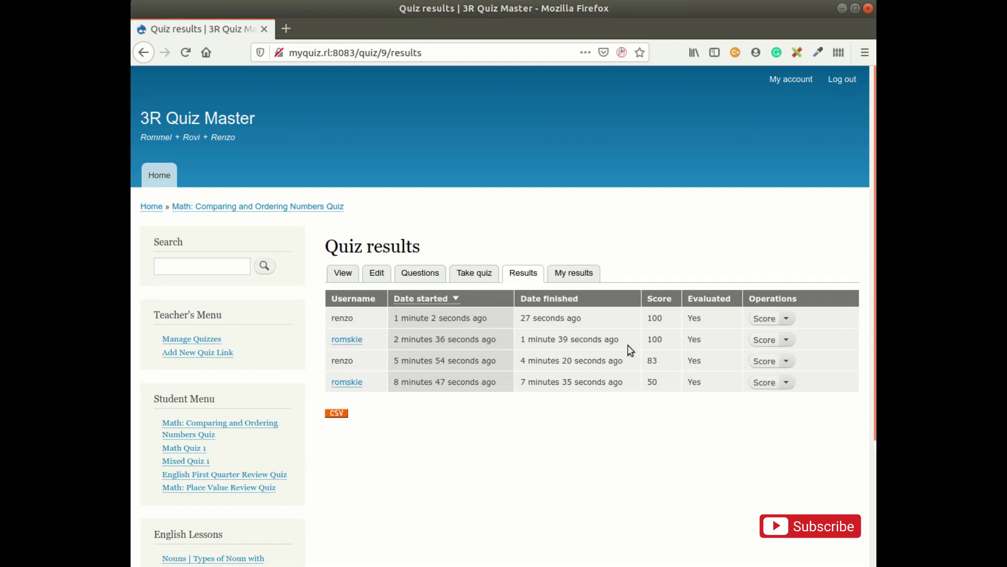
drag(673, 318, 554, 321)
drag(670, 368, 636, 364)
click(660, 366)
drag(666, 381, 461, 383)
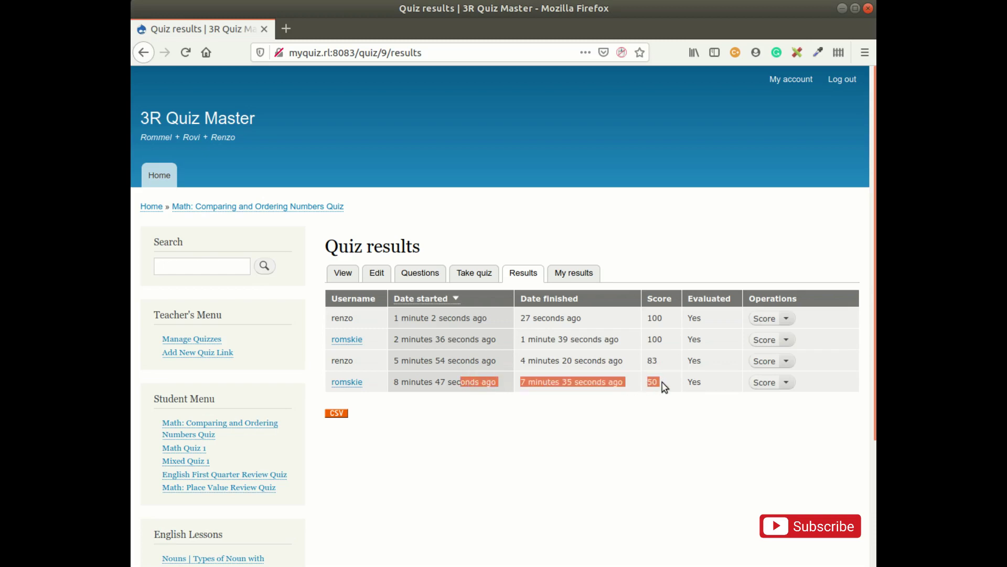
click(663, 355)
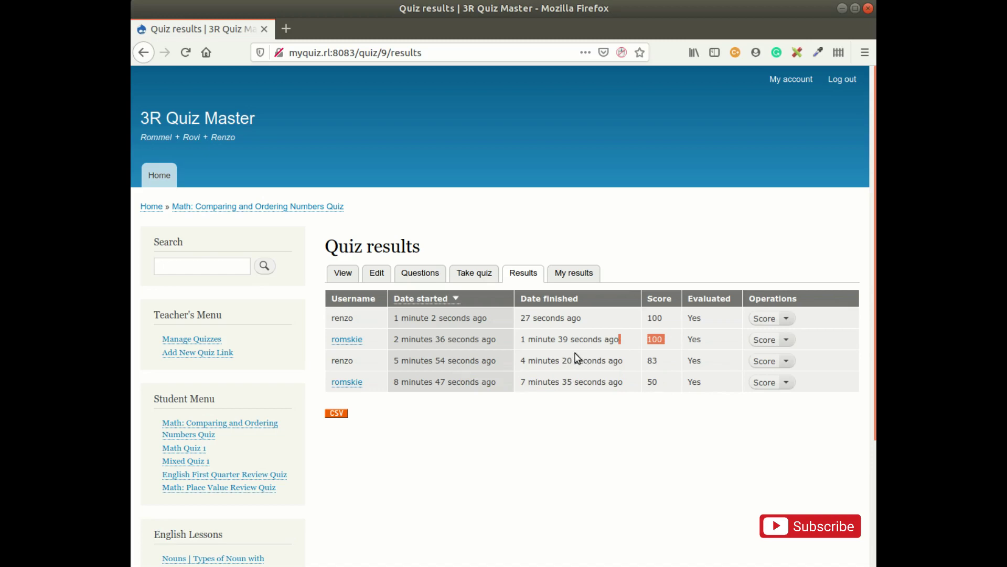
click(551, 405)
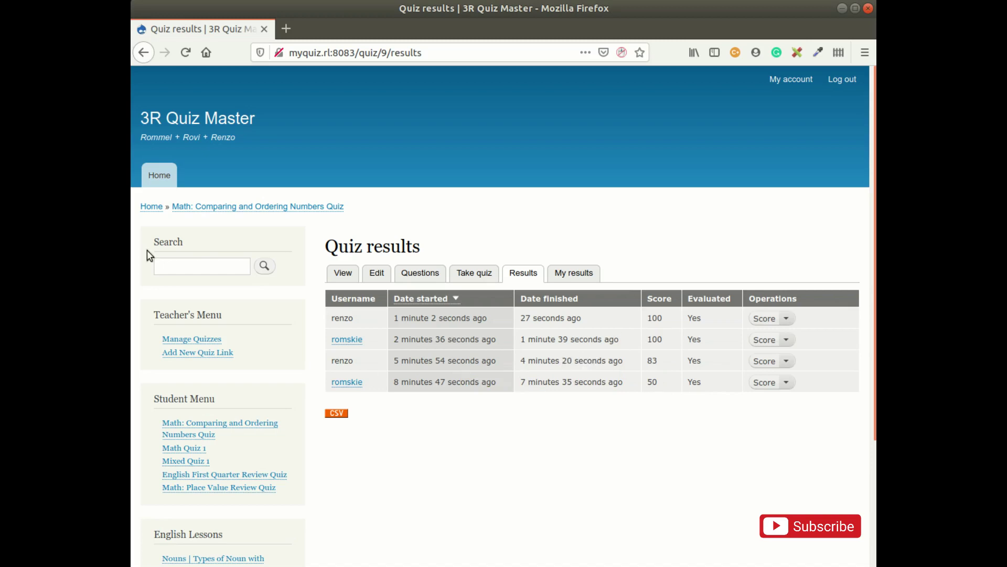